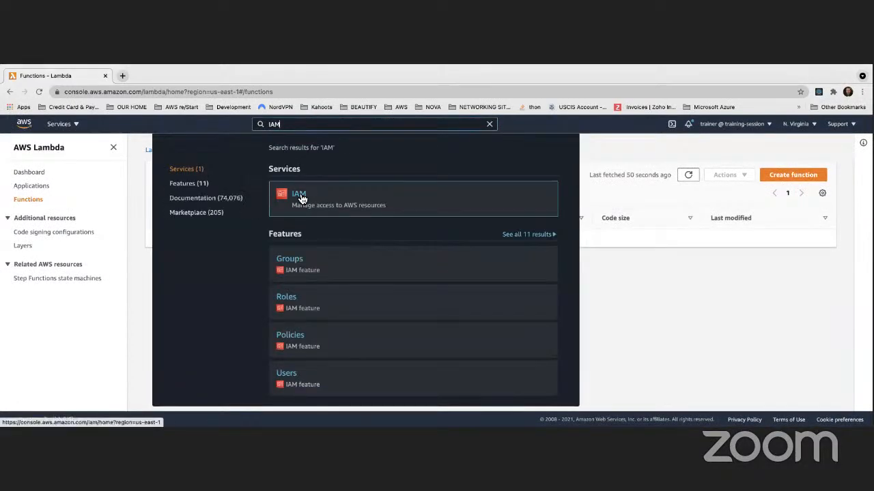
Open the IAM service dashboard from the console search results
click(300, 198)
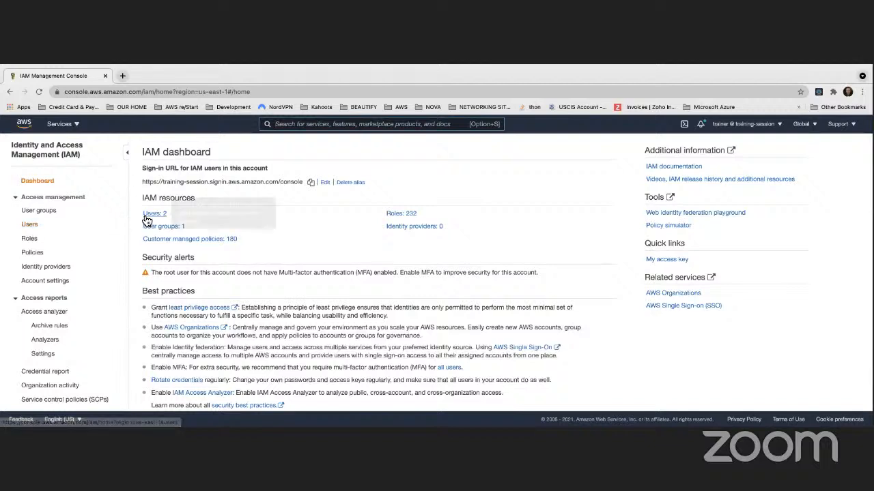
Show the IAM Users list and start the Add user wizard
click(31, 226)
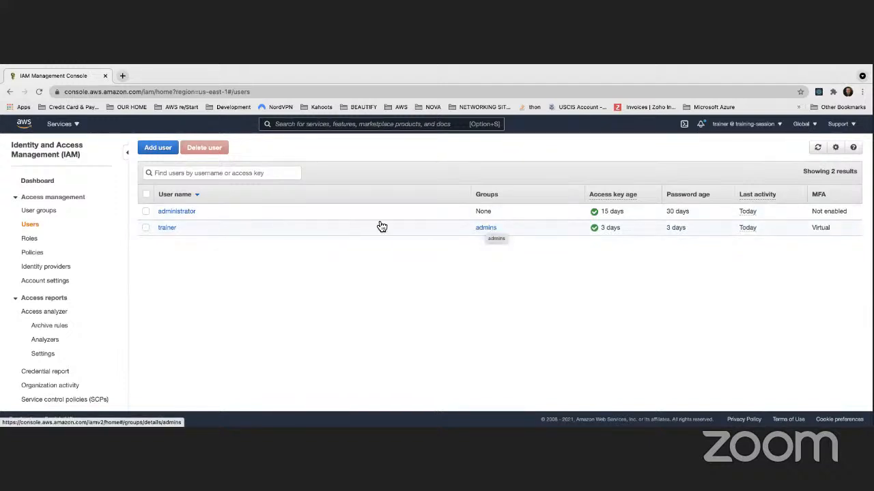
click(167, 149)
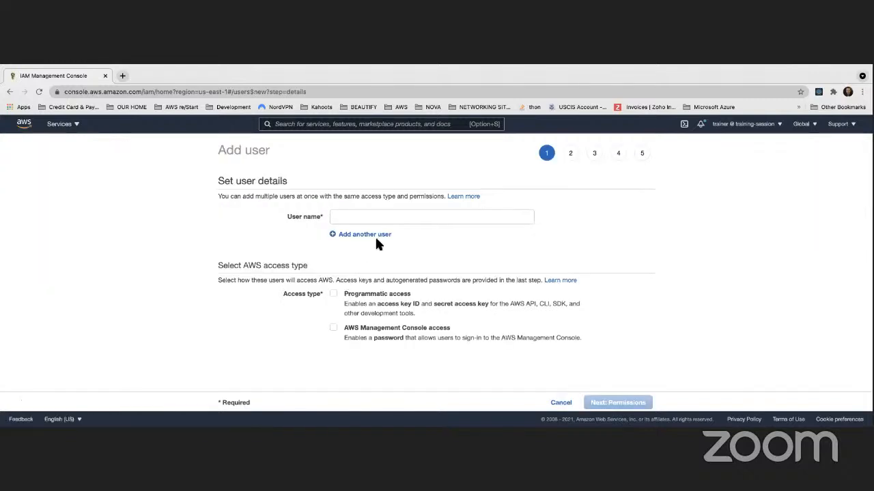
Enter developer1 as the user name and tick Programmatic access
click(366, 216)
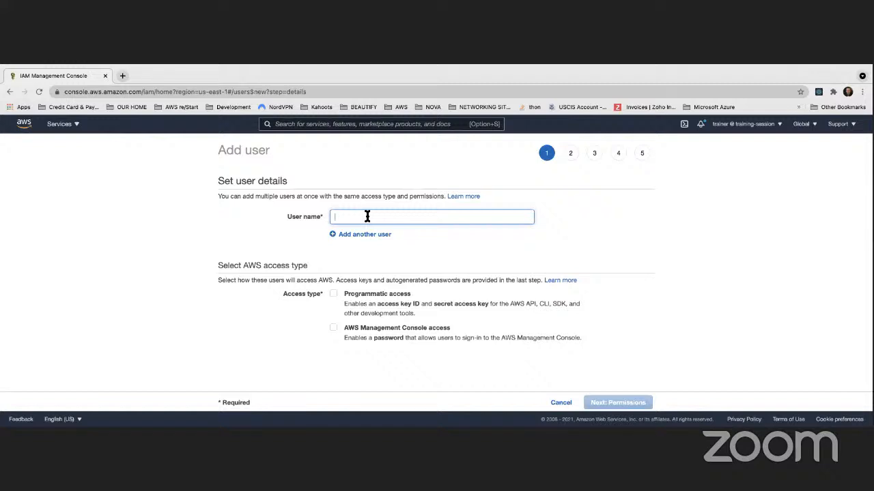
text(deve)
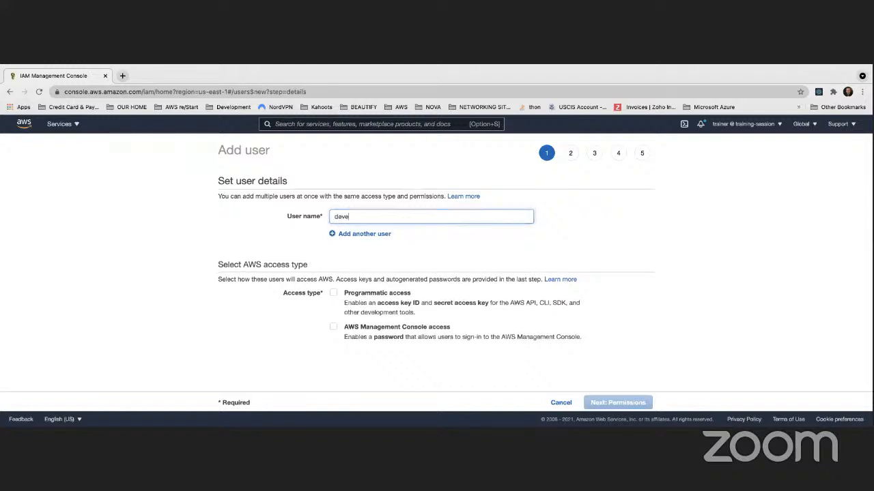
text(loper1)
click(598, 249)
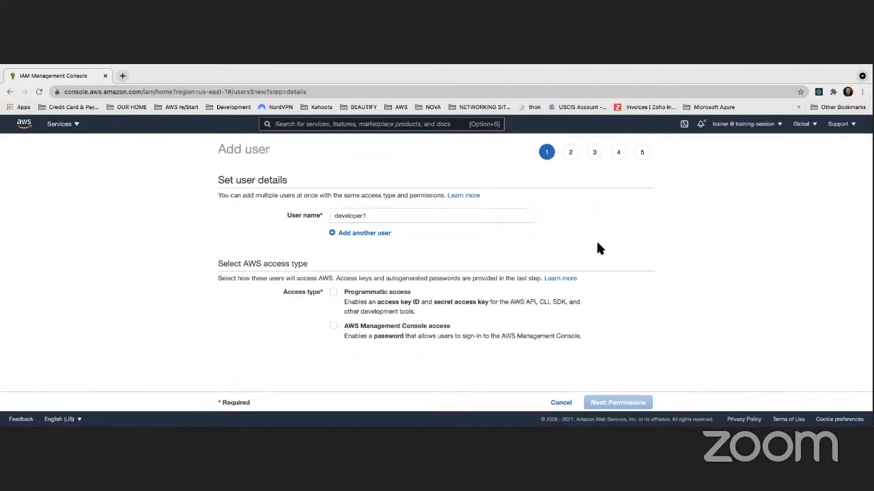
scroll(486, 250, down, 1)
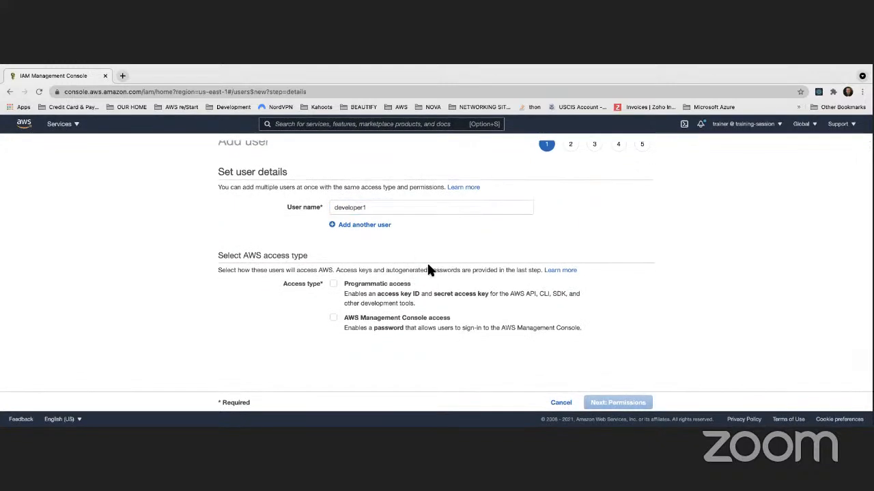
click(333, 284)
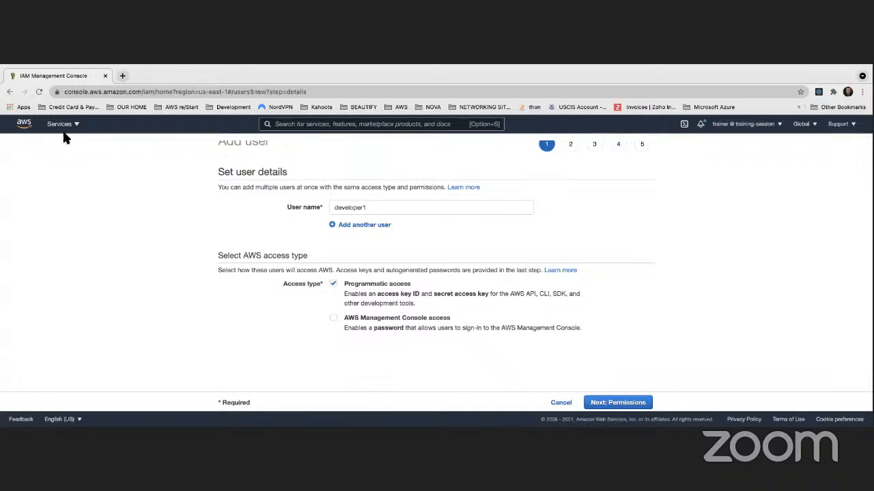
Remove the trailing 1 from the user name and enable AWS Management Console access
scroll(236, 192, up, 1)
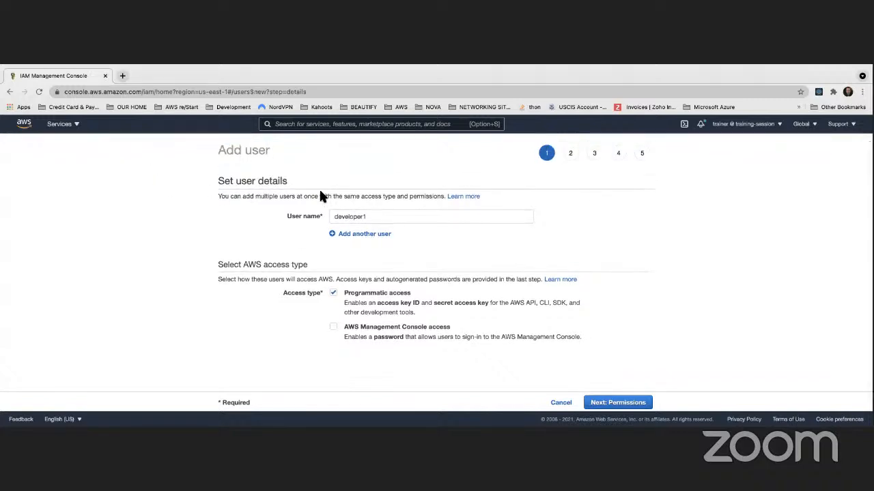
click(363, 218)
key(BackSpace)
click(332, 328)
scroll(376, 332, down, 1)
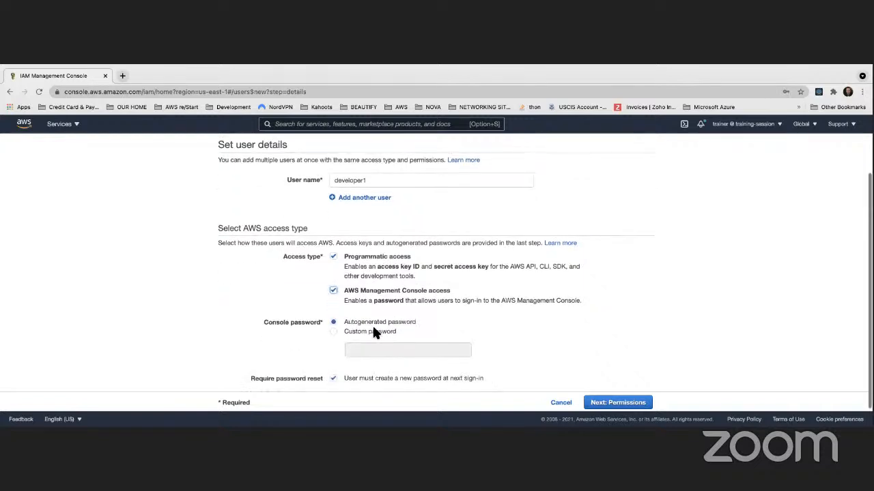
click(336, 379)
click(334, 379)
Set a custom console password and untick Require password reset
click(334, 332)
click(405, 350)
text(••••••••)
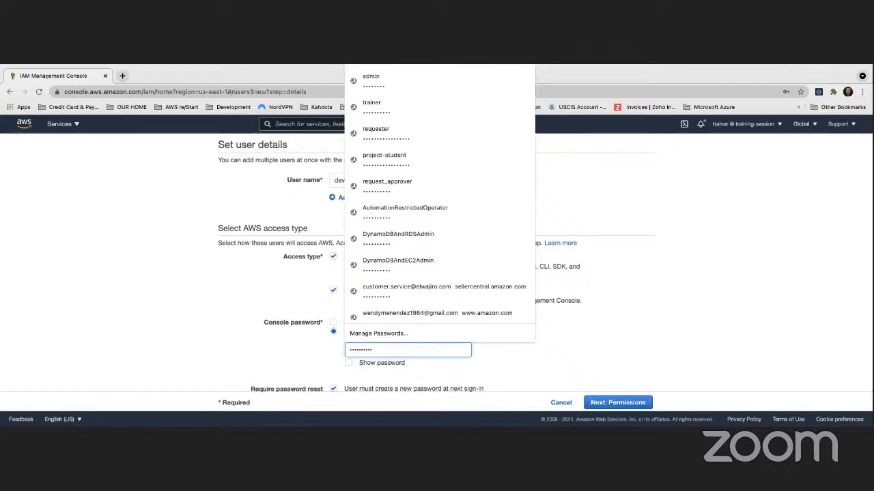
click(275, 355)
scroll(349, 365, down, 1)
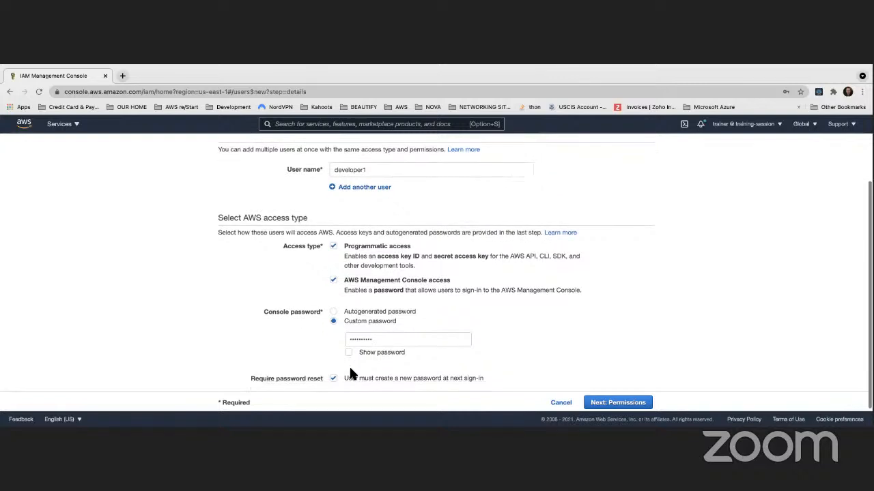
click(342, 380)
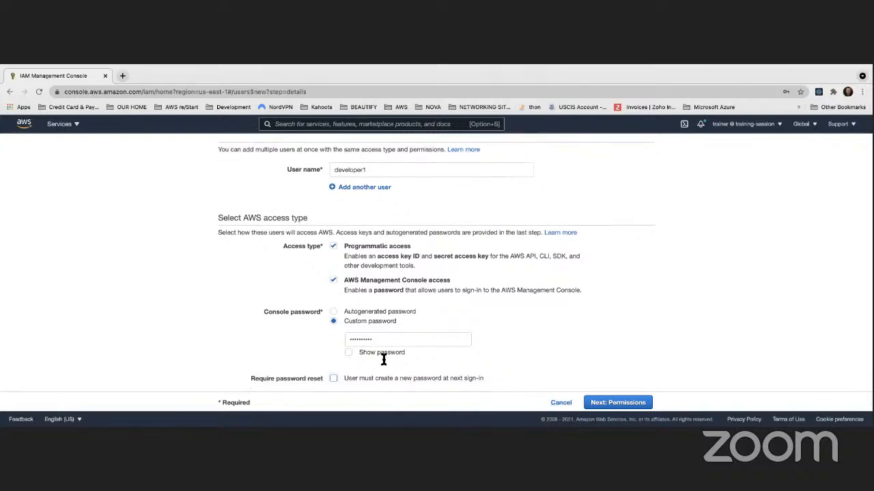
Go to the Permissions step and close Chrome's save-password prompt
click(618, 404)
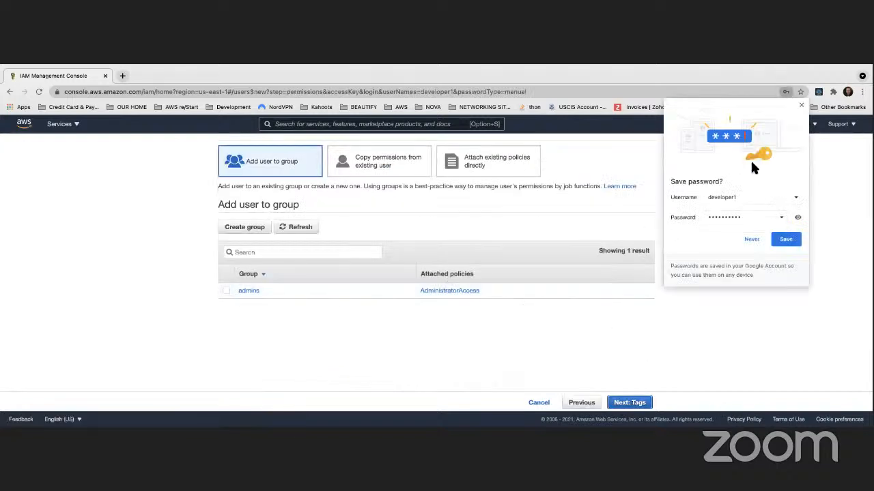
click(801, 107)
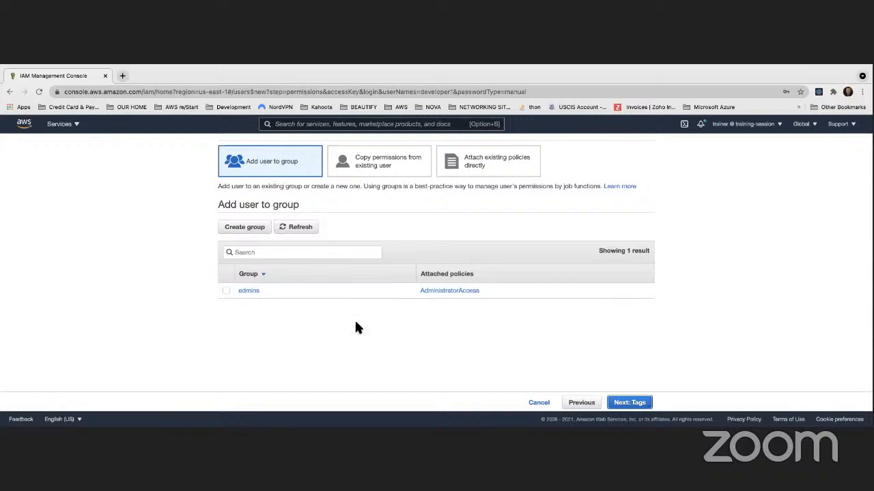
Skip group membership and add a tag with key Dept and value Development
click(641, 408)
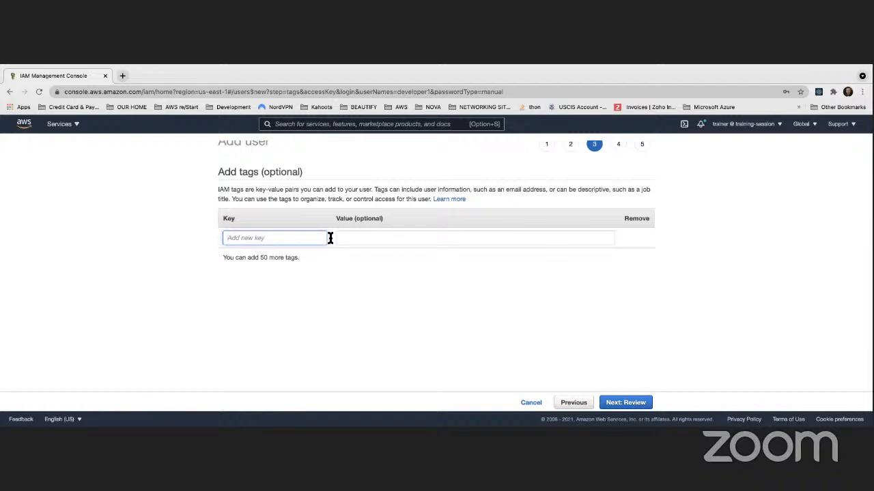
text(Name)
key(Tab)
click(285, 241)
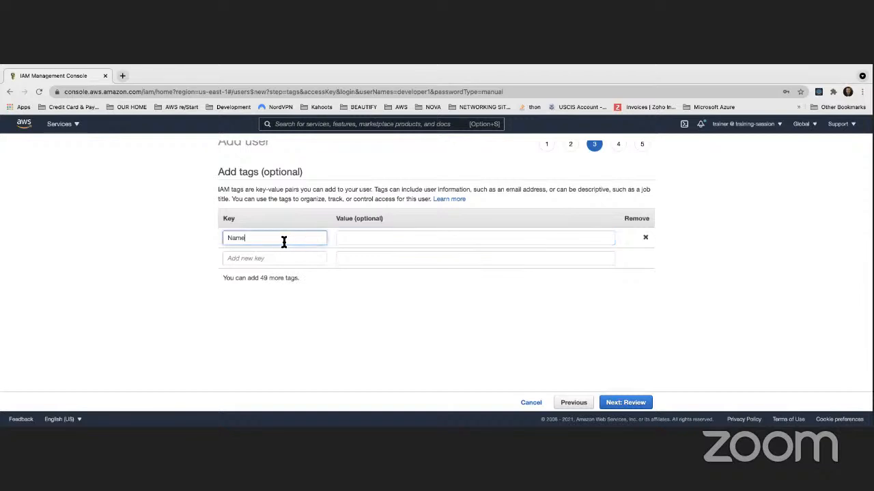
key(BackSpace)
key(BackSpace)
key(BackSpace)
key(BackSpace)
text(Dept)
key(Tab)
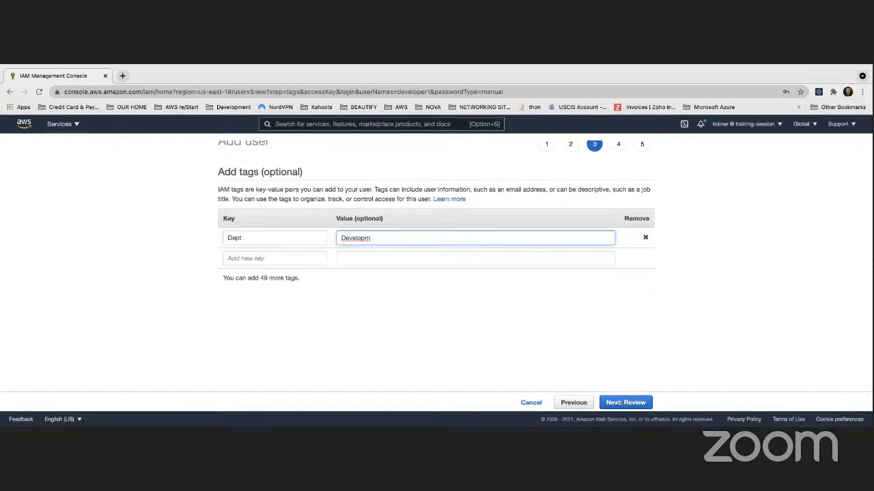
click(305, 314)
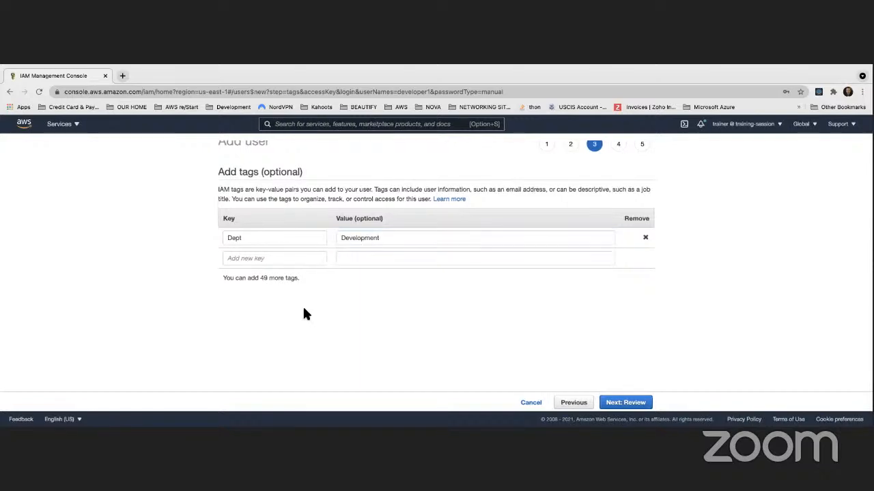
Review developer1, highlight the no-permissions warning, and create the user
click(619, 404)
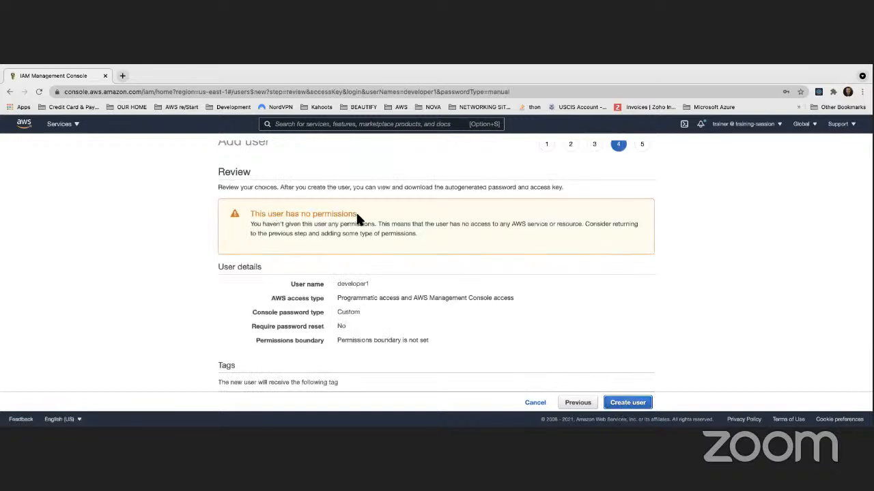
scroll(356, 220, down, 1)
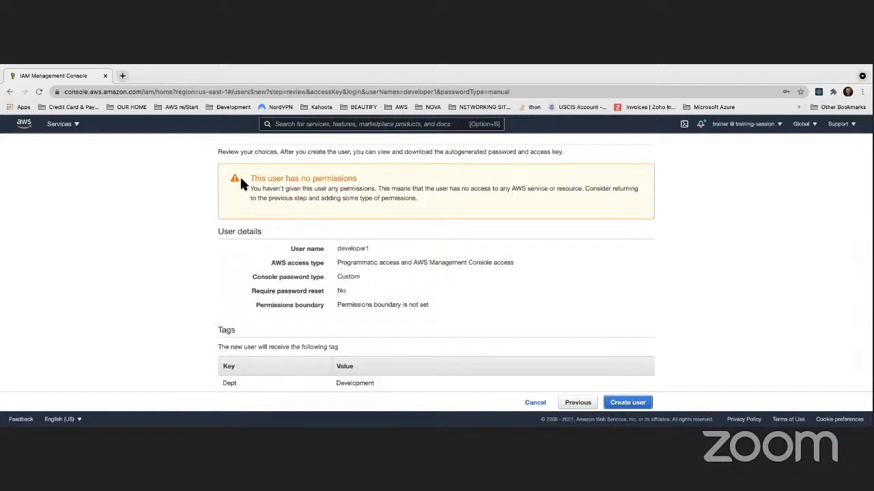
drag(251, 179, 420, 193)
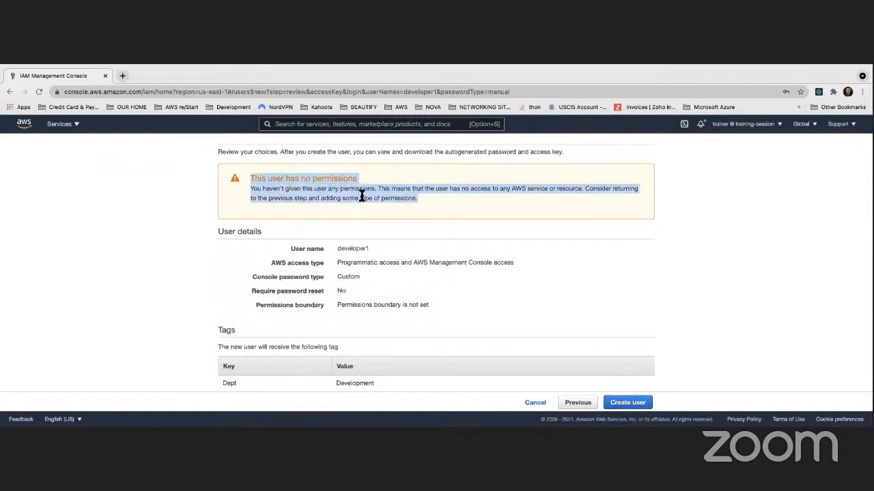
scroll(519, 293, up, 1)
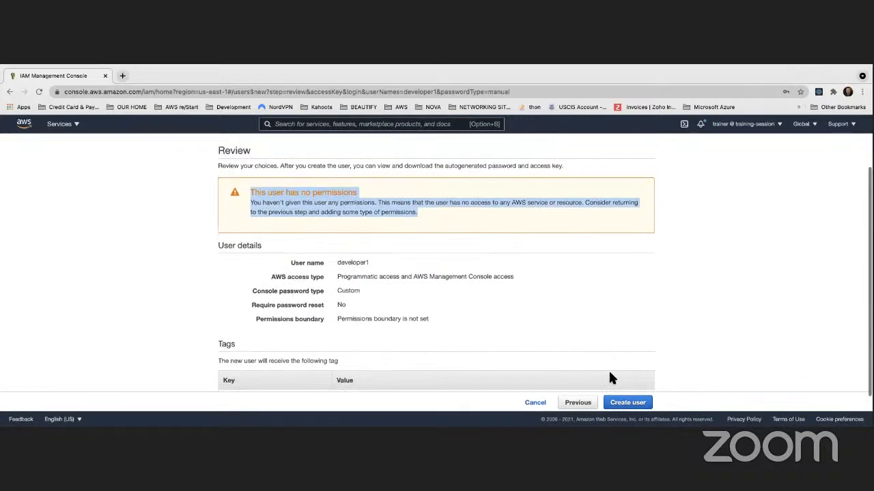
click(623, 403)
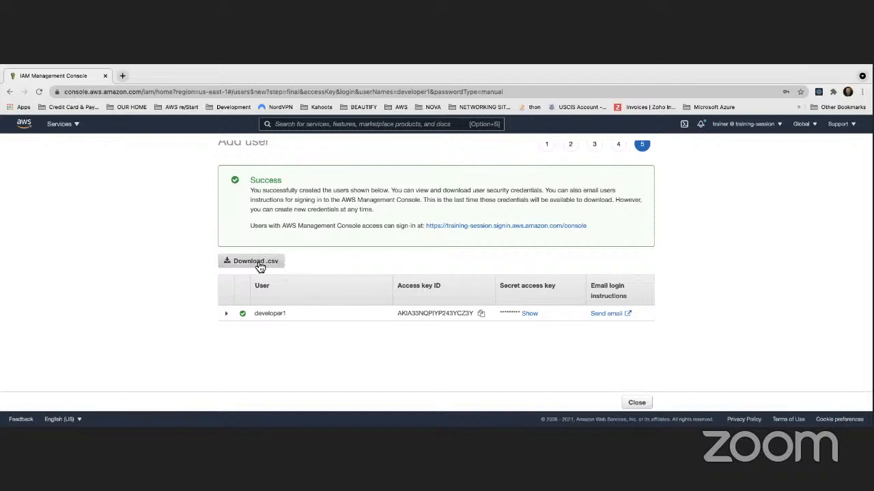
Close the success page to return to the Users list showing developer1
click(637, 404)
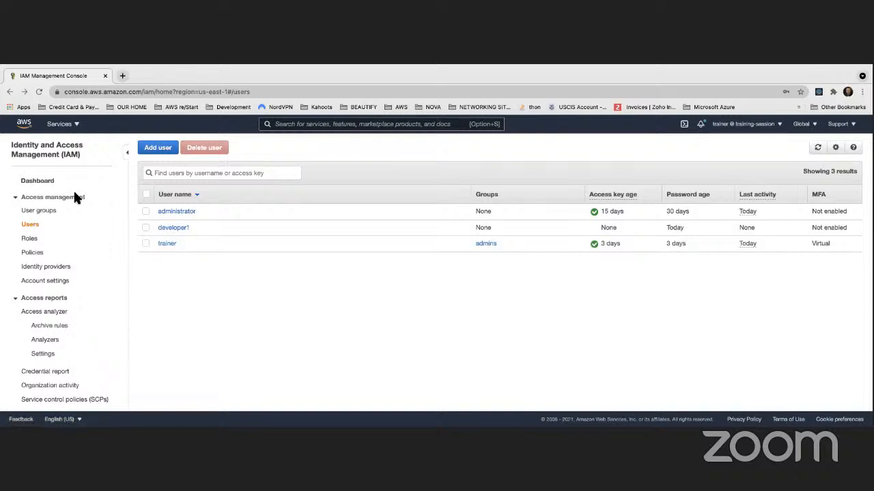
Open the Policy simulator link from the IAM dashboard's Tools section
click(39, 183)
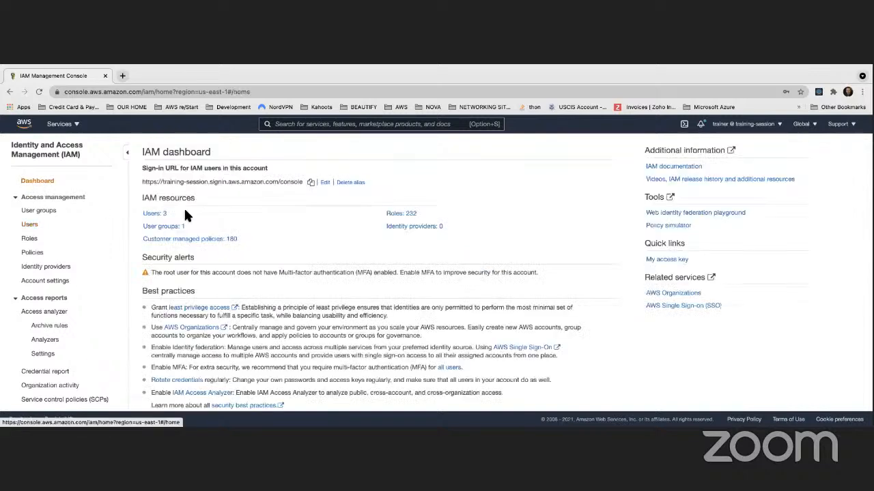
click(668, 226)
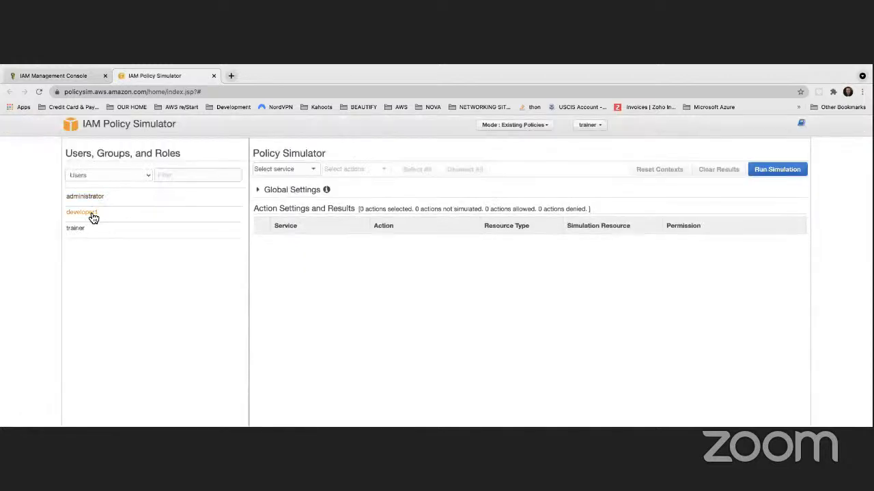
Select developer1 and choose Amazon S3 as the service to simulate
click(89, 216)
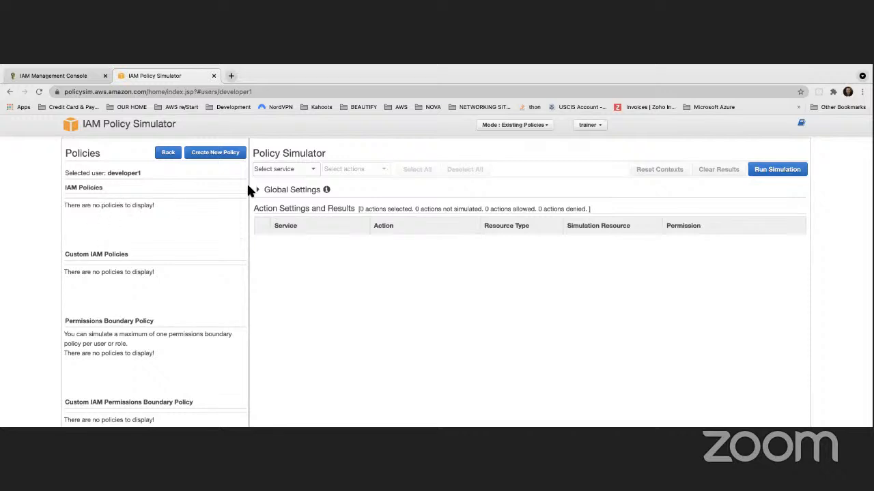
click(311, 170)
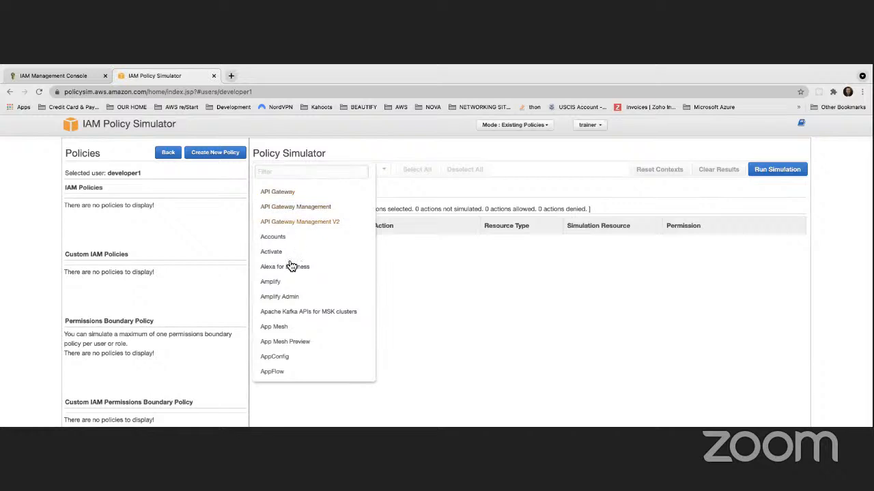
scroll(294, 252, down, 10)
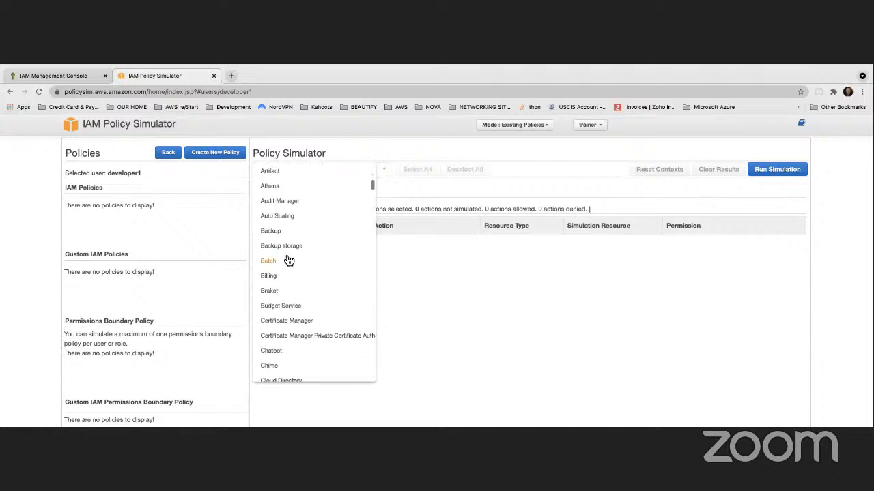
scroll(292, 246, down, 5)
scroll(294, 246, down, 3)
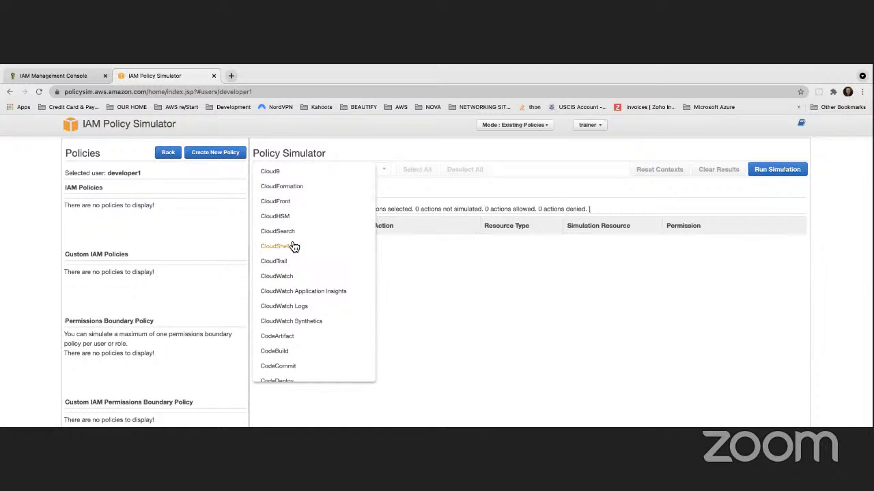
scroll(293, 246, down, 3)
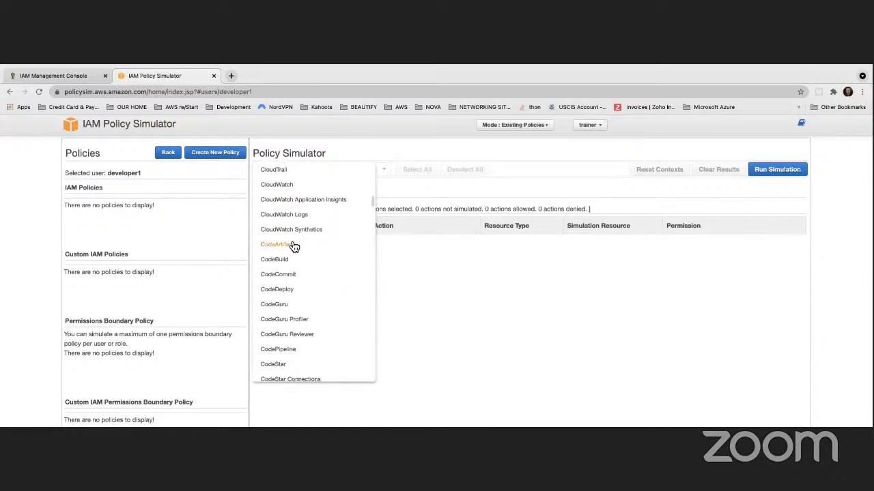
scroll(293, 246, down, 5)
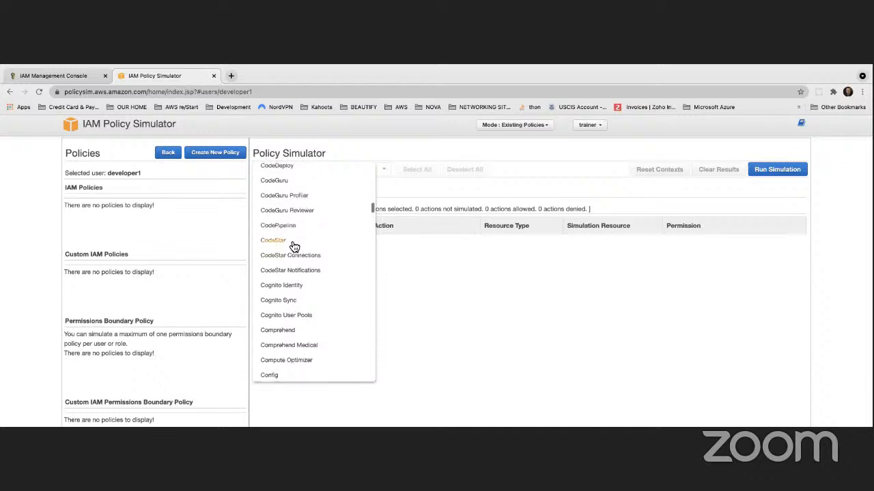
scroll(298, 318, down, 10)
scroll(301, 319, down, 15)
scroll(301, 318, up, 5)
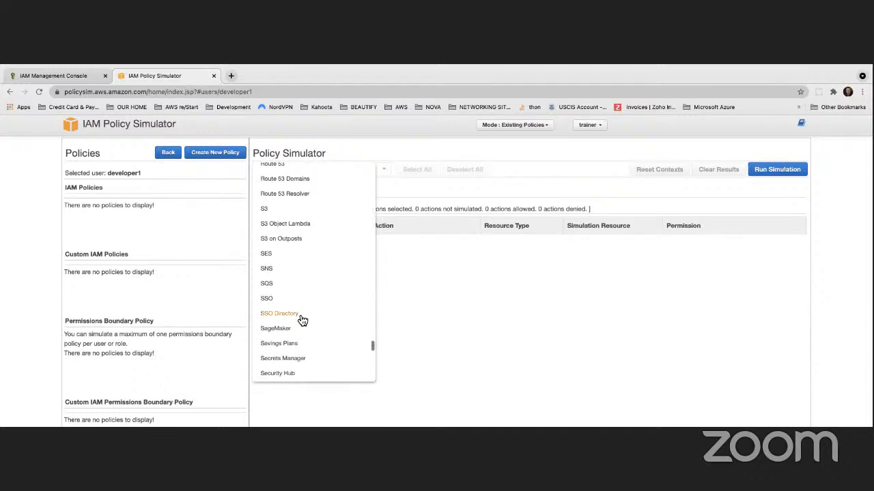
click(280, 210)
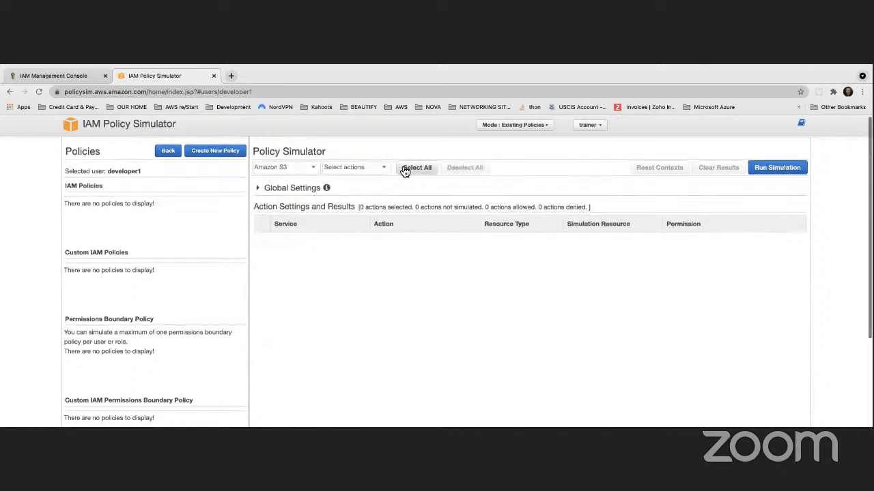
Run the simulation, then select all 117 Amazon S3 actions
click(775, 172)
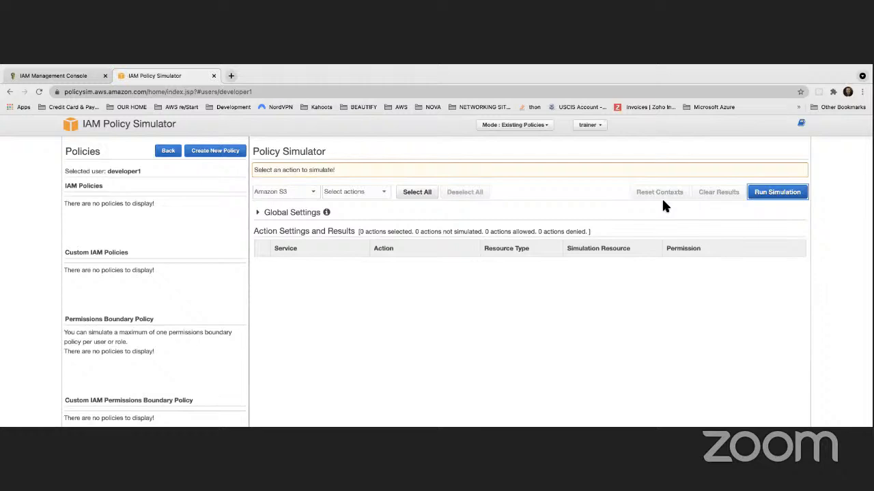
click(381, 194)
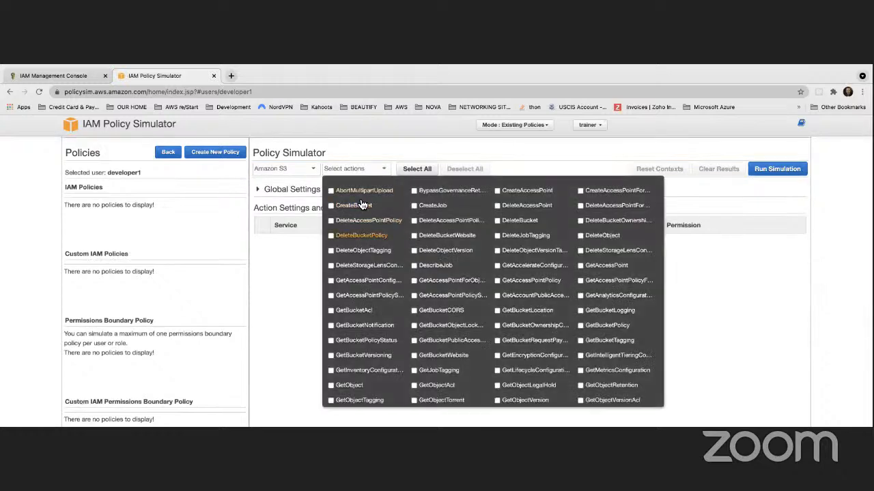
click(416, 170)
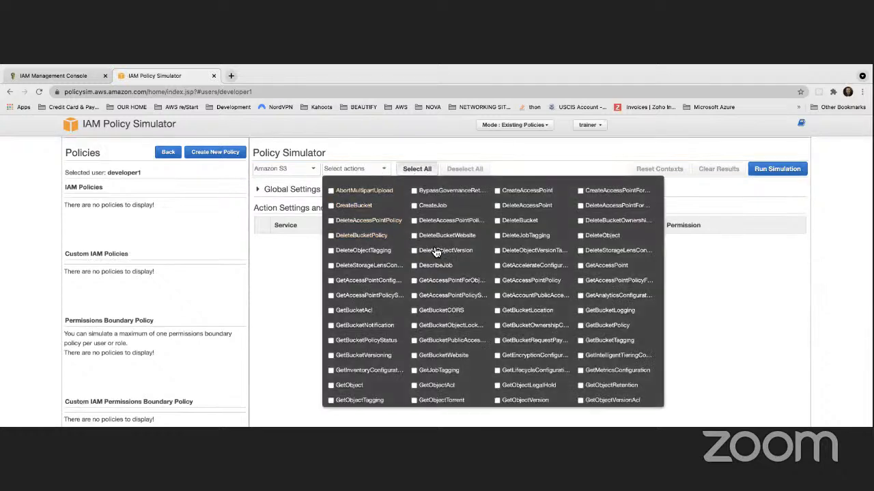
Run the S3 simulation and review the results: all 117 actions implicitly denied
click(777, 171)
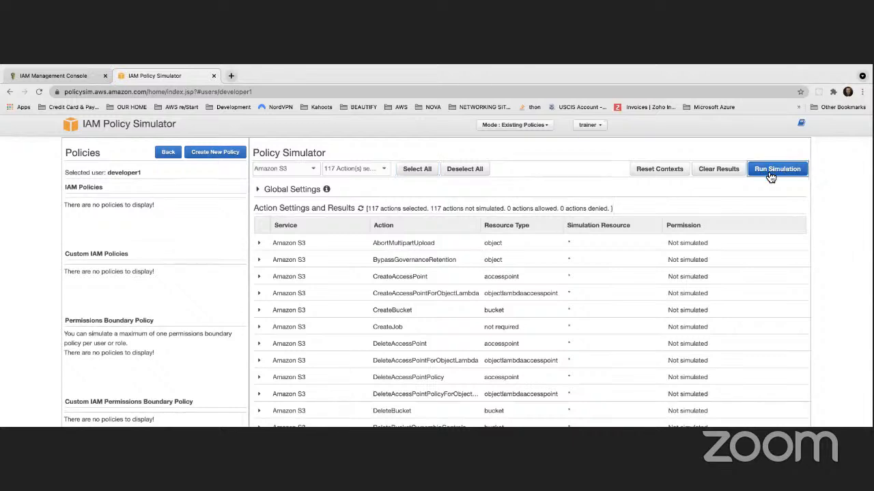
scroll(684, 286, down, 10)
scroll(685, 285, down, 15)
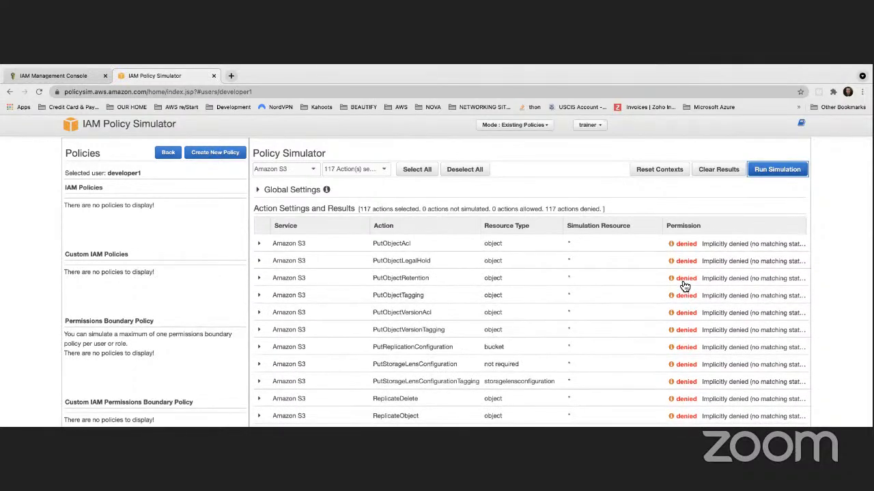
scroll(685, 285, up, 4)
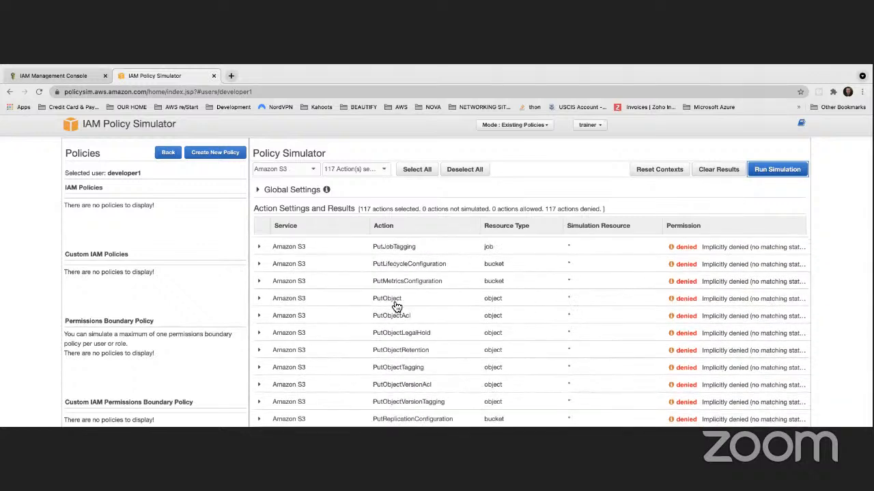
scroll(508, 273, down, 1)
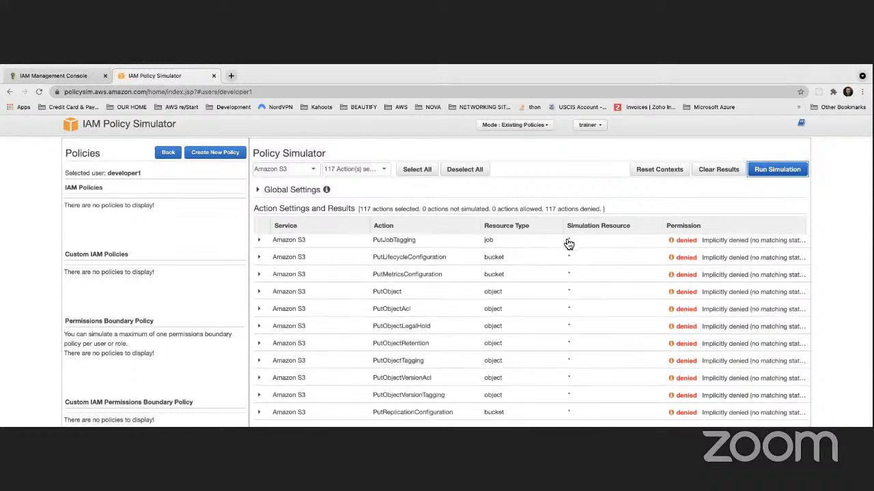
scroll(154, 200, up, 5)
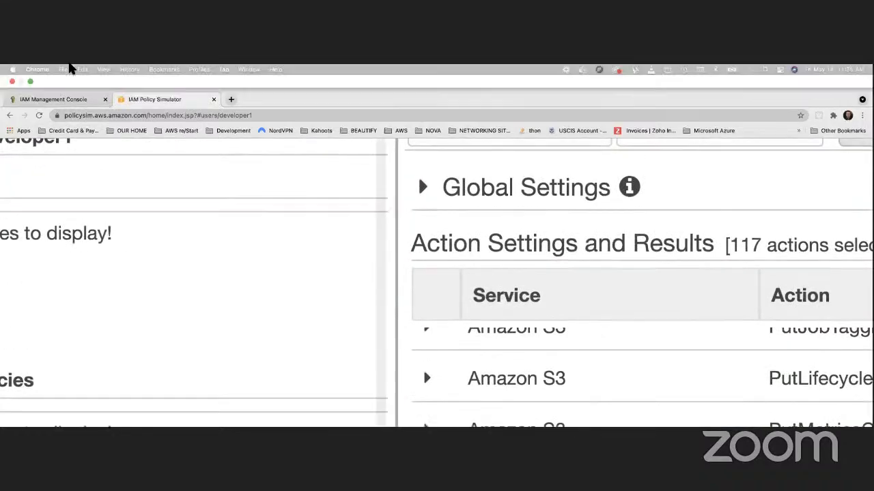
Reset the page zoom to actual size and return to the IAM console dashboard
click(103, 69)
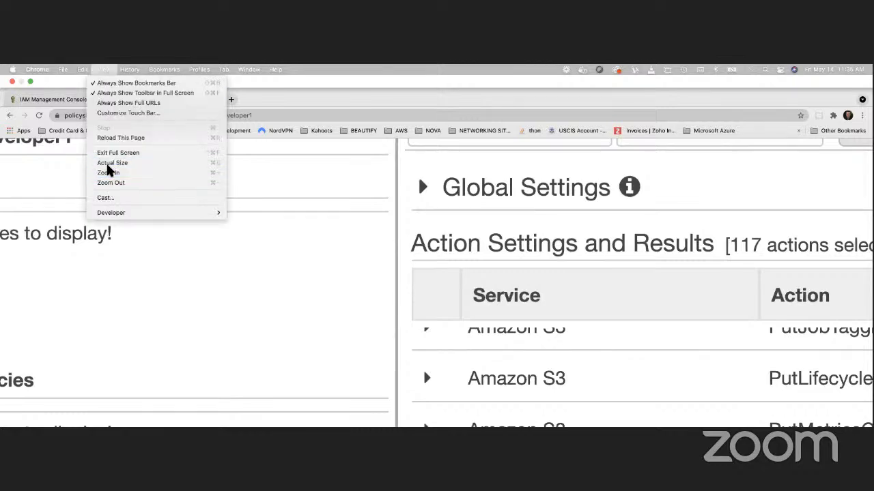
click(166, 164)
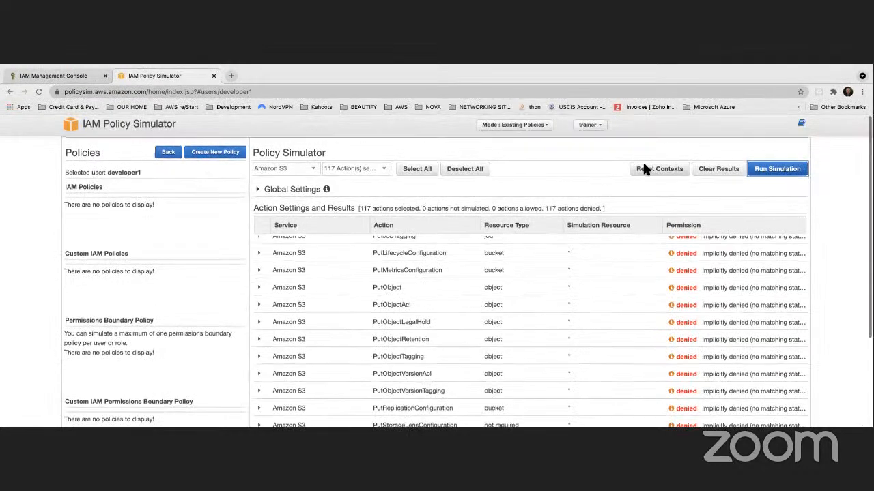
click(90, 74)
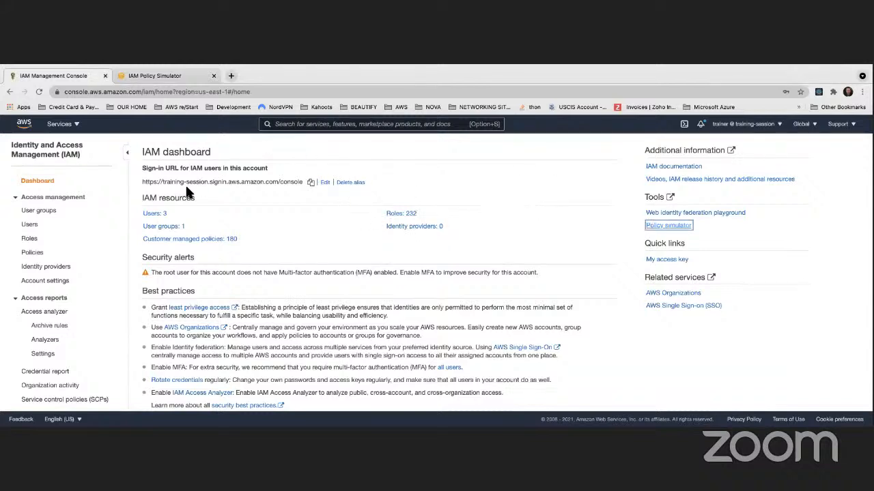
Copy the account's custom sign-in URL from the IAM dashboard
drag(139, 179, 312, 179)
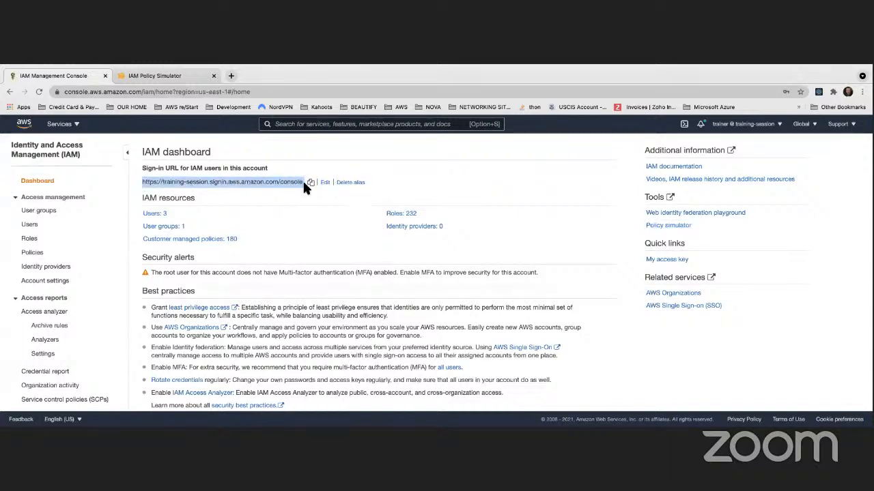
click(310, 182)
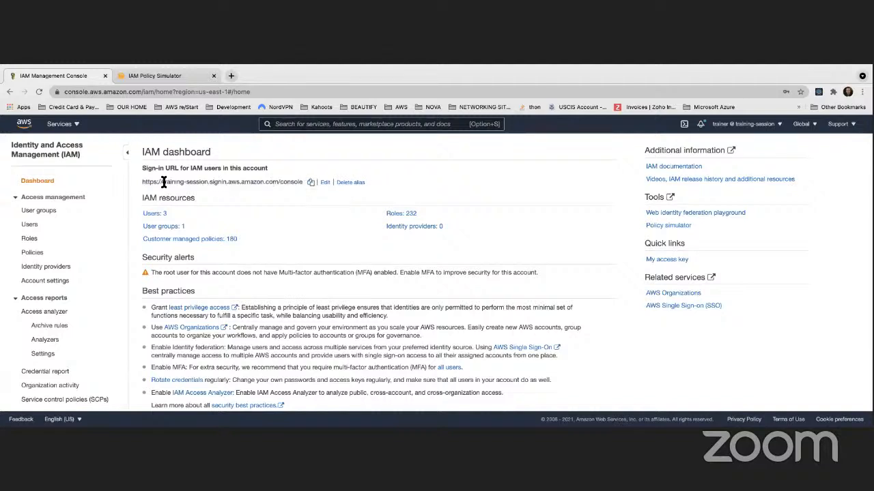
triple_click(203, 182)
drag(203, 182, 207, 182)
triple_click(208, 182)
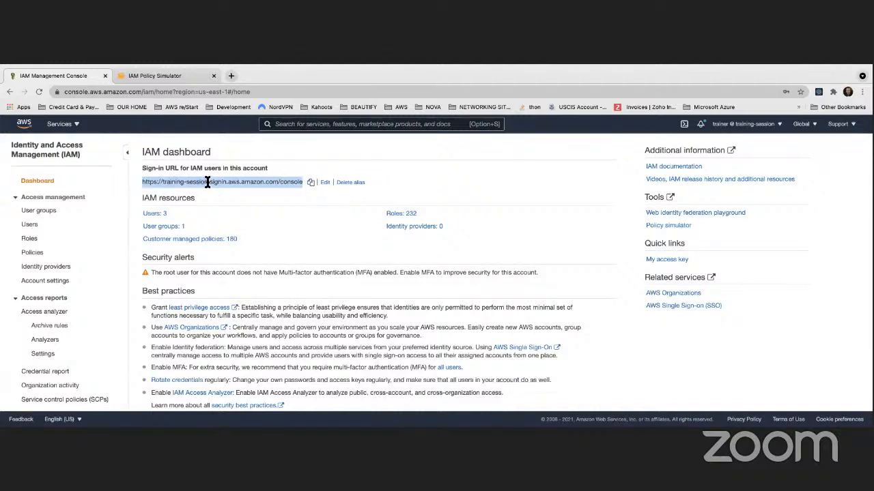
triple_click(208, 183)
click(207, 183)
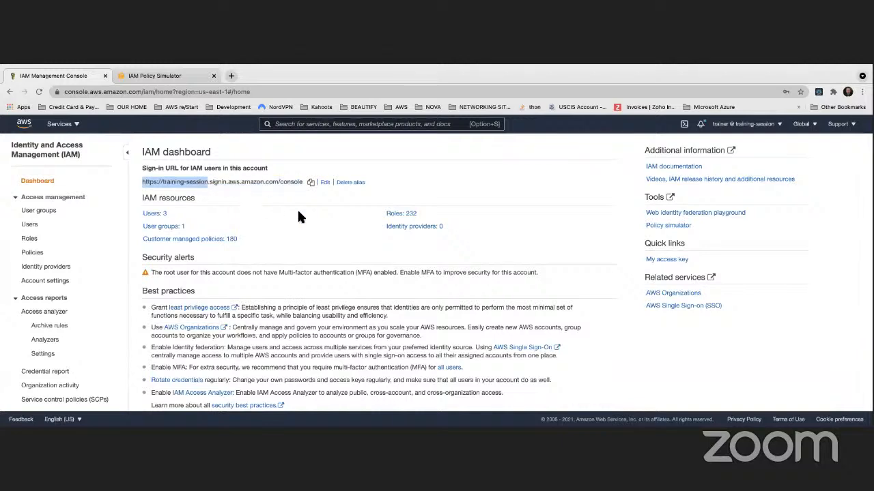
Dismiss the alias removal and alias settings prompts unchanged, then open the account menu
click(337, 183)
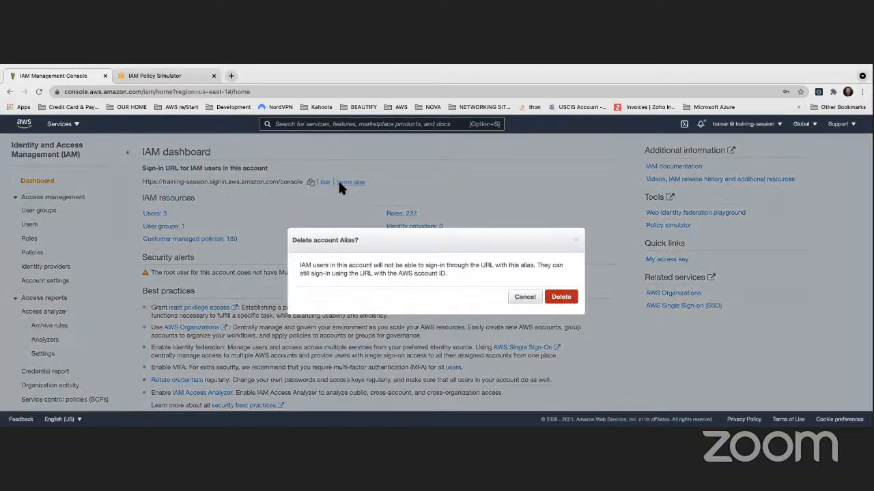
click(524, 297)
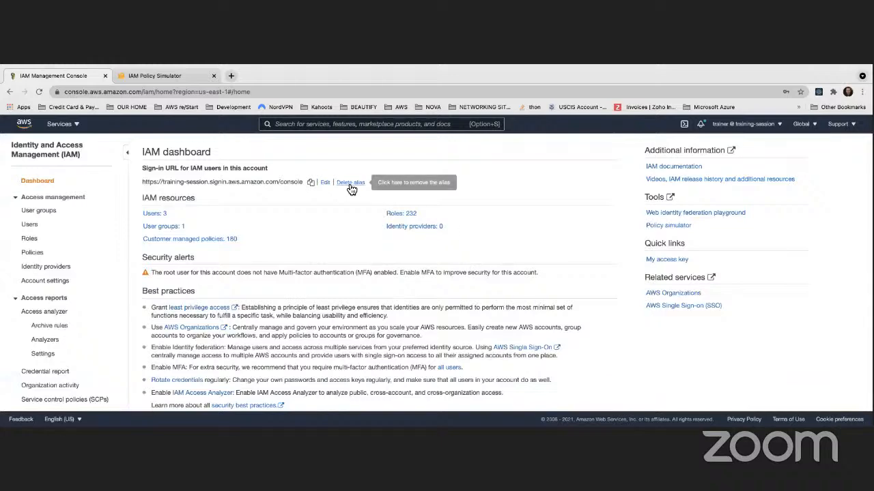
click(350, 183)
click(523, 296)
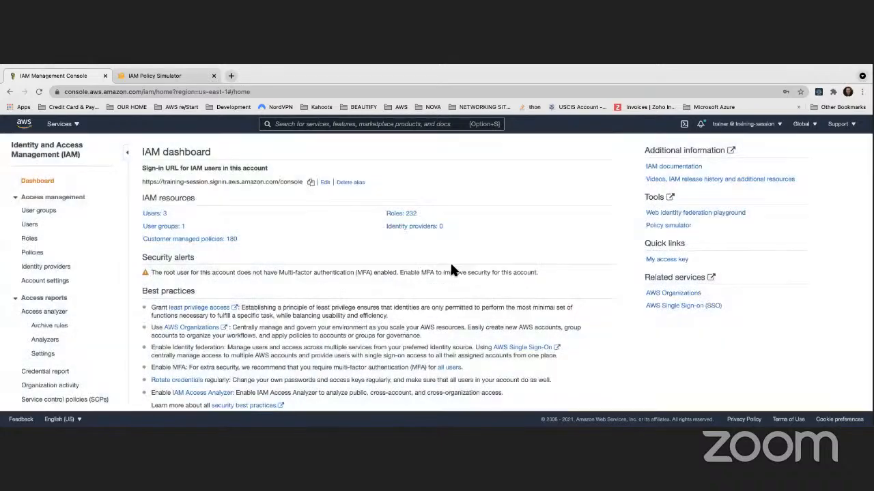
click(325, 181)
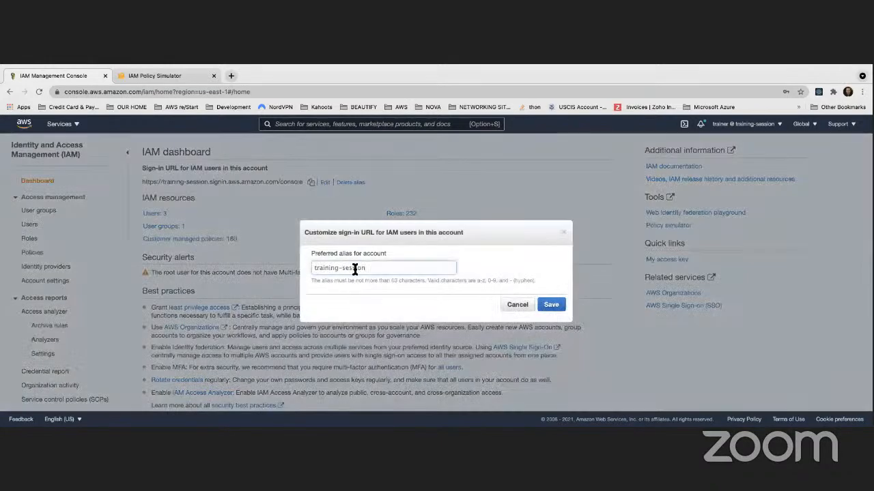
click(516, 305)
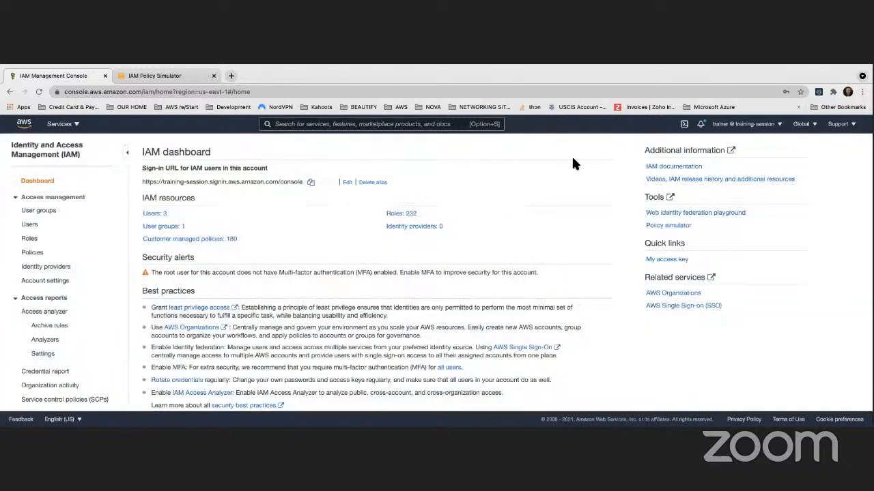
click(771, 130)
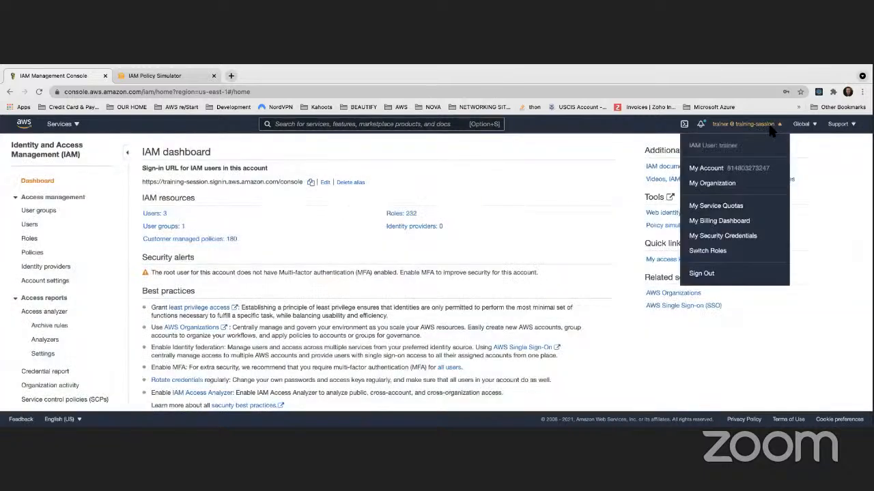
Sign out, go to the console sign-in page and clear the prefilled IAM user name
click(702, 273)
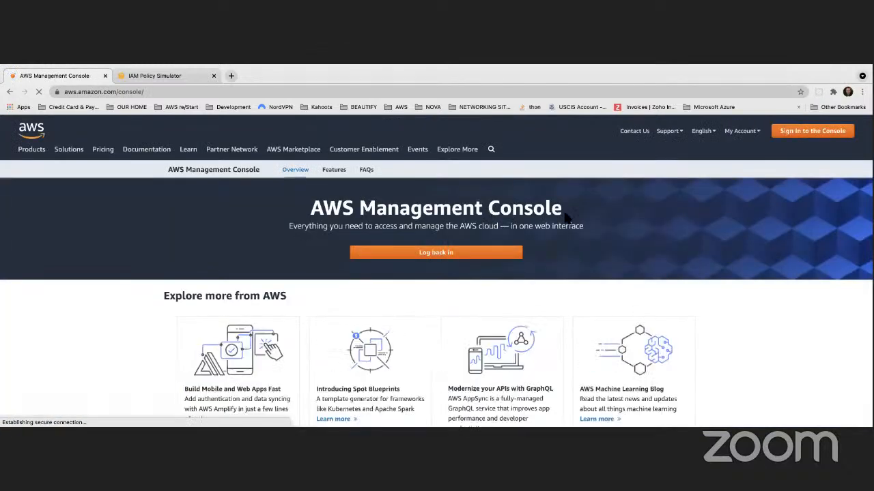
click(808, 134)
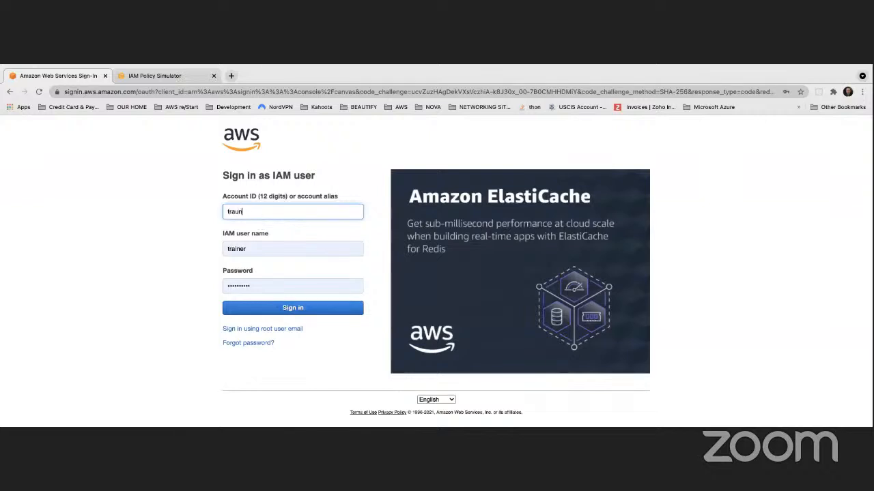
text(ining-session)
click(253, 247)
key(ctrl+a)
key(BackSpace)
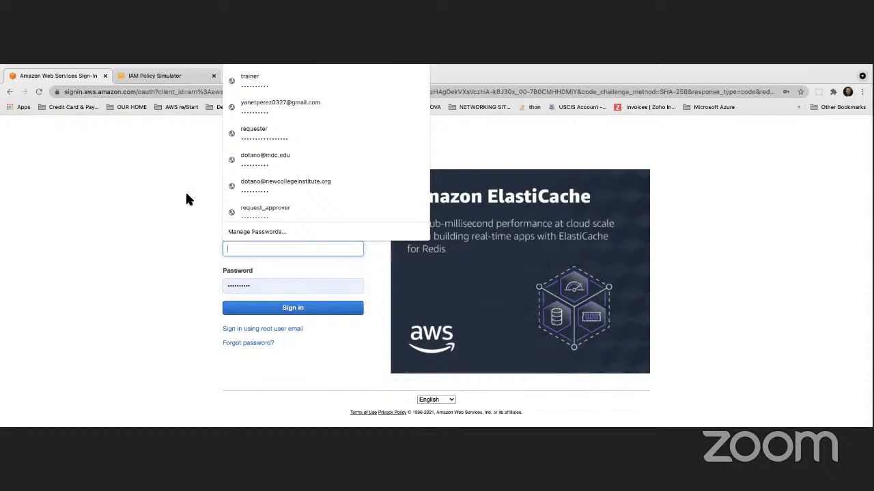
click(170, 208)
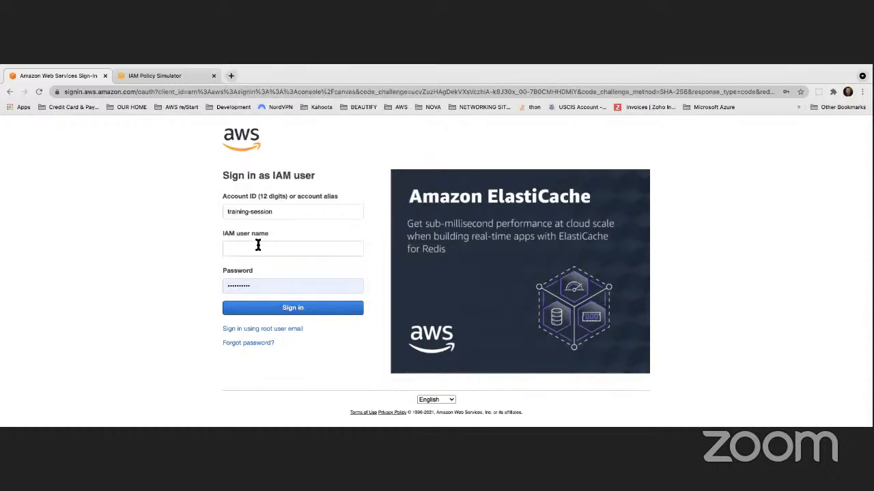
Load the pasted account sign-in URL and sign in as developer1, saving the password
click(297, 91)
key(super+v)
key(Return)
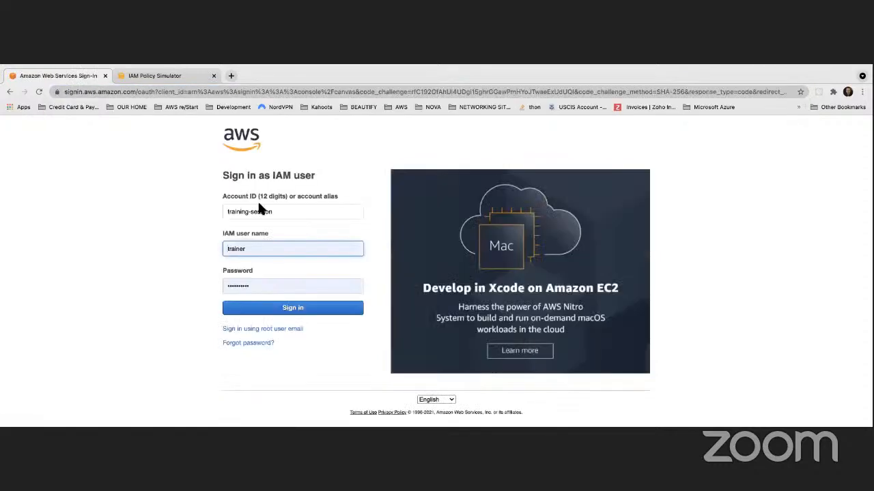
drag(248, 249, 212, 244)
text(developer1)
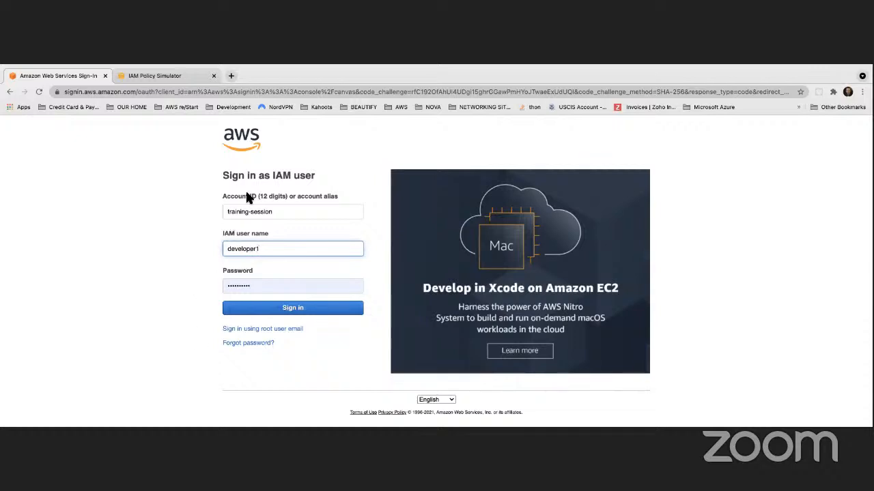
click(283, 308)
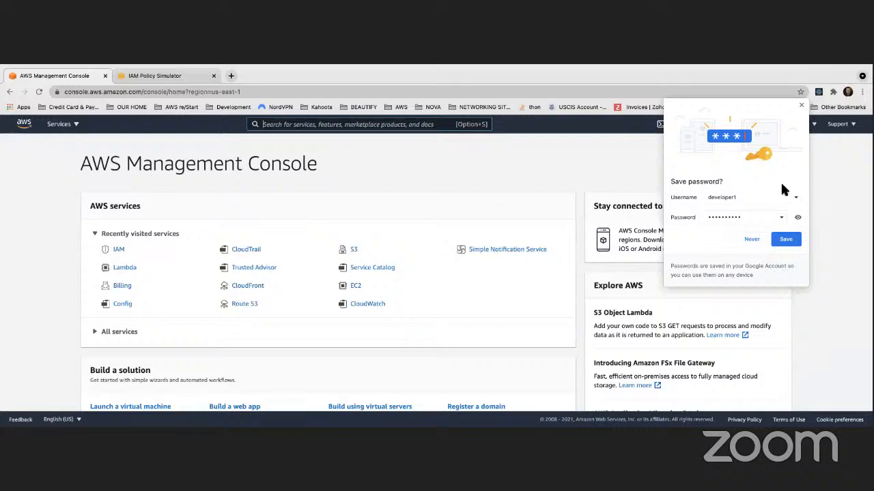
click(785, 239)
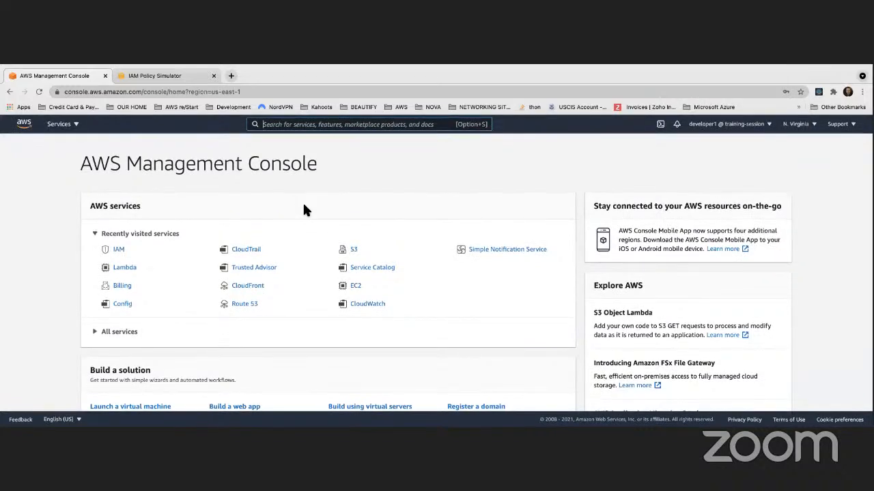
See S3 refuse bucket listing for developer1, then open CloudTrail from the search bar
click(360, 249)
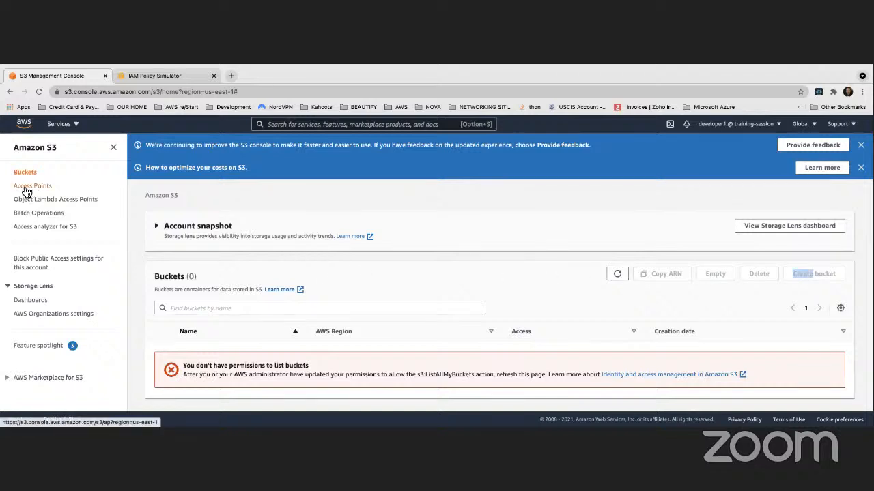
click(300, 126)
text(cloud9)
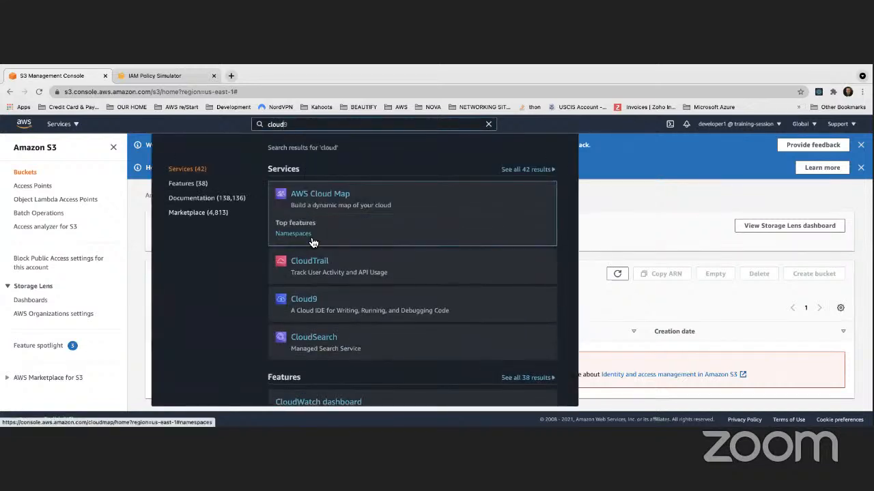
click(306, 238)
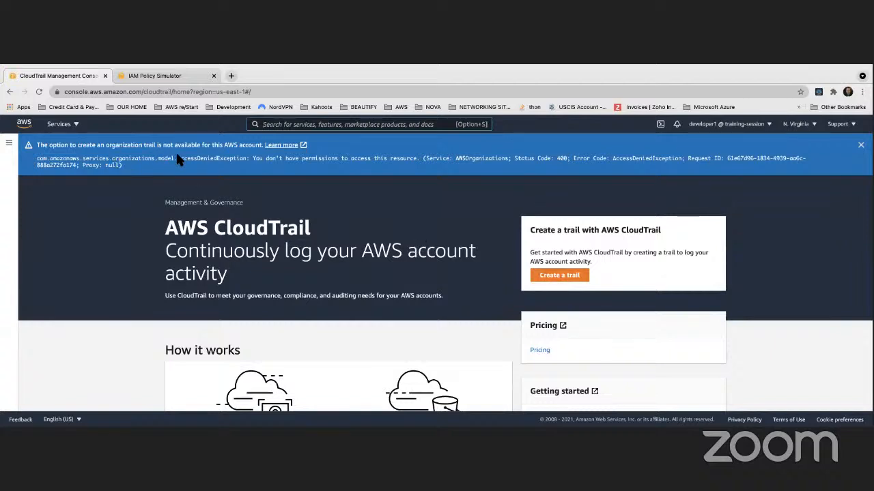
Try creating the quick trail 'management-events', which fails with permission errors
click(556, 276)
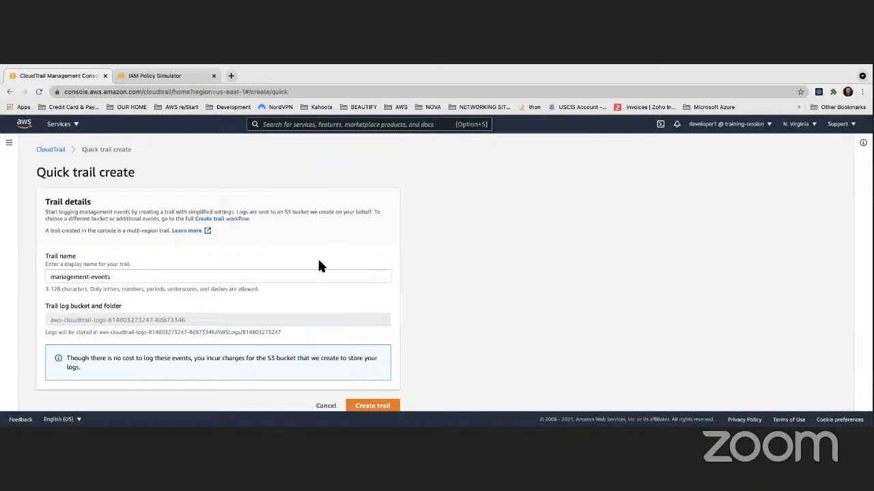
scroll(202, 221, up, 1)
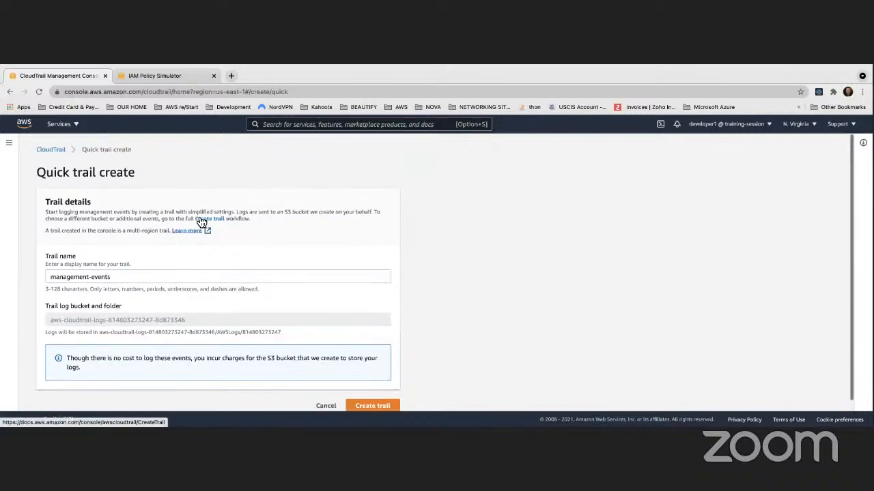
click(371, 406)
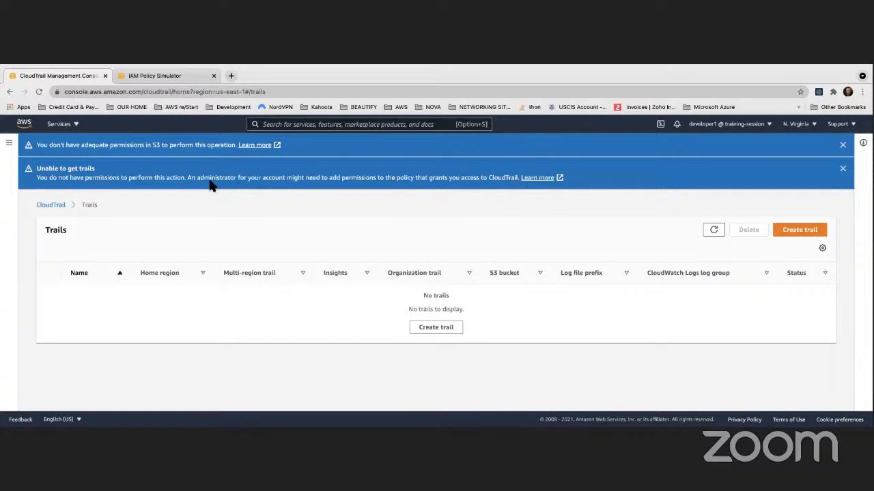
click(295, 124)
Search for DynamoDB in the top search bar and open the service
text(dyj)
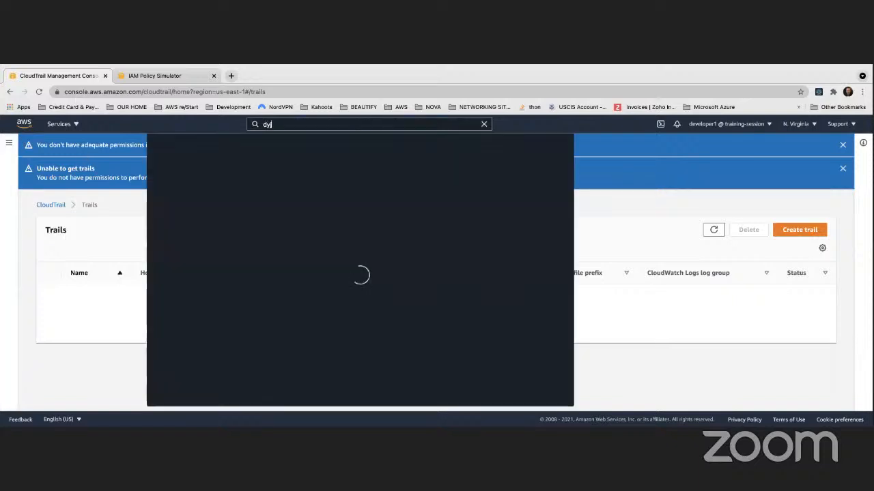
key(BackSpace)
key(BackSpace)
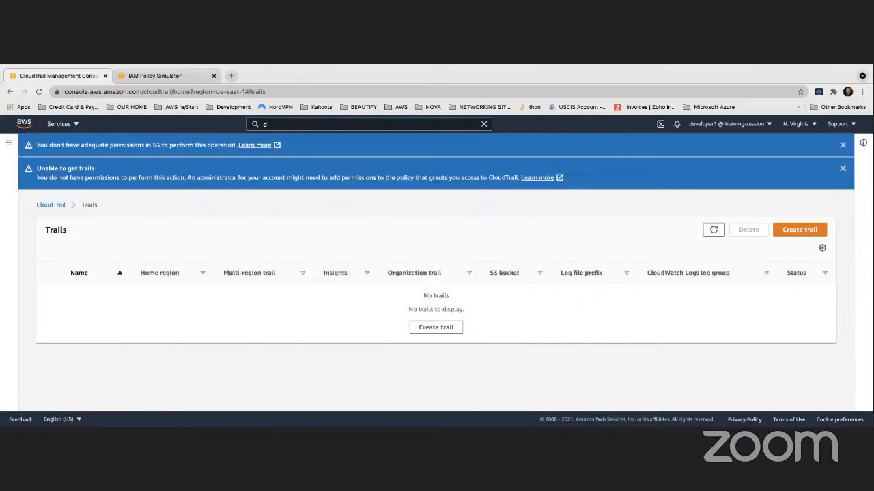
text(y)
key(BackSpace)
text(ina)
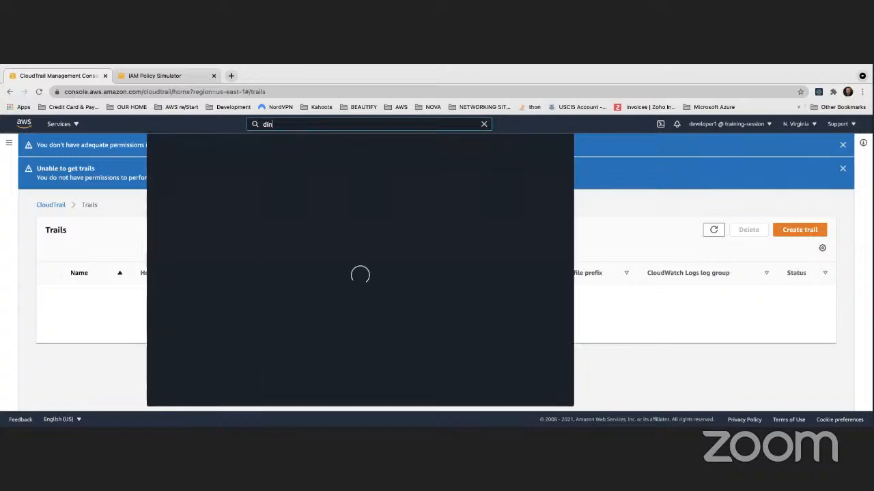
key(BackSpace)
key(BackSpace)
key(BackSpace)
text(yano)
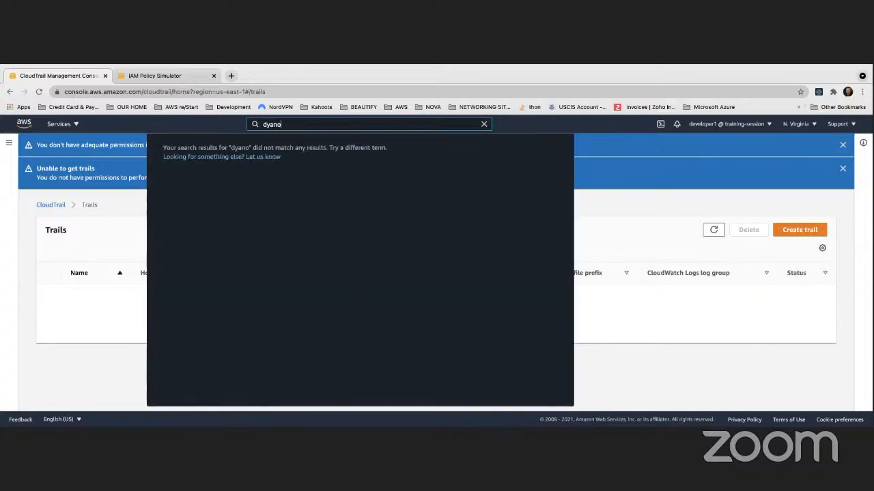
key(BackSpace)
key(BackSpace)
key(BackSpace)
text(na)
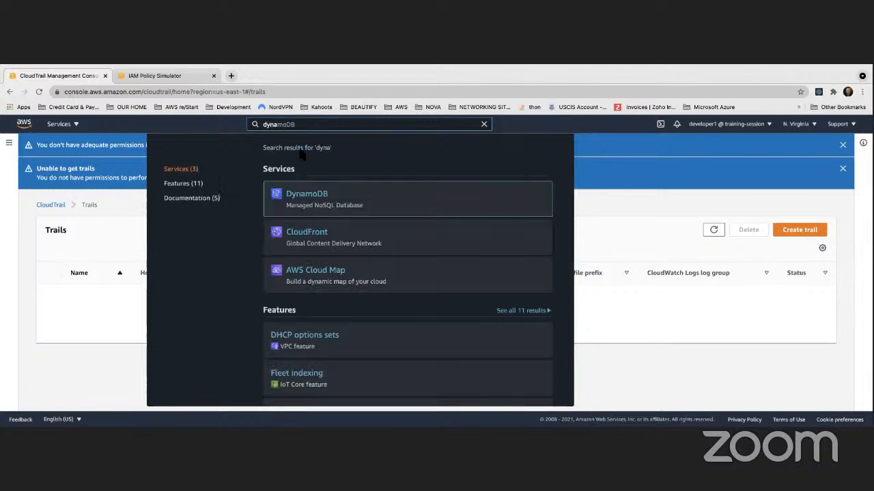
click(309, 194)
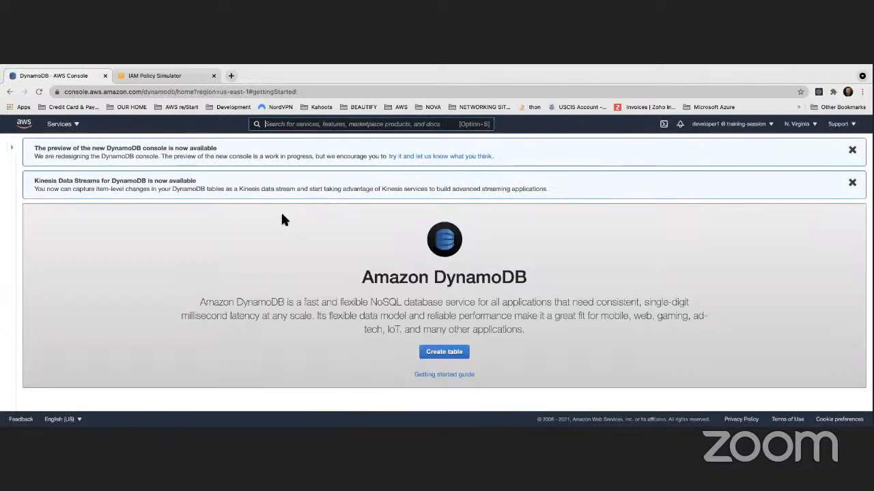
Try creating table 'table' with partition key 'id', which fails as Not Authorized
click(447, 352)
click(294, 260)
text(table)
click(298, 298)
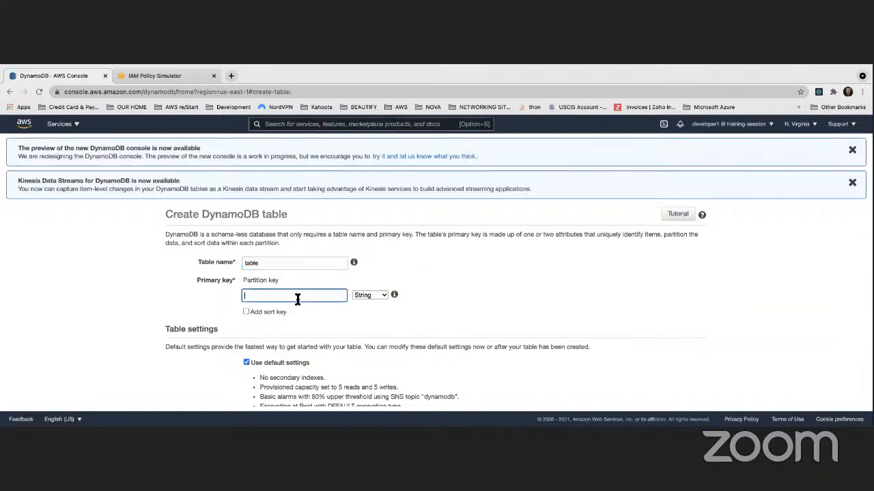
text(id)
click(523, 301)
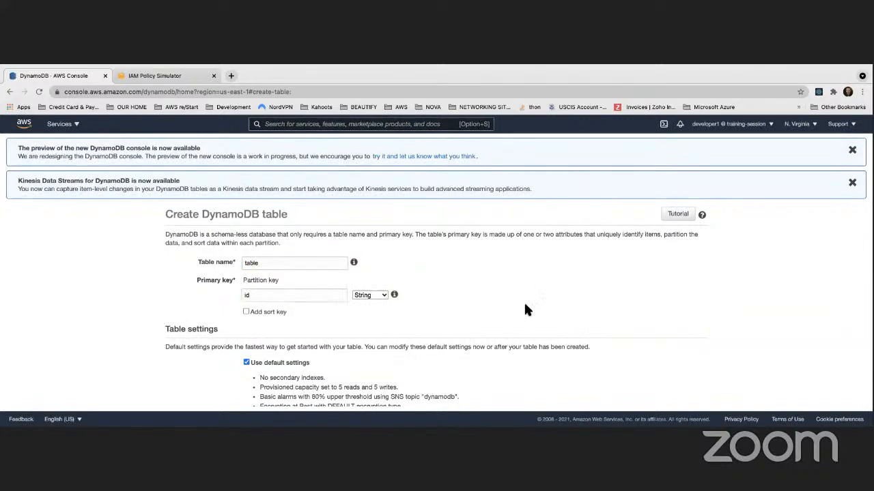
scroll(523, 301, down, 3)
click(685, 399)
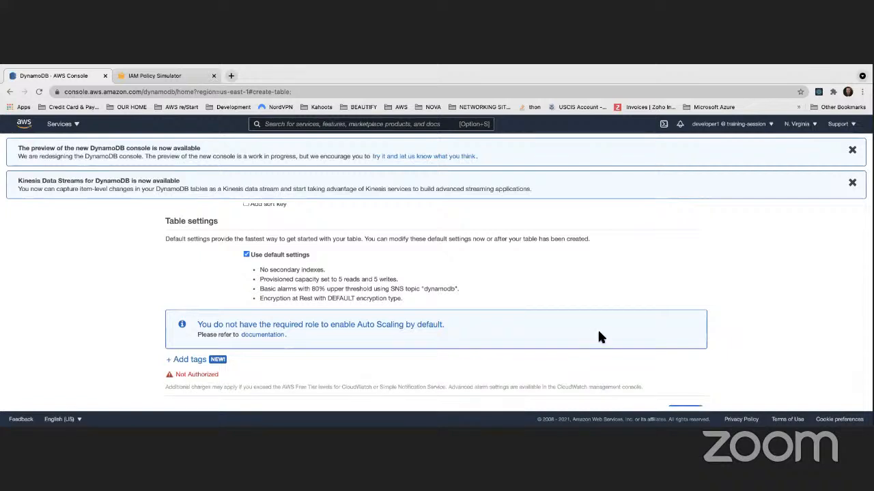
drag(175, 375, 222, 376)
scroll(422, 209, up, 3)
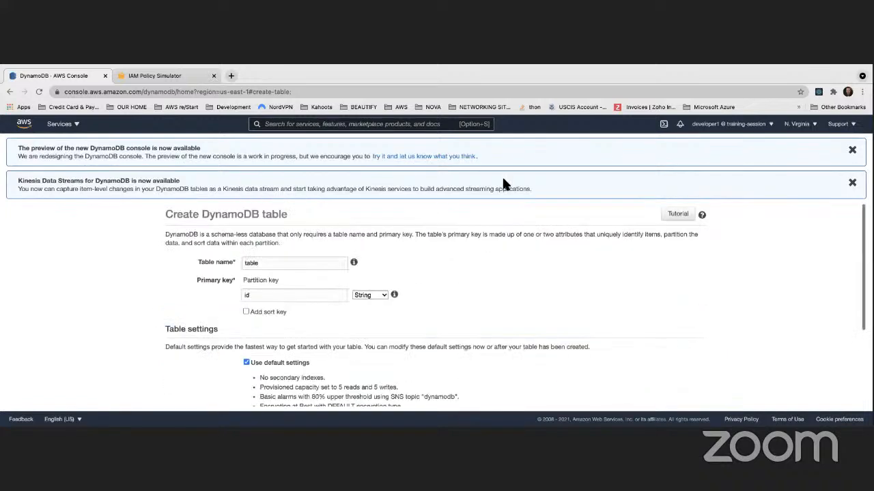
click(755, 125)
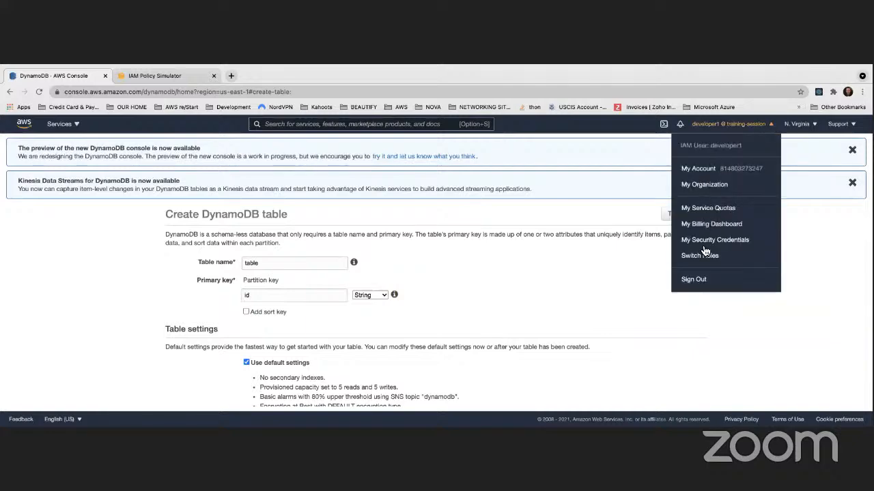
Sign out and load the account-specific sign-in page from the pasted URL
click(698, 280)
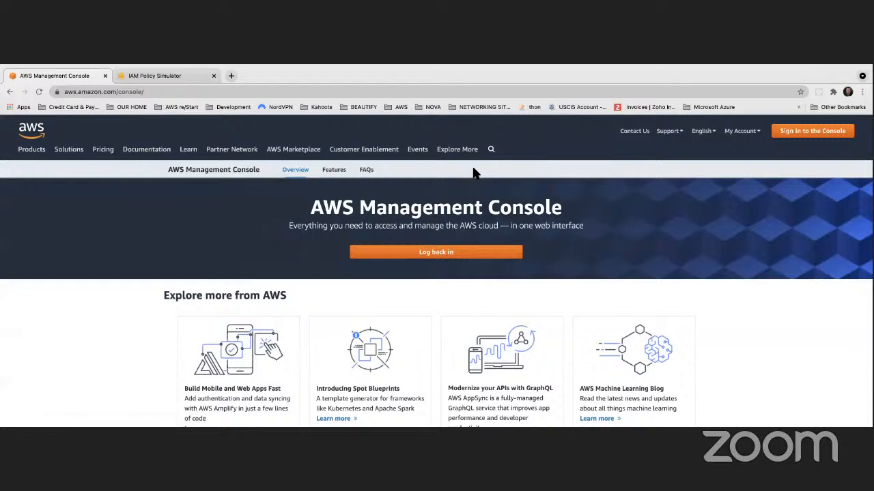
click(799, 131)
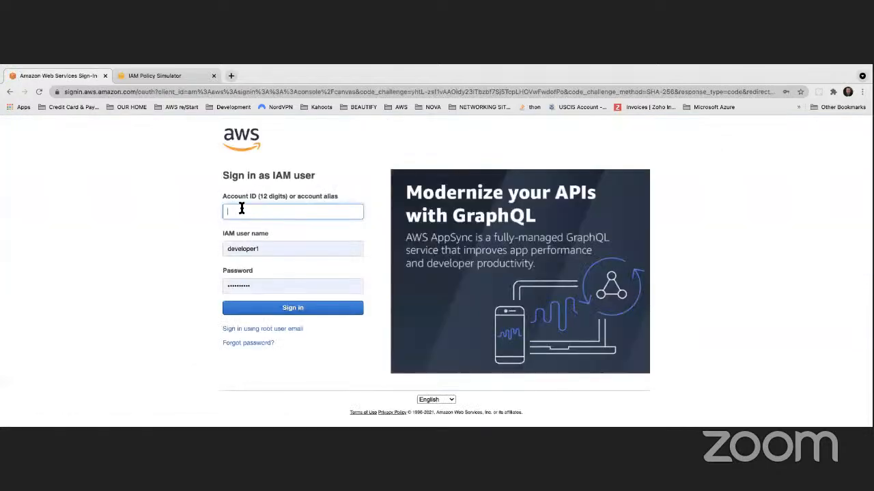
click(205, 92)
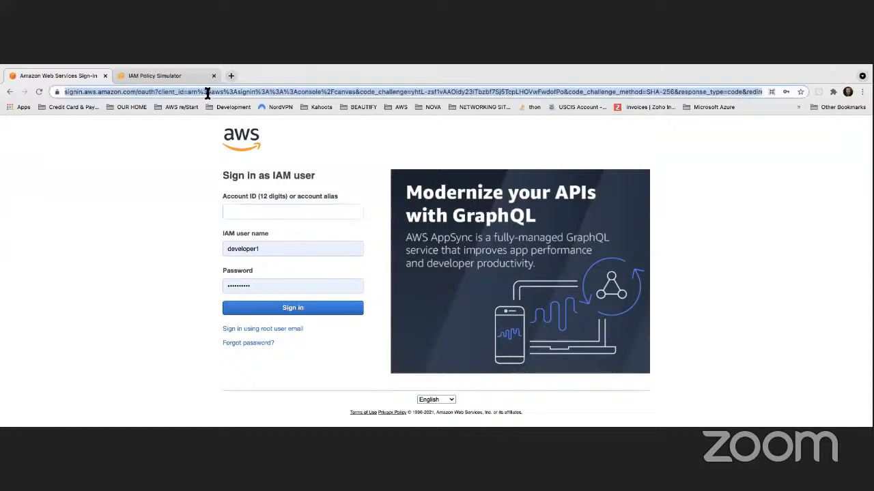
text(training-session.signin.aws.amazon.com/console)
key(Return)
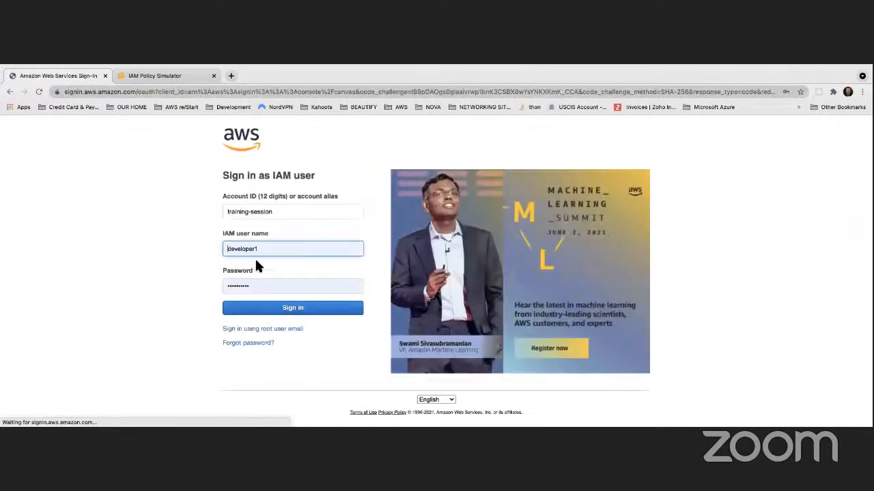
Sign in as the saved trainer user and submit the MFA code
double_click(260, 249)
text(trai)
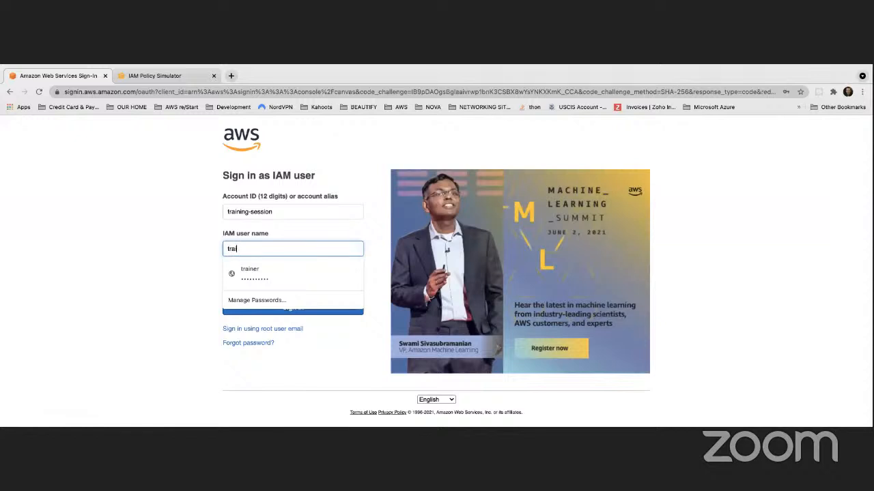
text(ner)
click(226, 272)
click(278, 311)
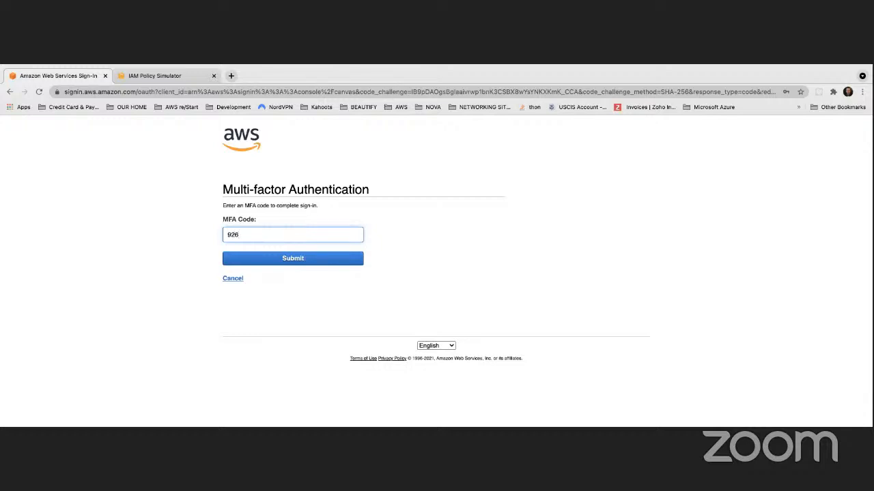
text(0)
key(Return)
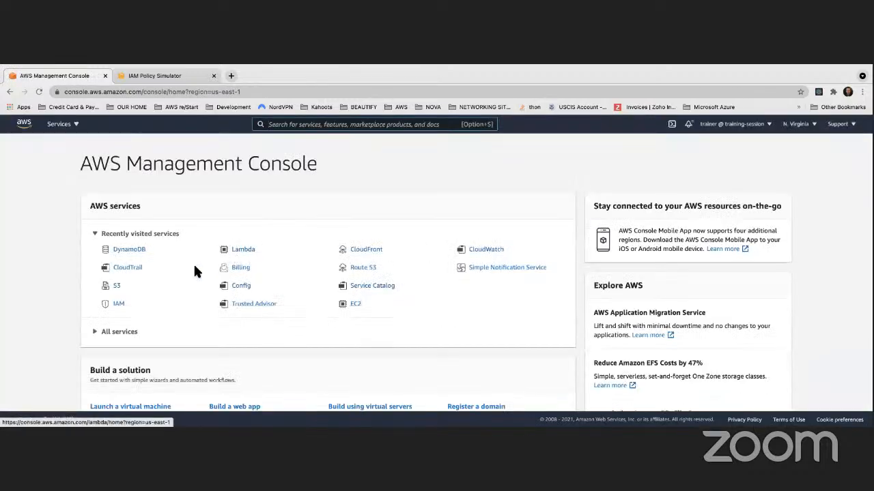
Open IAM from recently visited services and view User groups, showing only admins
click(117, 304)
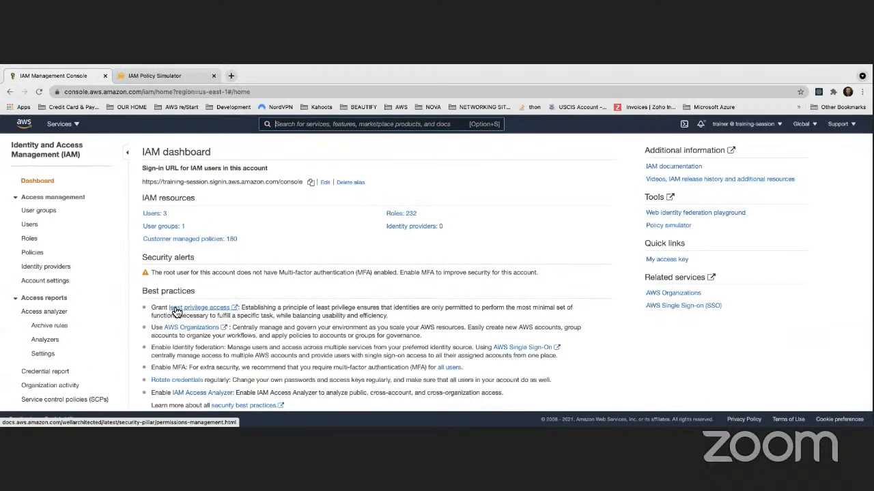
scroll(232, 286, down, 1)
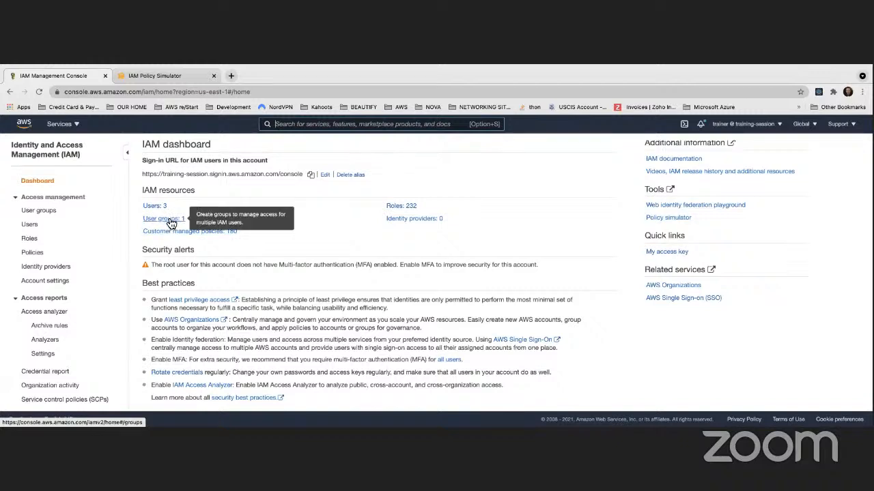
click(169, 225)
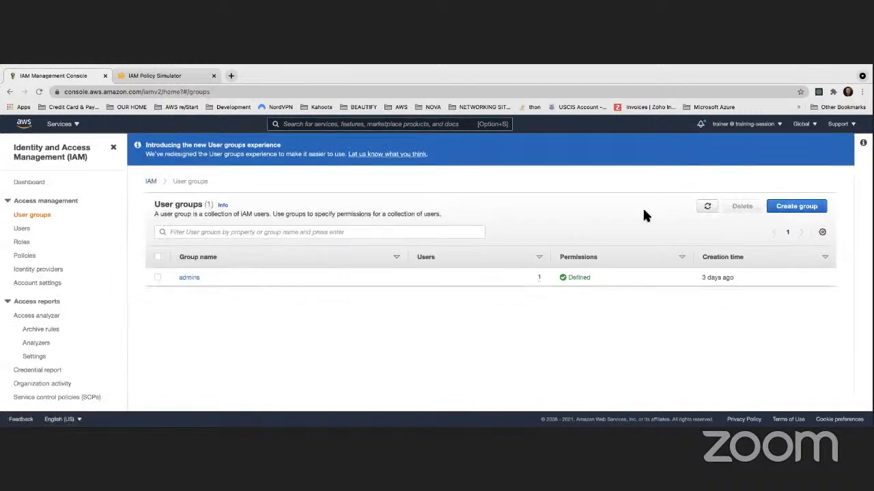
On the Create user group form, name the group 'developers' and tick developer1 as a member
click(796, 207)
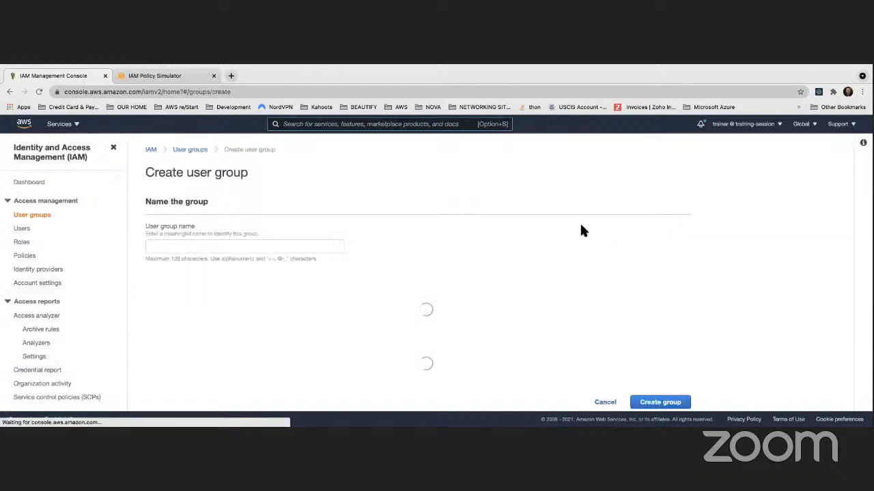
click(164, 244)
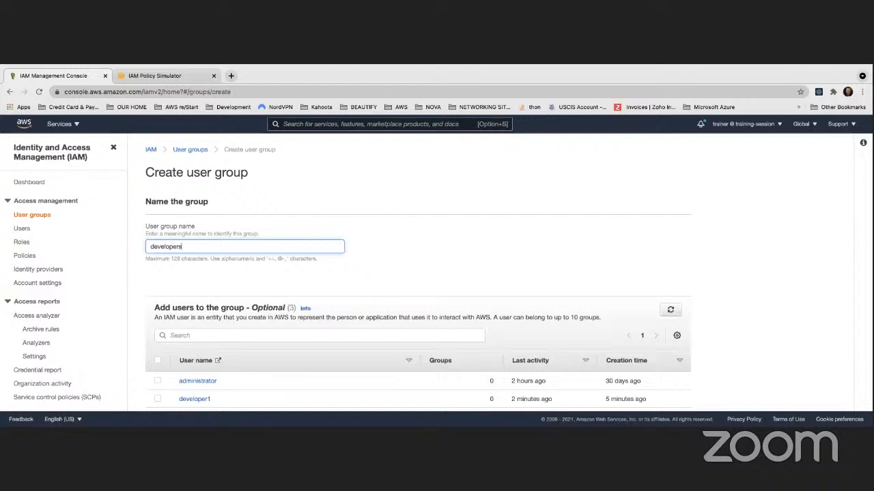
click(424, 239)
scroll(395, 231, down, 3)
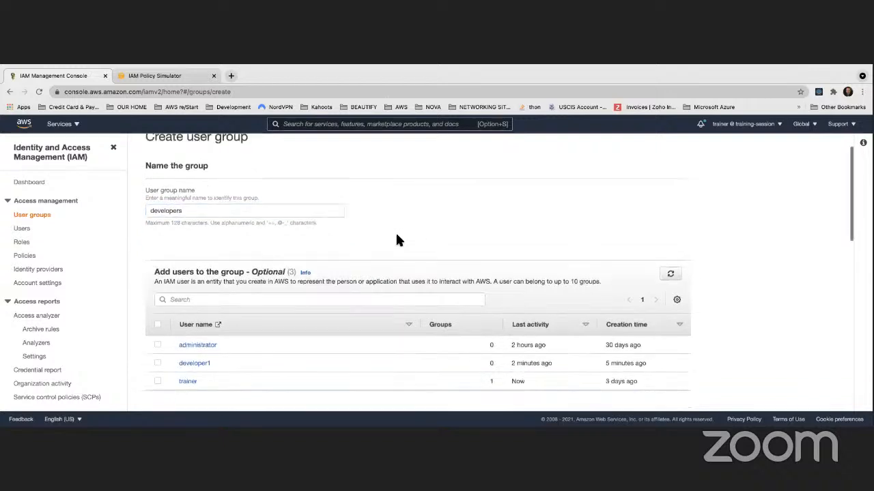
click(157, 243)
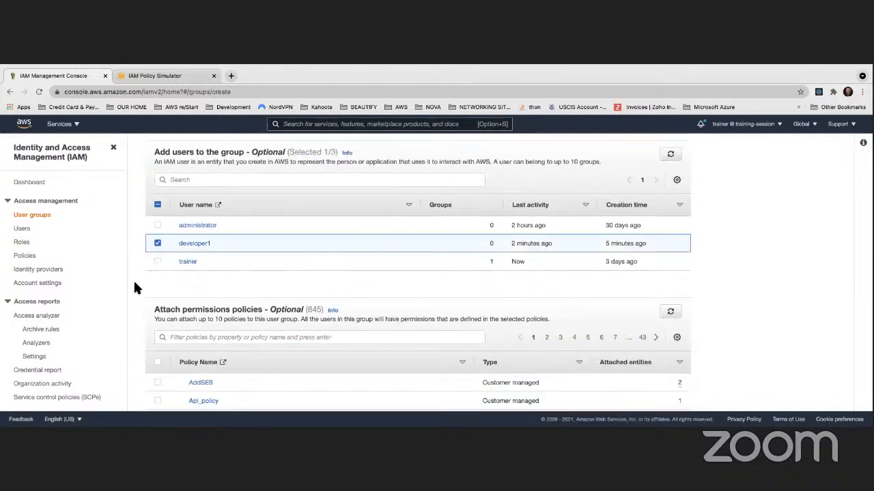
scroll(134, 289, up, 2)
scroll(134, 288, up, 1)
scroll(134, 289, down, 2)
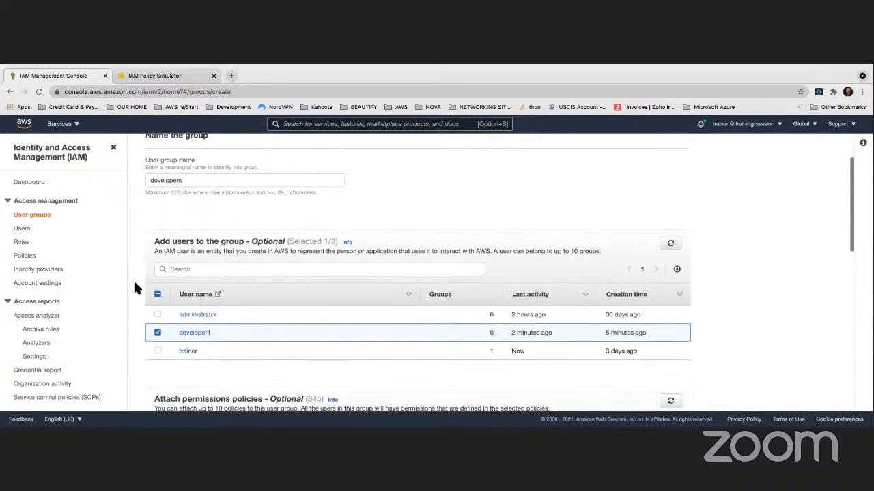
scroll(134, 289, up, 1)
scroll(134, 289, down, 3)
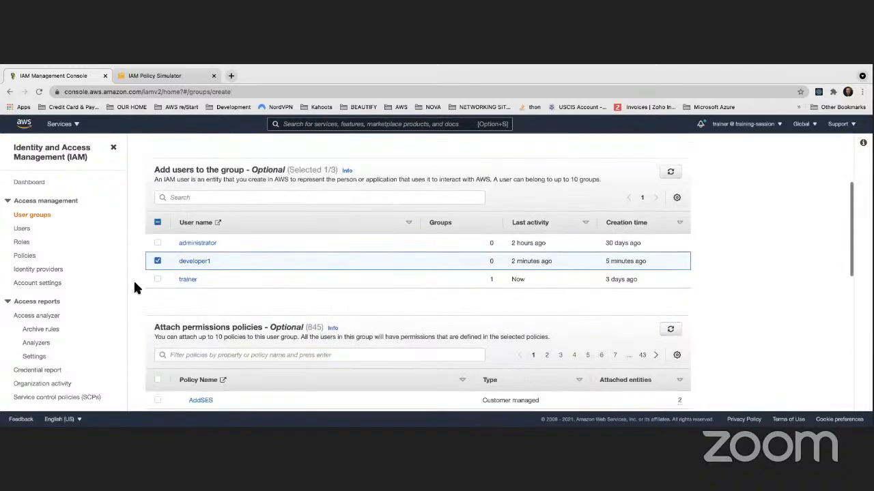
scroll(135, 287, down, 2)
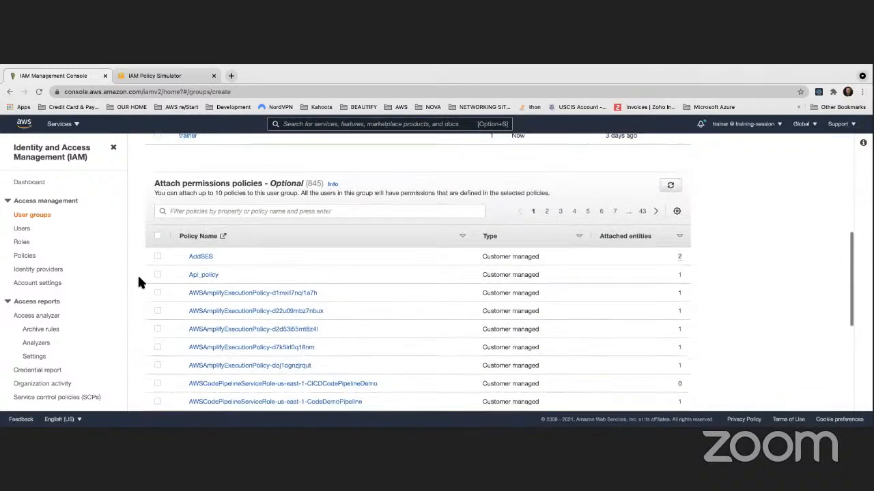
click(198, 210)
Filter the policies for CodeCommit and select AWSCodeCommitFullAccess
text(codecommit)
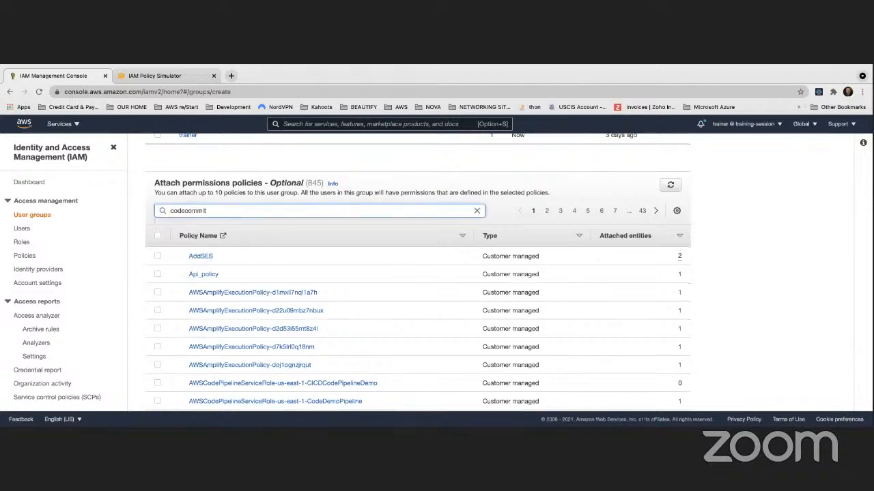
key(Return)
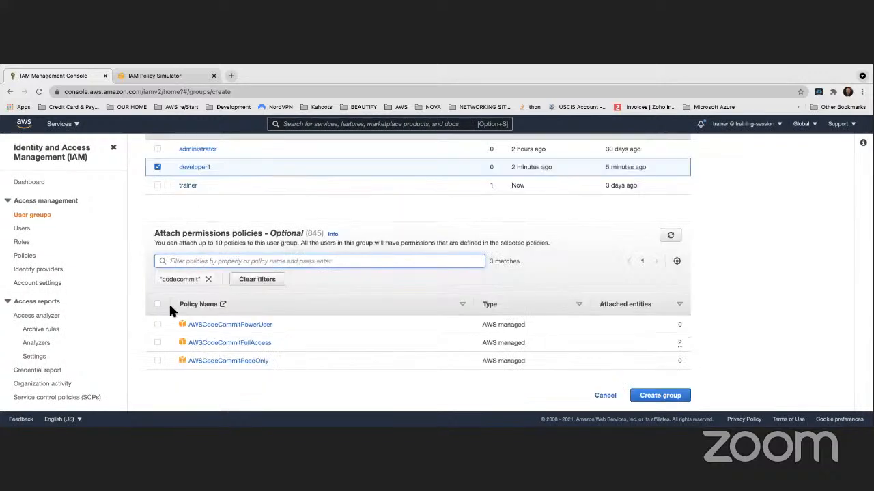
click(157, 343)
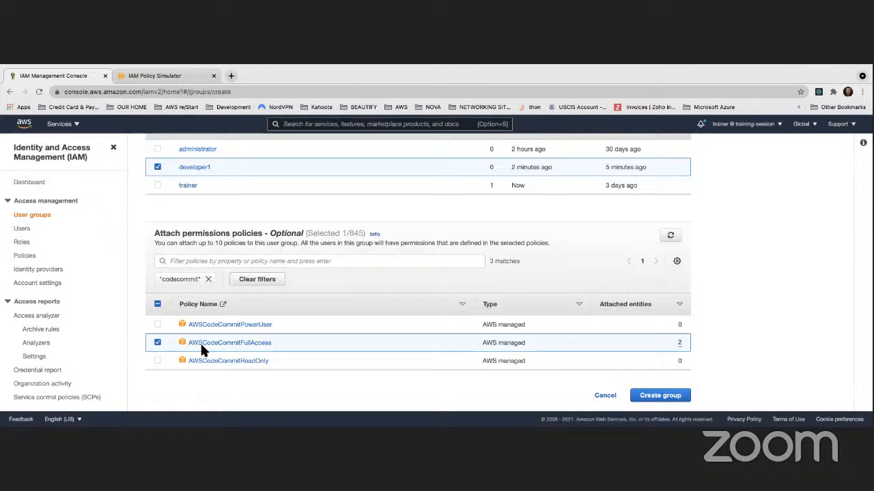
Switch the filter to CodeDeploy policies and select AWSCodeDeployFullAccess
click(225, 262)
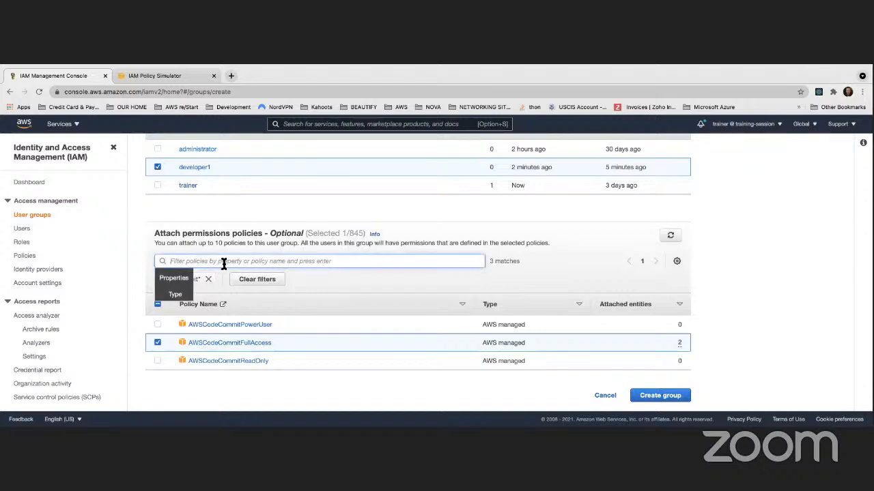
text(code)
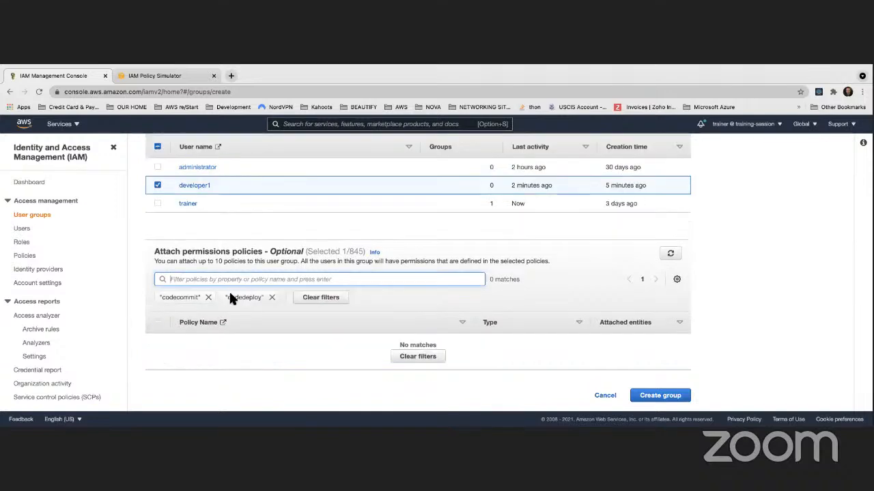
click(208, 298)
scroll(273, 338, down, 2)
scroll(271, 337, down, 2)
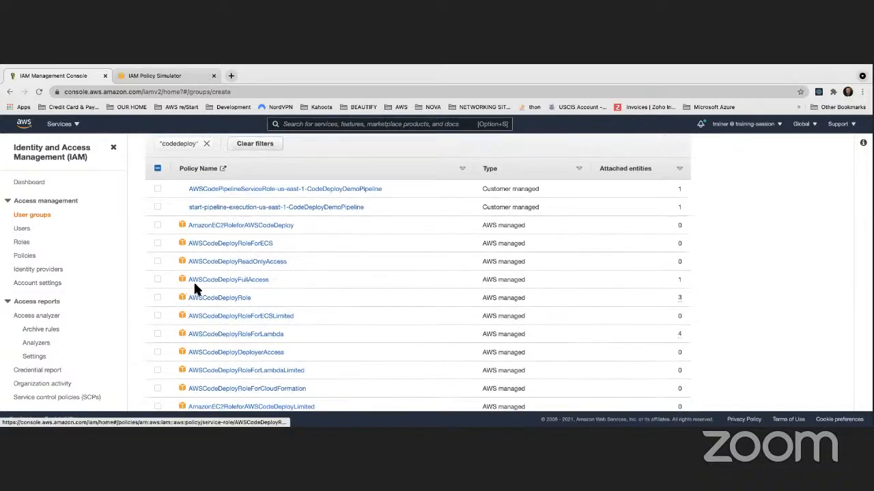
scroll(192, 280, down, 1)
click(157, 252)
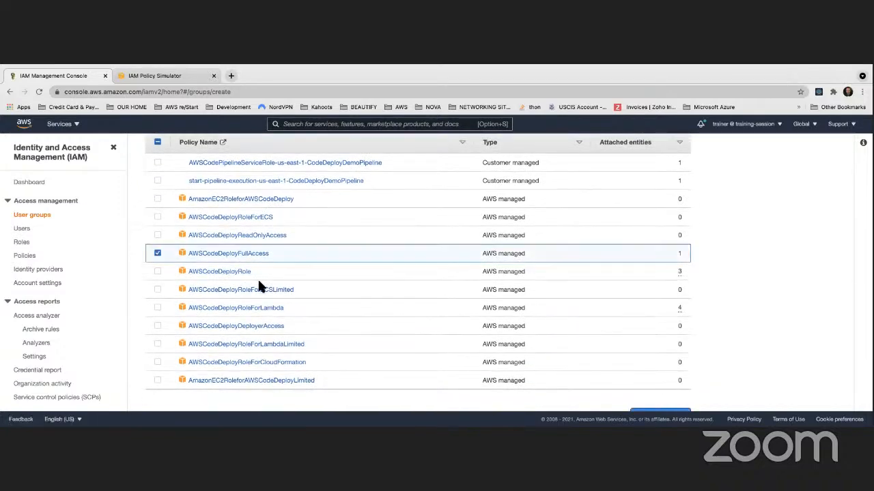
scroll(259, 287, up, 4)
Replace the codedeploy filter with 'codebuild' and browse the matching policies
click(202, 260)
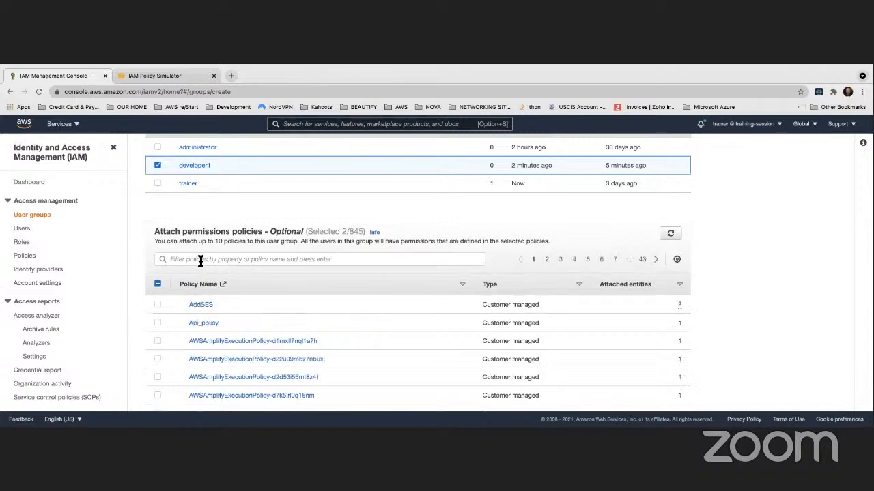
click(244, 262)
text(code)
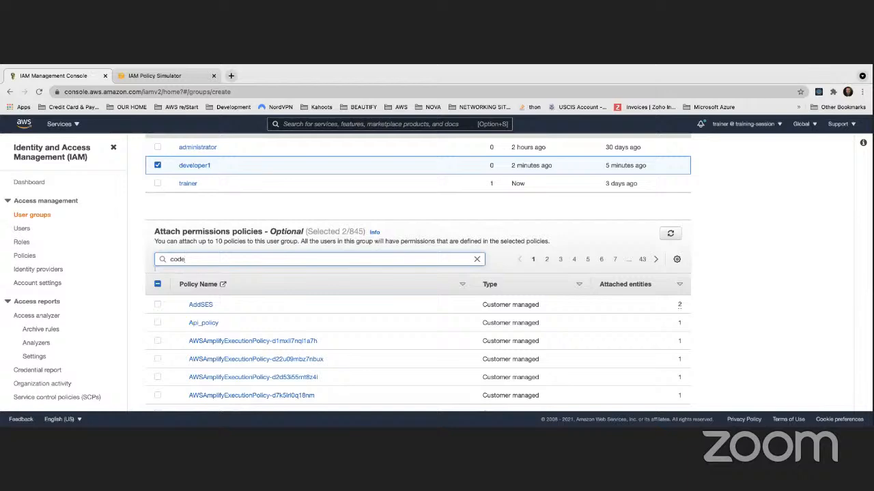
text(build)
key(Return)
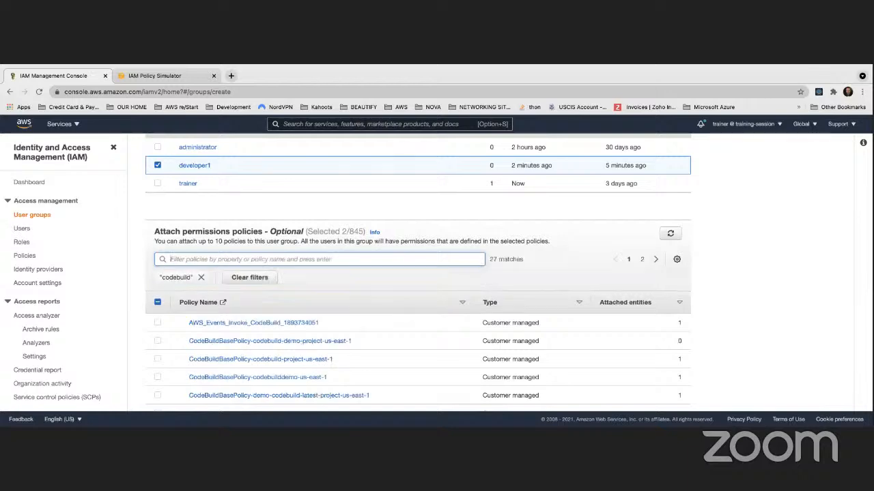
scroll(250, 311, down, 4)
scroll(251, 311, down, 5)
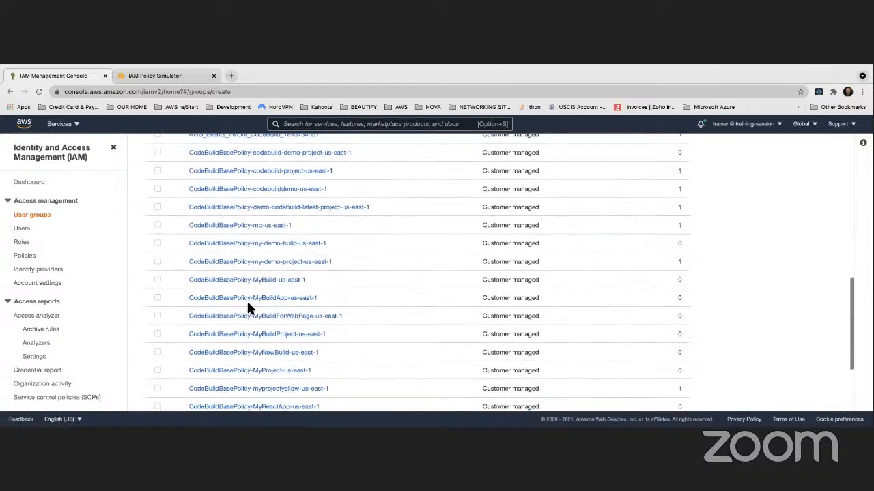
scroll(249, 308, up, 8)
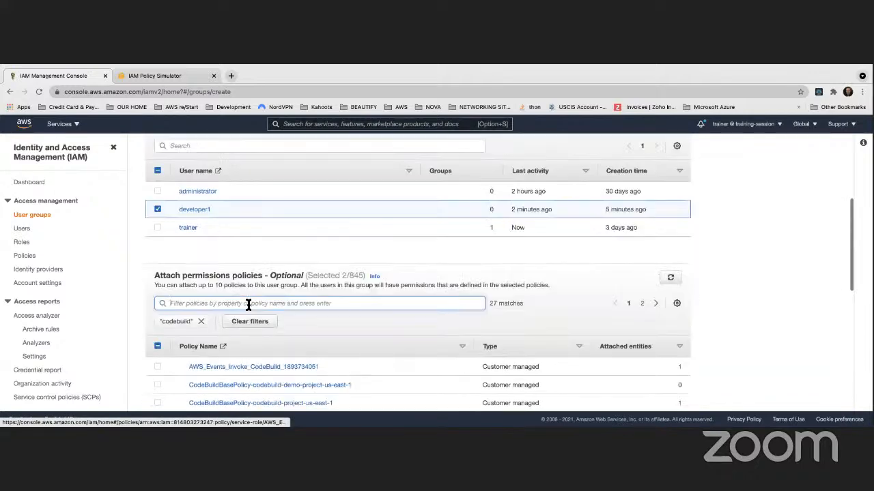
scroll(250, 308, down, 6)
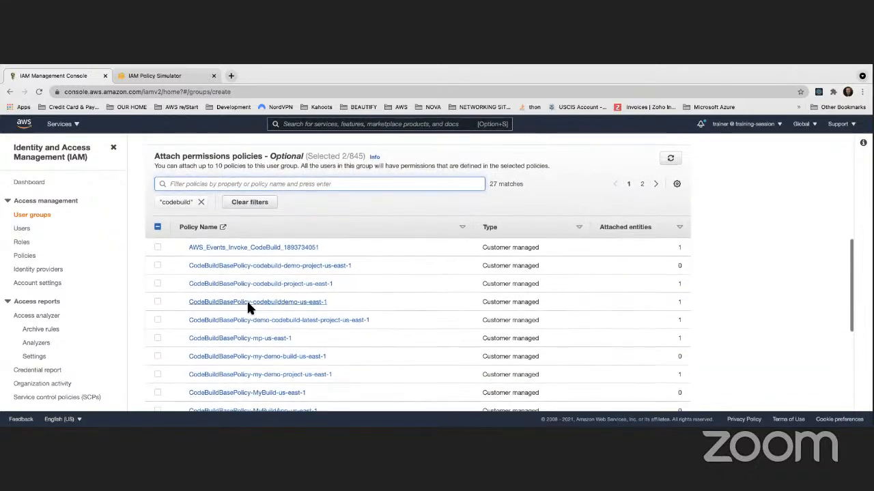
scroll(240, 314, down, 3)
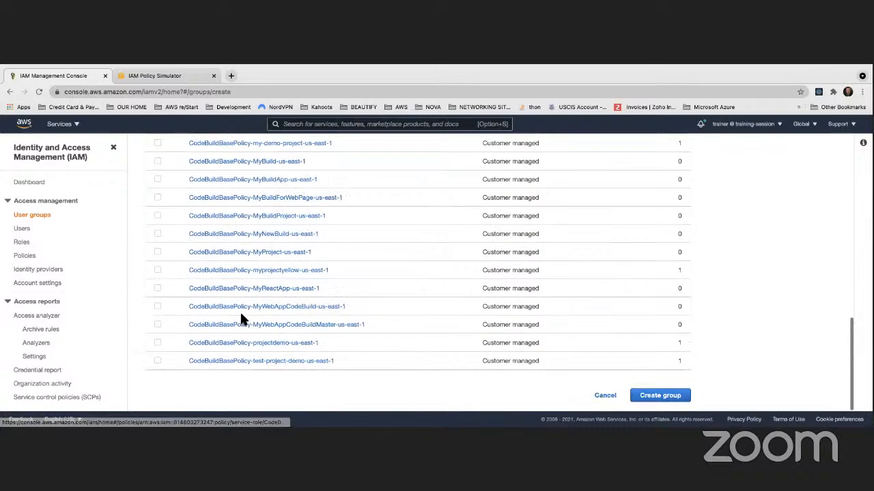
scroll(521, 368, up, 3)
scroll(321, 338, up, 5)
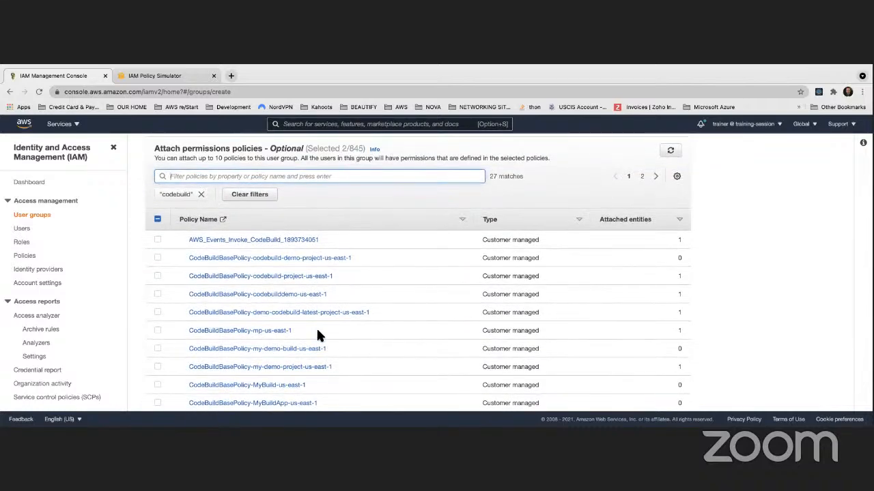
scroll(318, 335, down, 3)
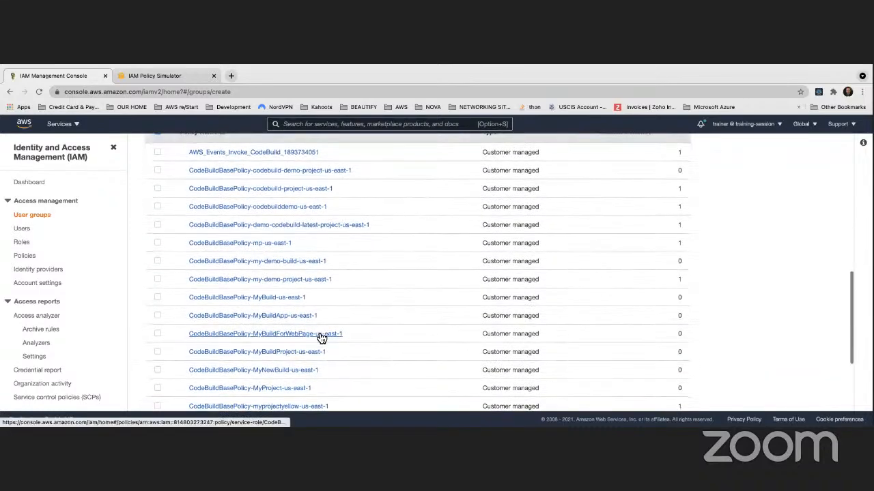
scroll(318, 335, down, 3)
scroll(318, 335, down, 1)
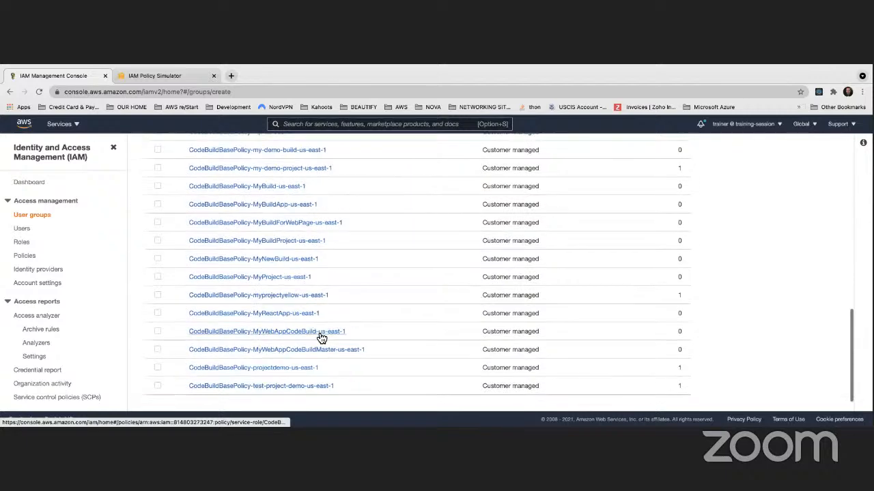
scroll(320, 336, up, 10)
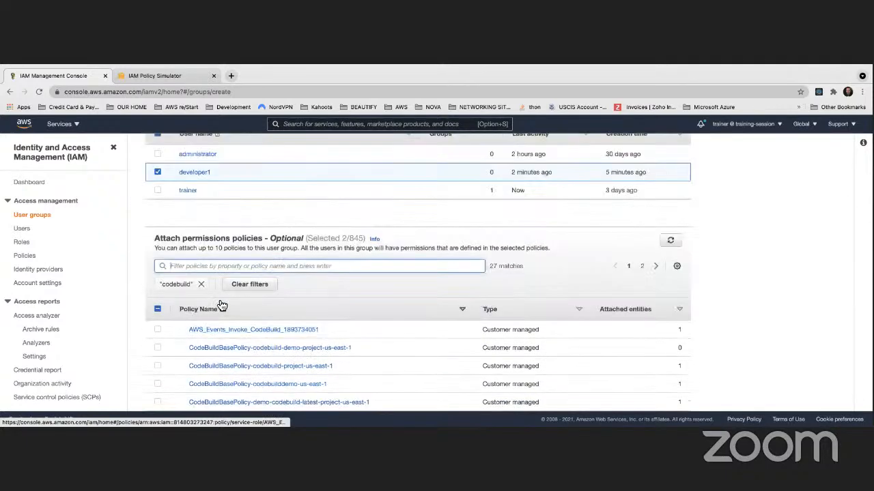
Swap the codebuild filter for 'code' and look through the 101 matching policies
click(204, 286)
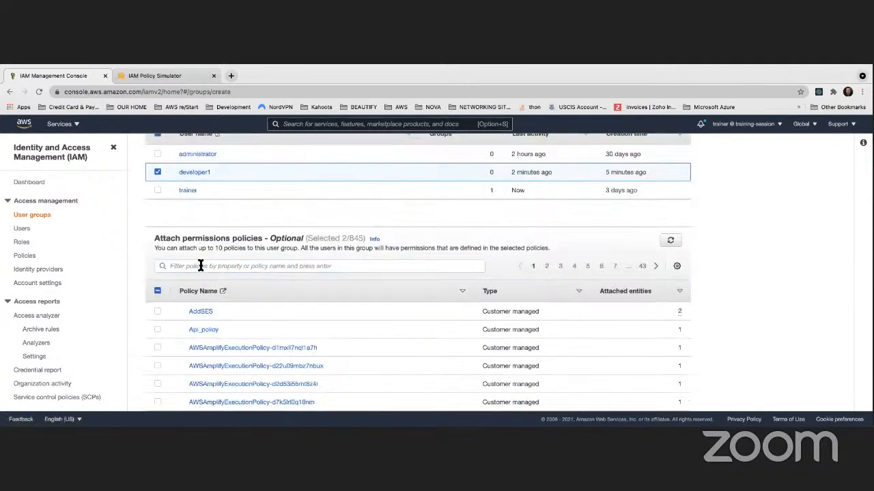
click(199, 266)
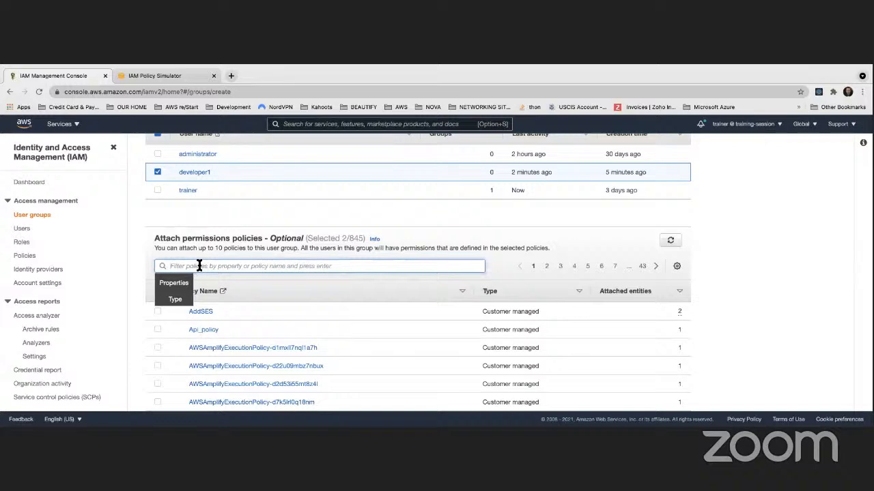
text(code)
key(Return)
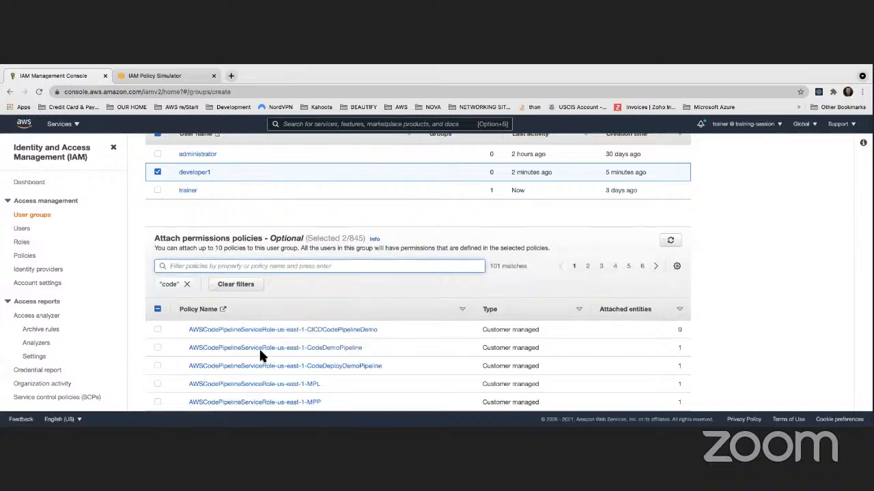
scroll(257, 347, down, 5)
scroll(257, 347, down, 5)
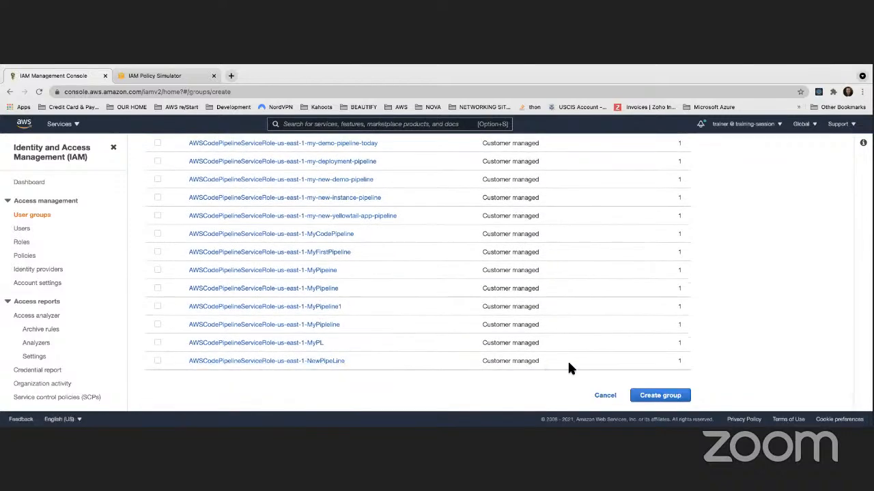
scroll(567, 360, up, 15)
scroll(559, 358, down, 2)
click(643, 266)
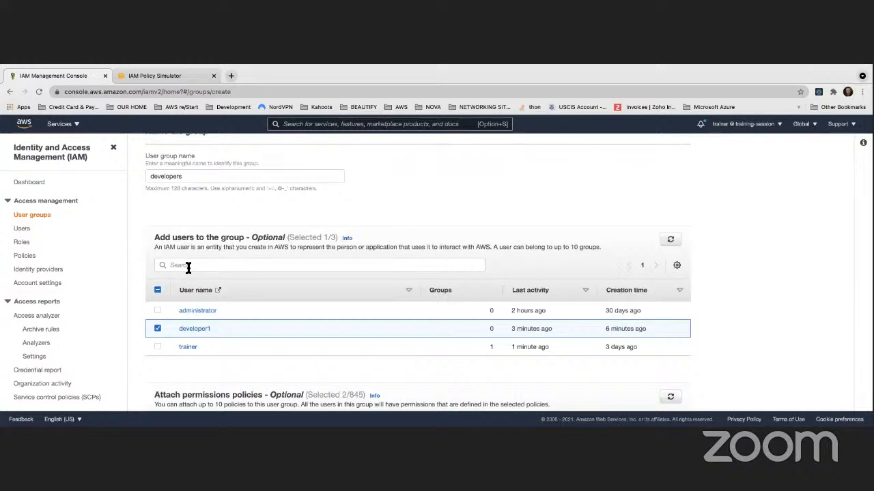
scroll(188, 268, down, 5)
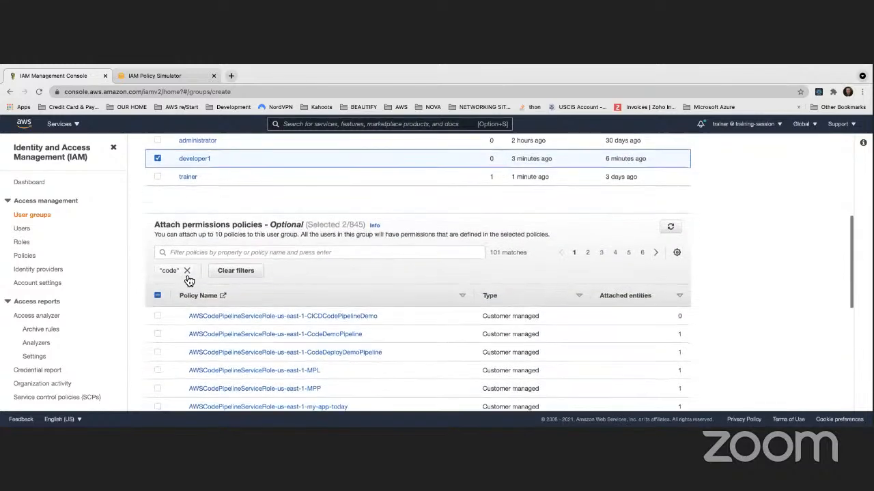
Filter policies by 'awscodebuild' and tick AWSCodeBuildDeveloperAccess, making 3 of 845 selected
click(187, 271)
click(189, 252)
text(a2scscodebuild)
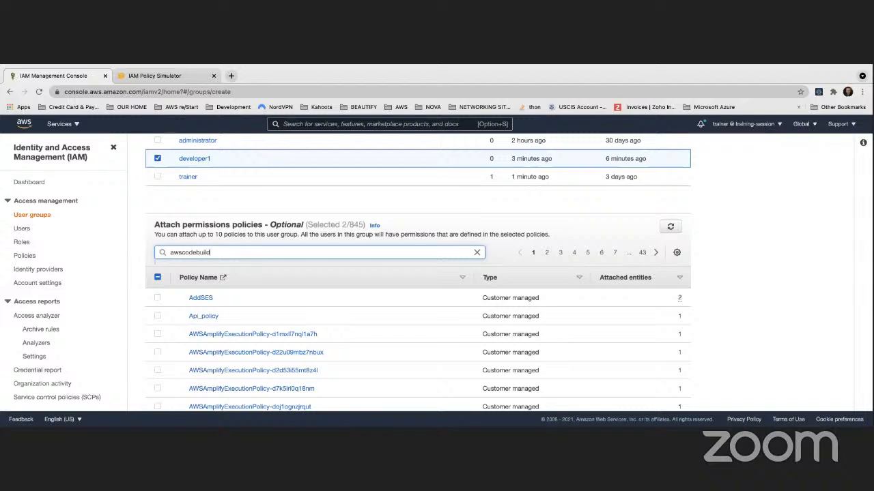
key(Return)
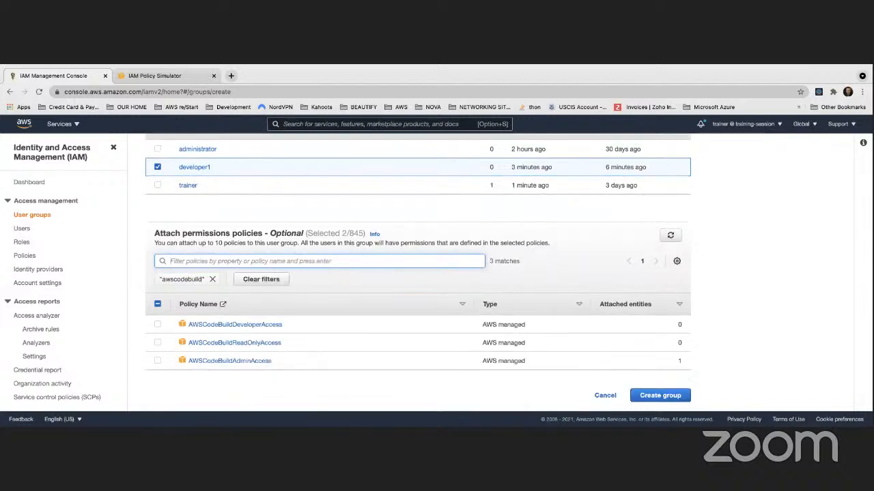
click(157, 325)
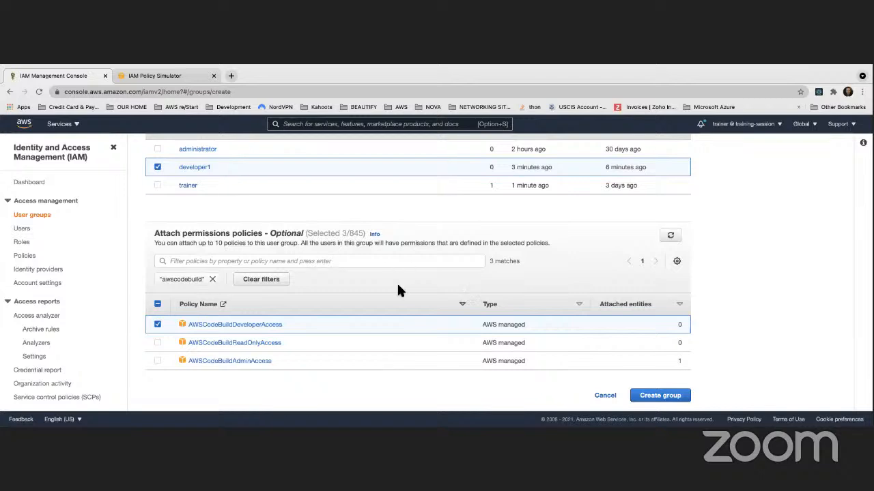
scroll(539, 355, up, 2)
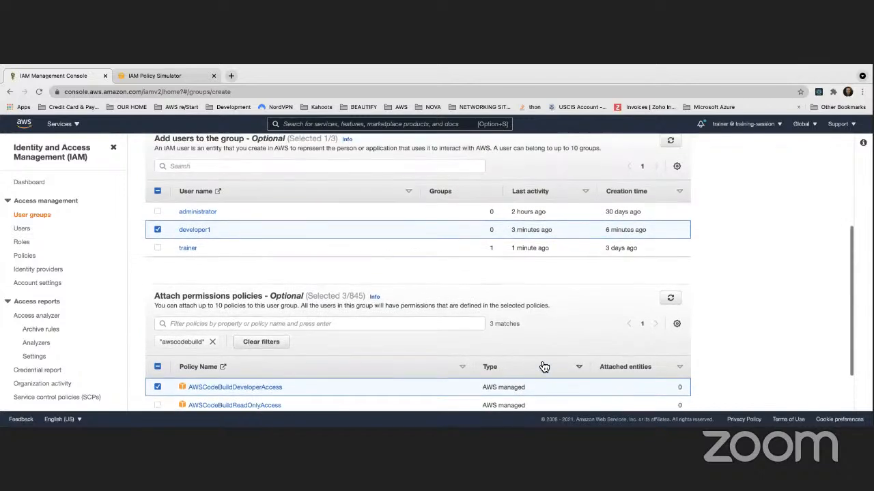
scroll(539, 359, down, 2)
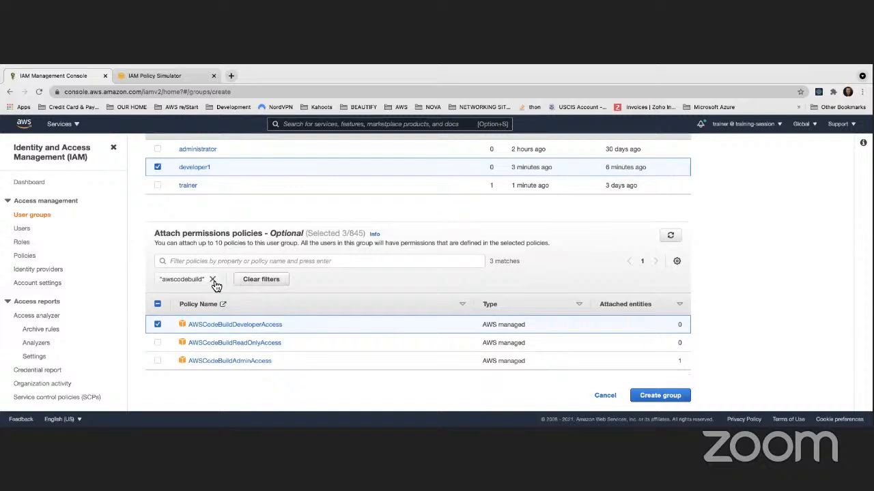
Filter the policies by 'awscodepipeline', correcting the misspelled 'awscodepipelibe' search
click(213, 281)
click(216, 261)
text(awsc)
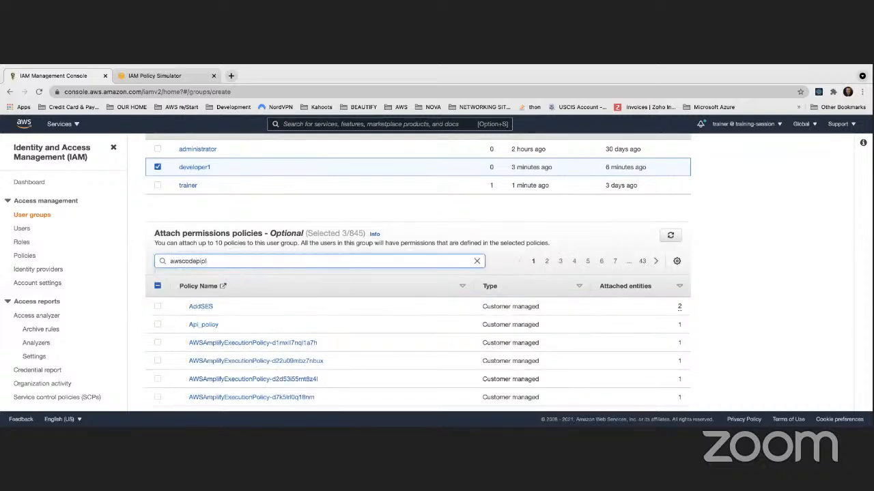
text(odepipelibe)
key(Return)
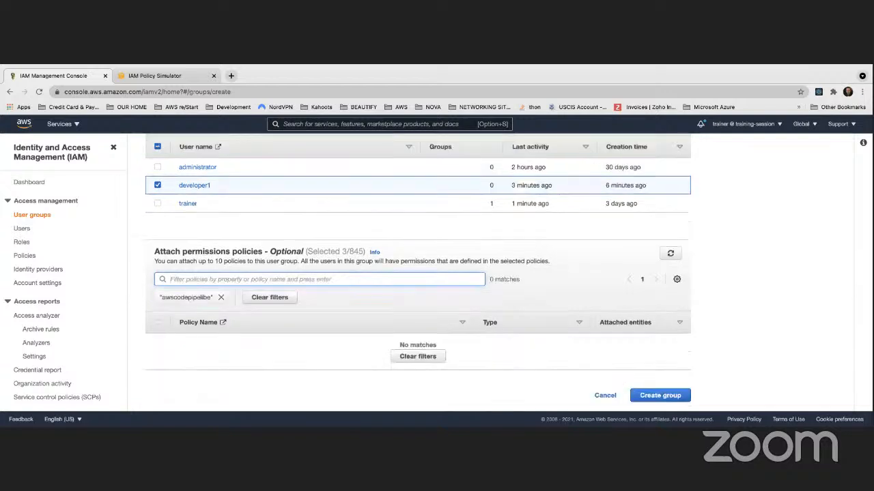
click(220, 298)
click(219, 281)
text(aws)
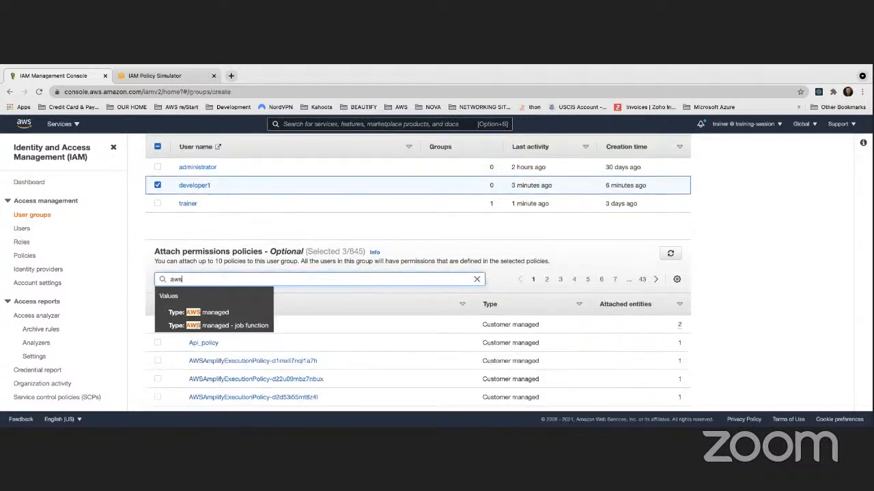
text(codepipelin)
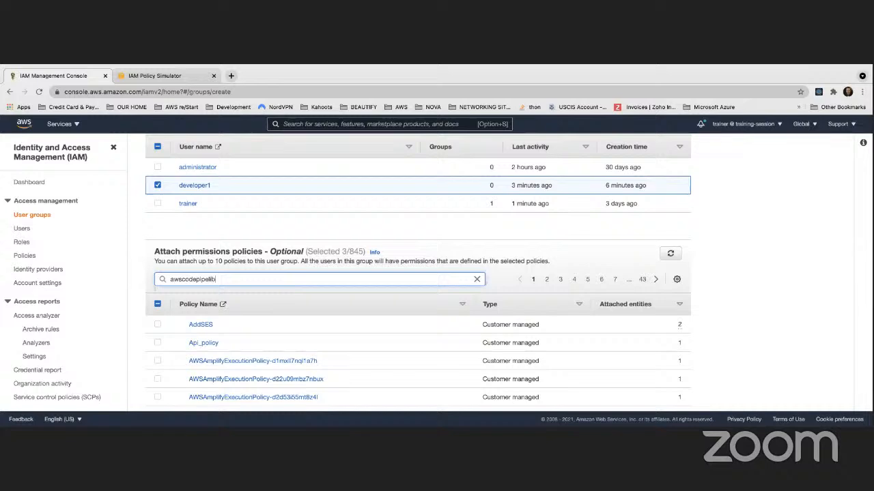
key(BackSpace)
key(BackSpace)
key(Return)
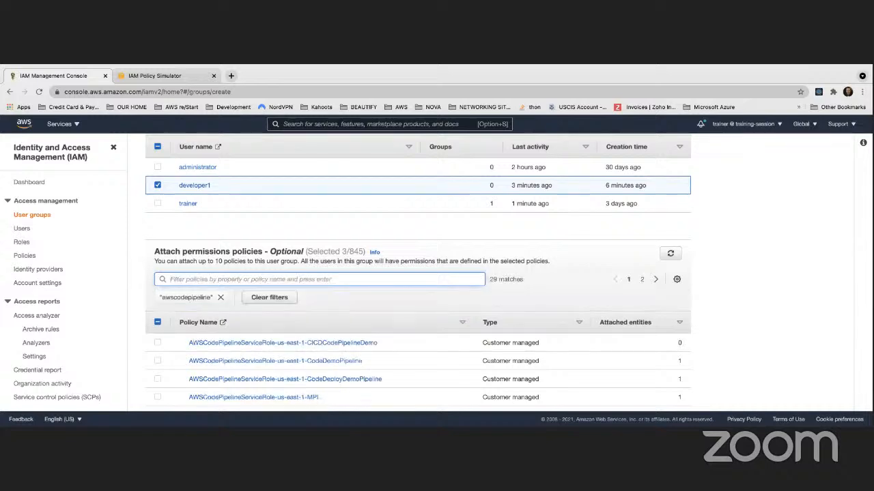
scroll(245, 309, down, 5)
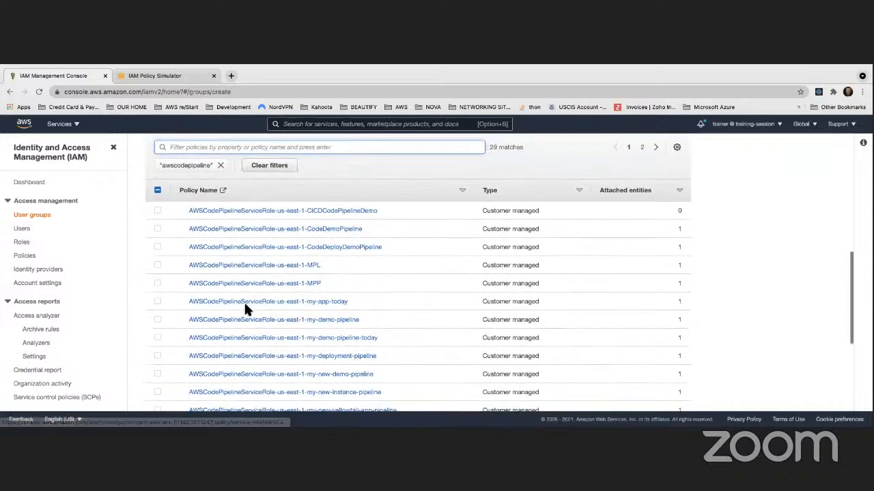
scroll(244, 306, down, 6)
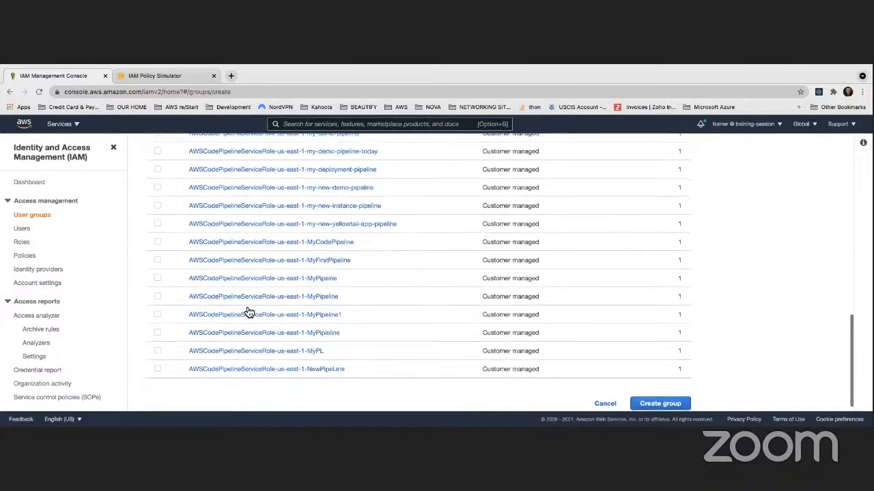
scroll(246, 309, up, 20)
scroll(247, 308, down, 6)
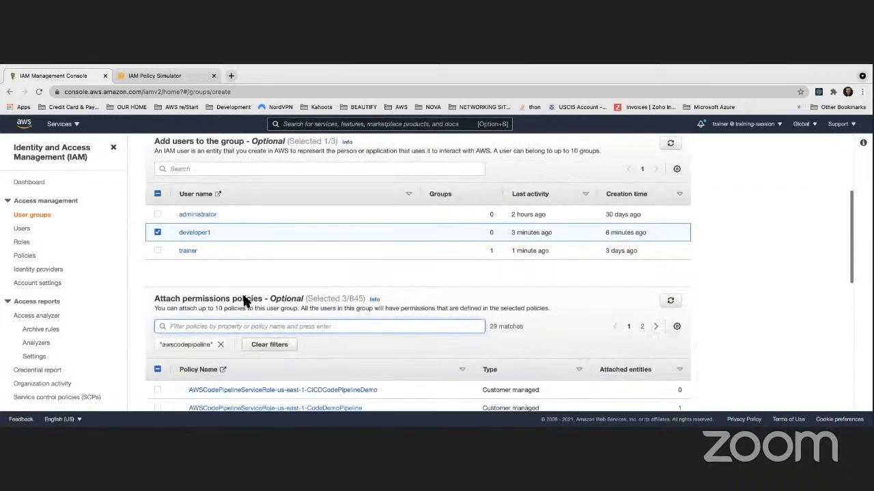
Change the policy filter to 'codepipeline' and scroll through the results
click(221, 345)
click(210, 328)
text(codepipeline)
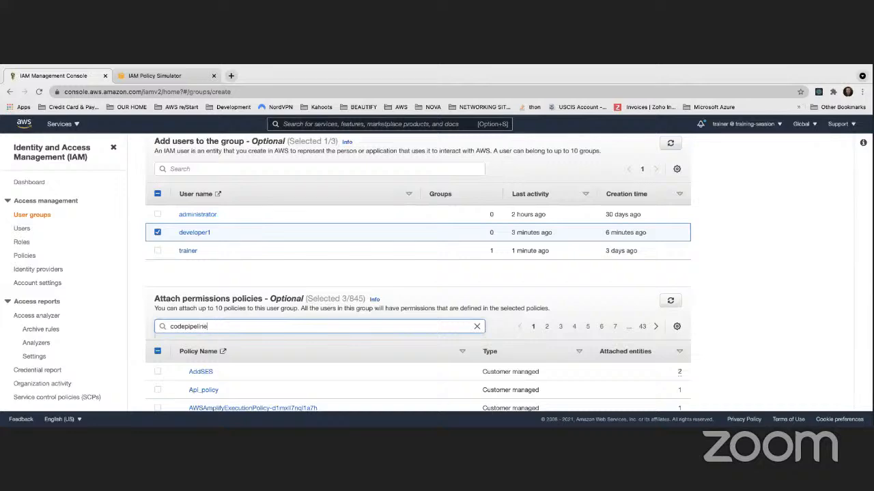
key(Return)
scroll(418, 273, down, 10)
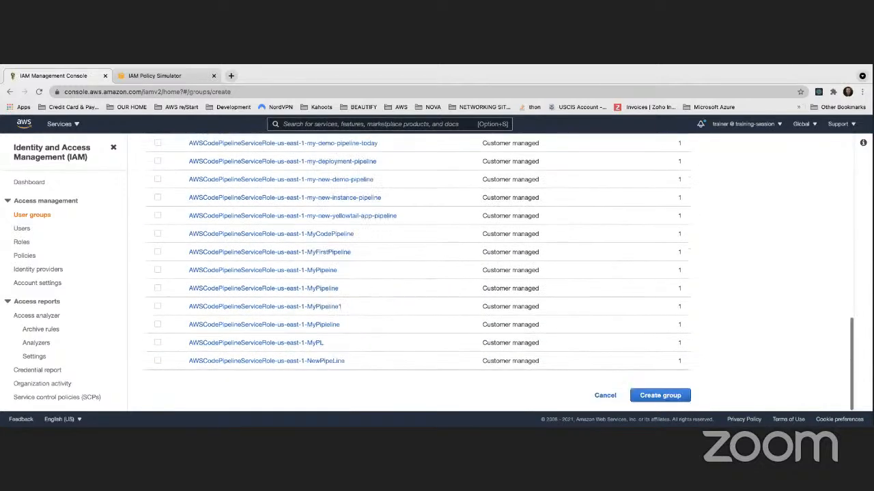
scroll(205, 322, up, 15)
scroll(205, 322, down, 3)
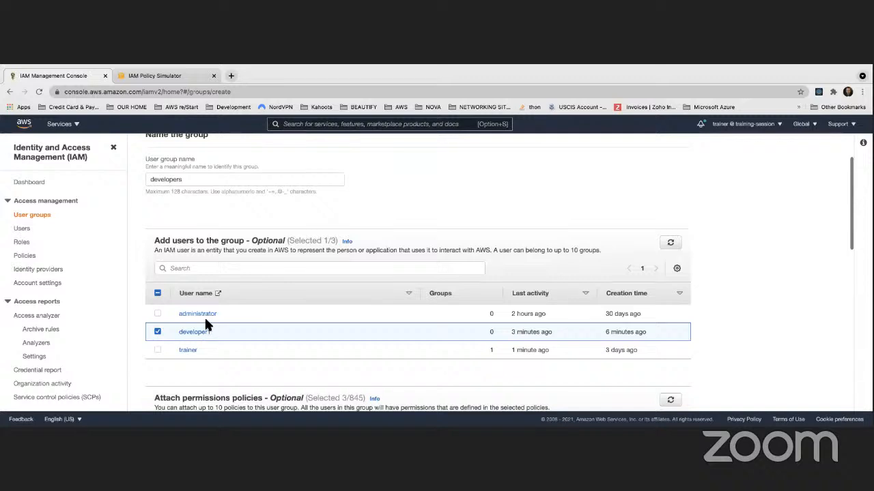
Search the group's user list for 'pipeline'
click(187, 269)
text(code)
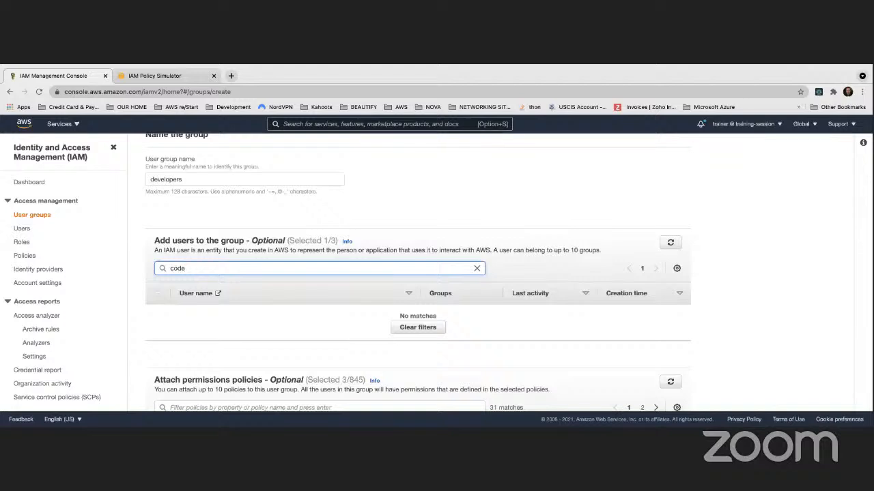
key(BackSpace)
key(BackSpace)
key(BackSpace)
text(popel)
key(BackSpace)
key(BackSpace)
key(BackSpace)
key(BackSpace)
text(i)
scroll(209, 270, down, 4)
scroll(206, 267, up, 2)
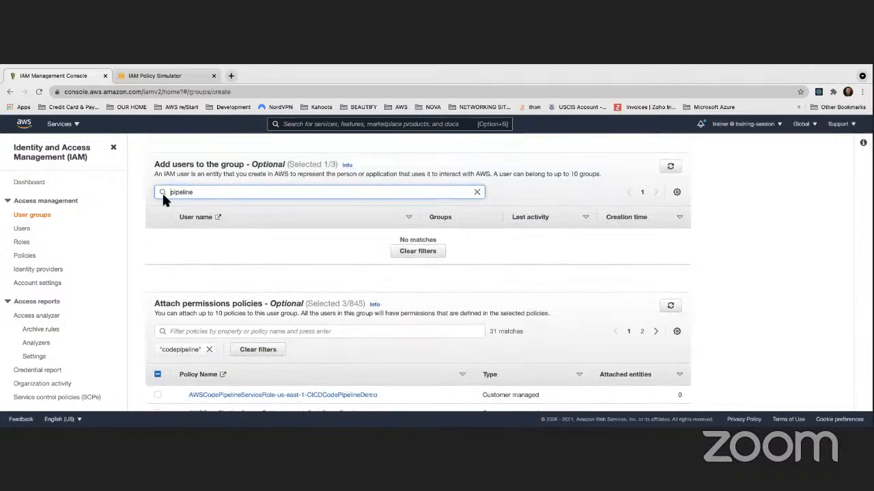
Delete the 'pipeline' text from the user search so all three users reappear
drag(192, 191, 166, 197)
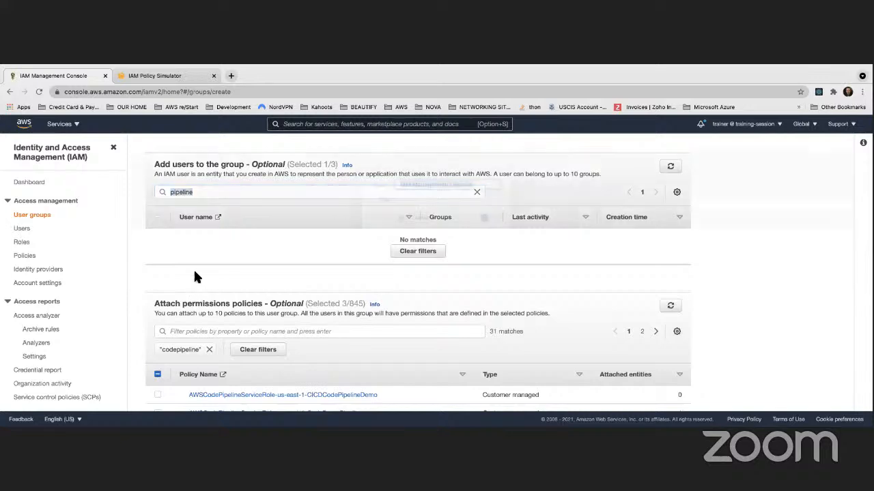
key(super+s)
key(Return)
click(179, 191)
drag(179, 192, 171, 191)
key(super+c)
key(BackSpace)
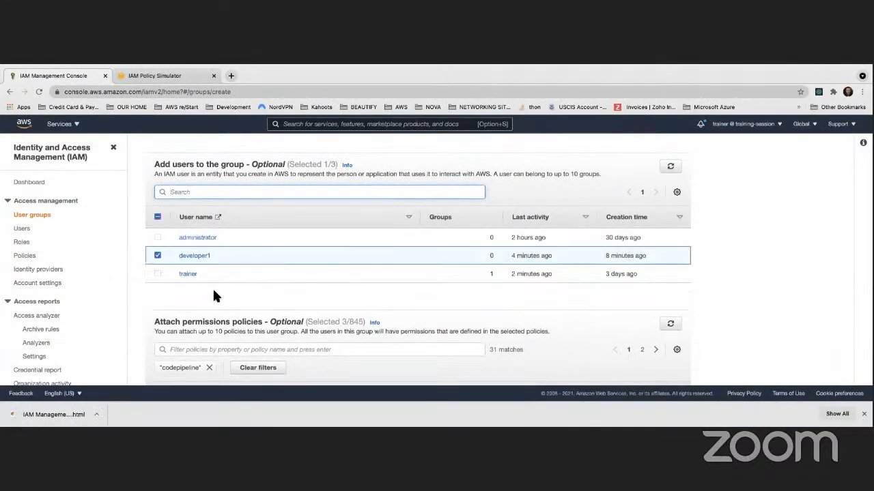
scroll(214, 291, down, 3)
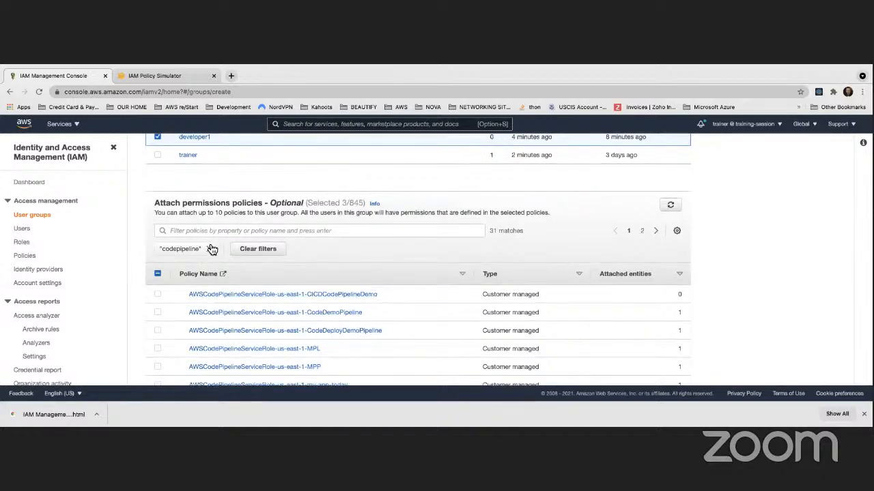
Replace the codepipeline filter with 'pipeline' and scan the first page of policies
click(211, 249)
click(204, 235)
key(super+v)
key(Return)
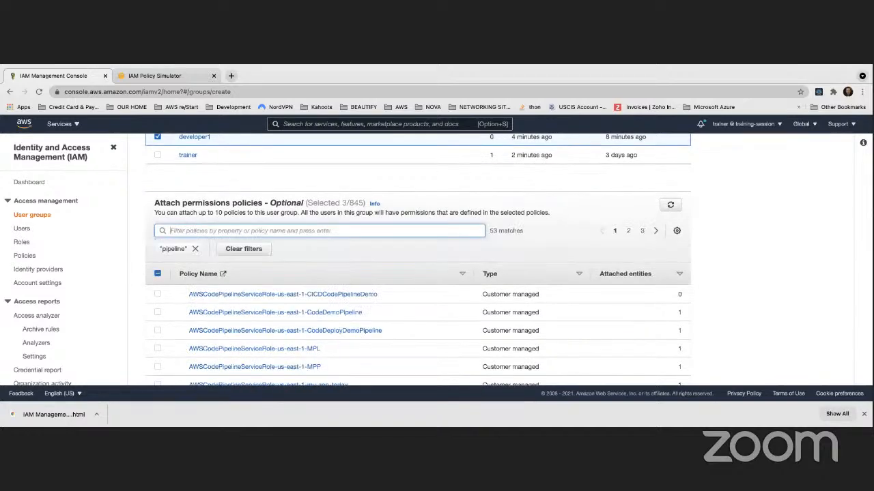
scroll(252, 347, down, 5)
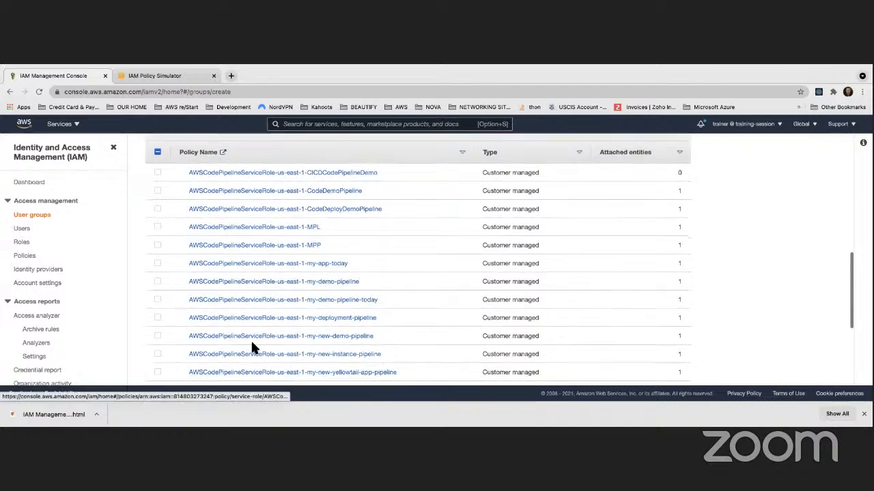
scroll(254, 348, down, 4)
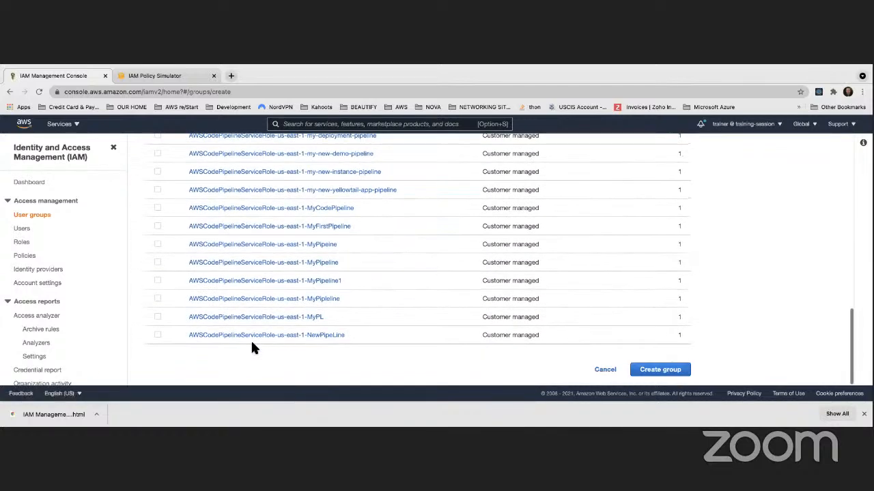
scroll(253, 348, up, 9)
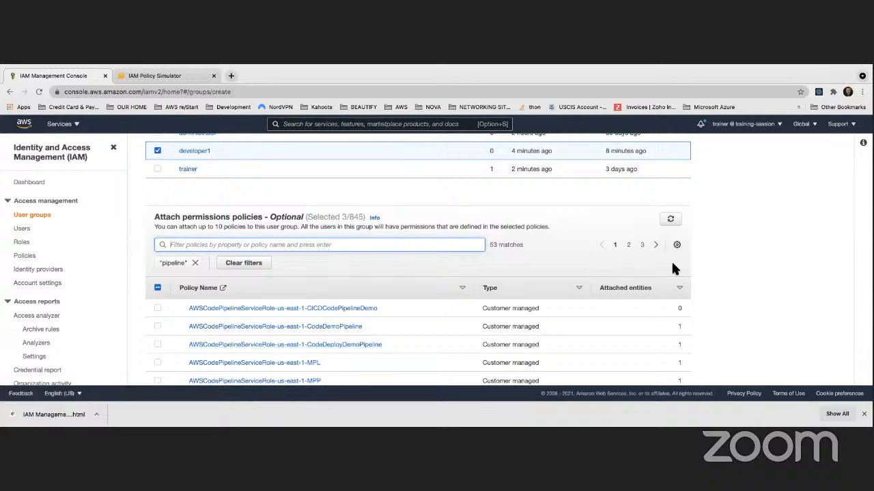
On the second results page, tick AWSCodePipelineFullAccess for the group
click(628, 245)
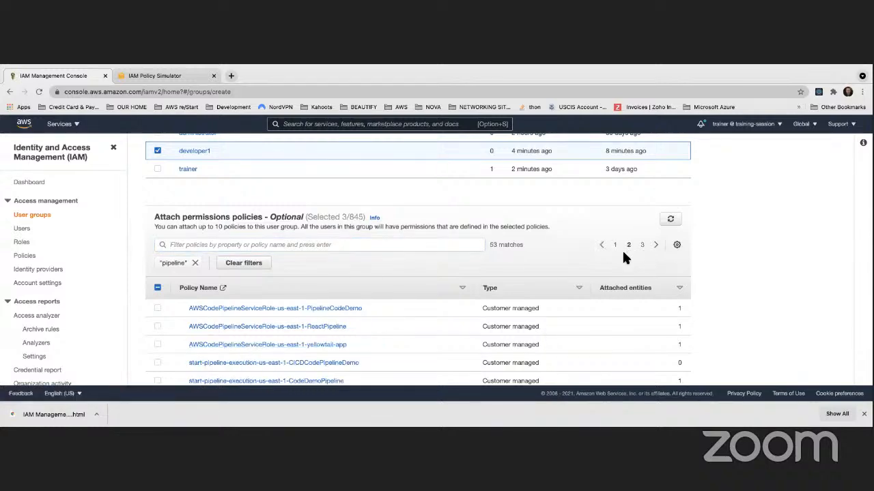
scroll(623, 257, down, 5)
scroll(628, 259, up, 10)
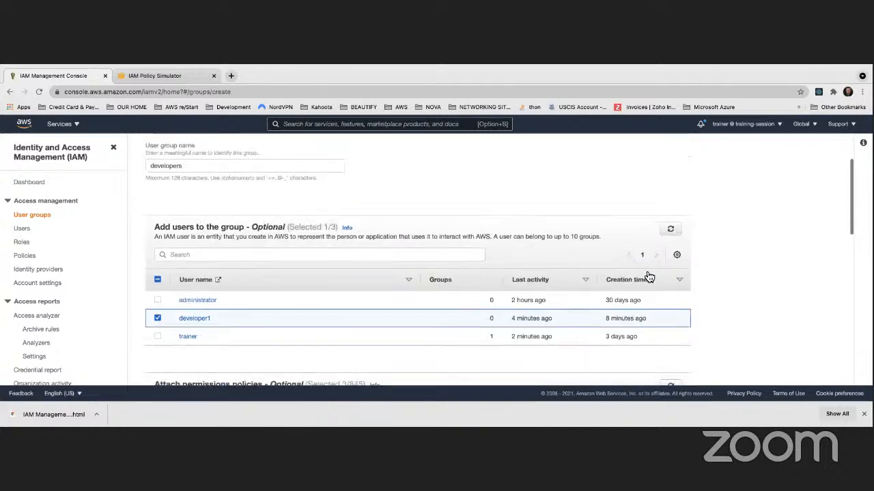
scroll(650, 264, down, 3)
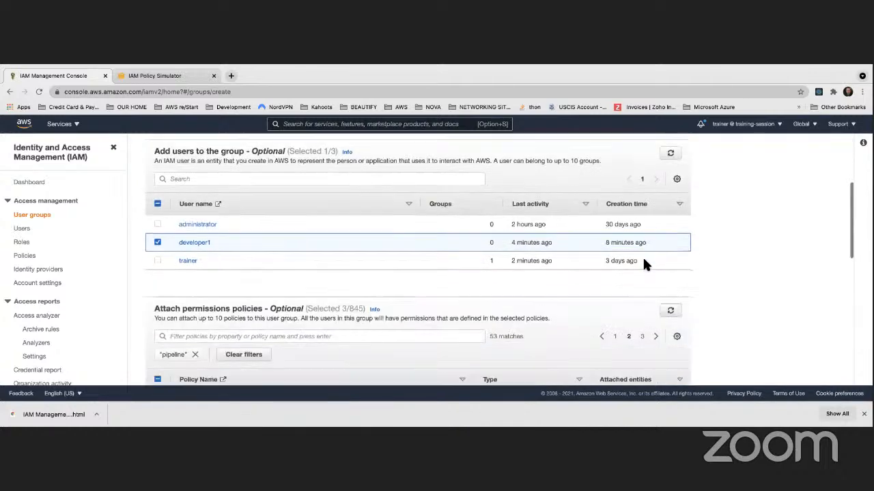
scroll(649, 295, down, 6)
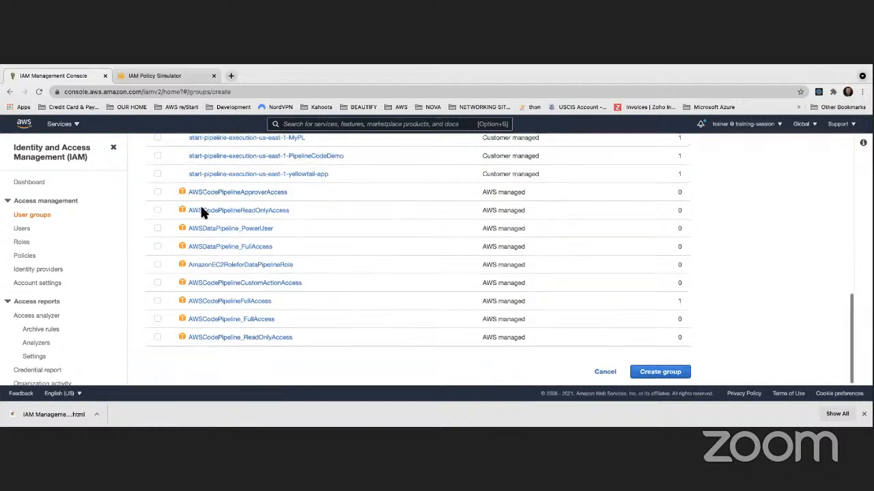
click(158, 303)
Create the developers group and view its four CodeCommit, CodeBuild, CodeDeploy and CodePipeline policies
click(658, 372)
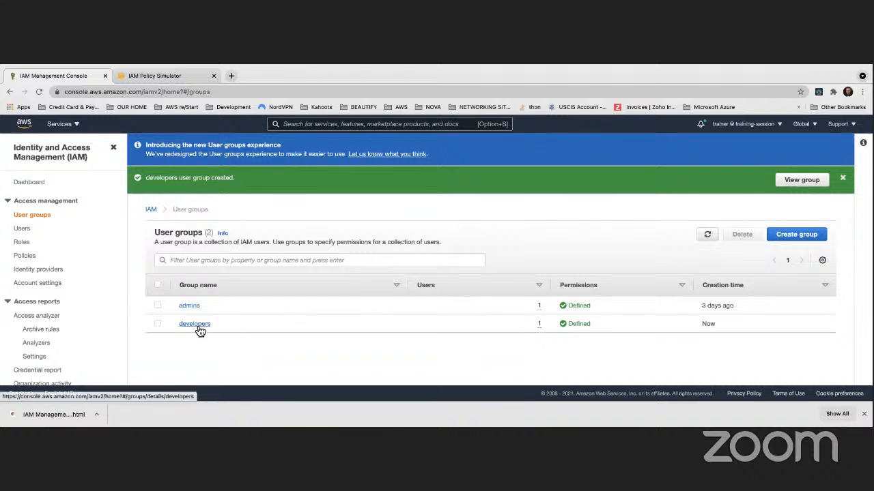
click(195, 325)
scroll(273, 341, down, 1)
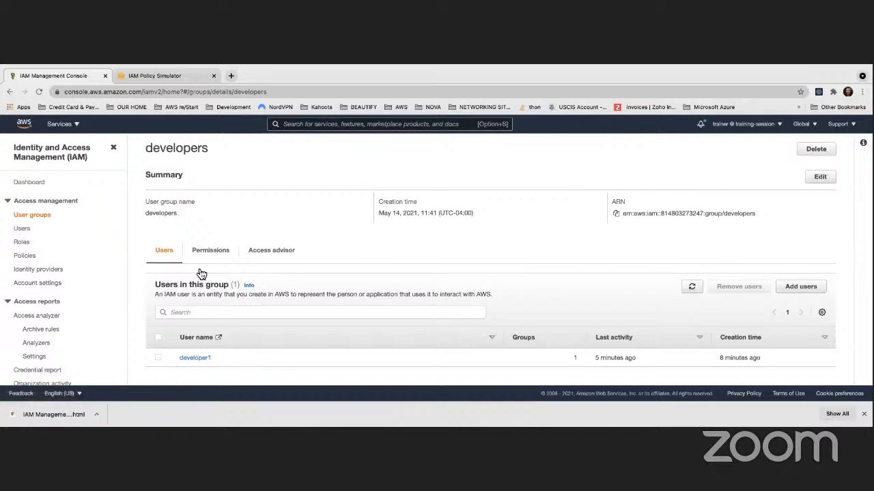
click(199, 247)
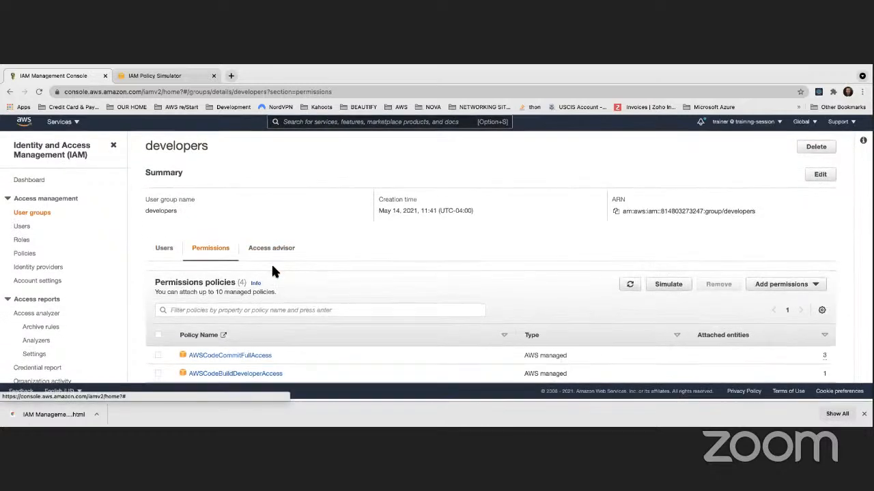
scroll(269, 271, down, 2)
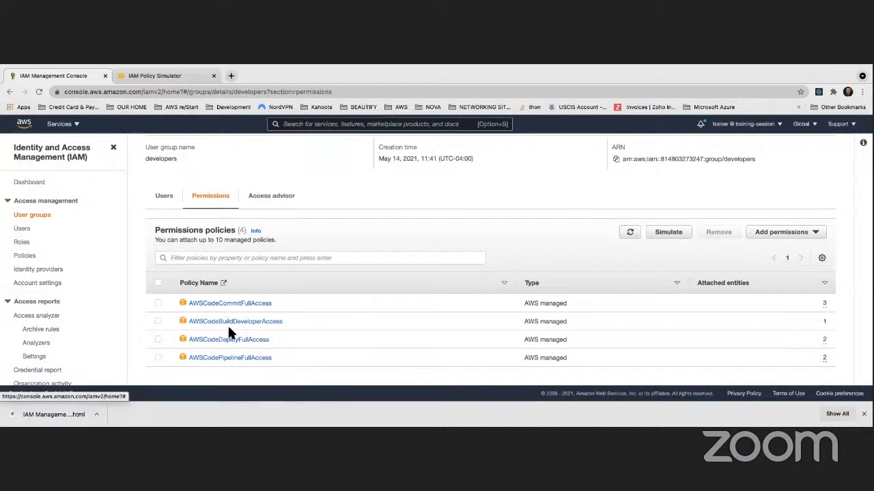
scroll(233, 309, up, 1)
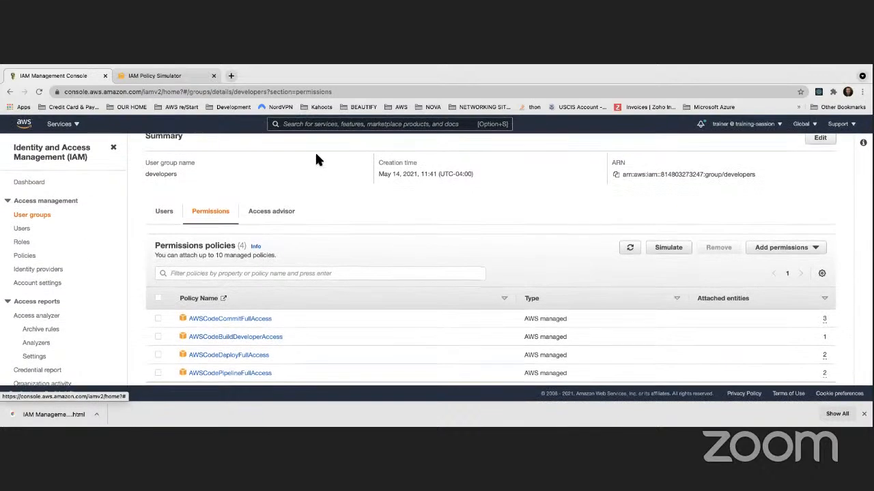
Reload the Policy Simulator for developer1, choose the CodeCommit service and select all its actions
click(181, 71)
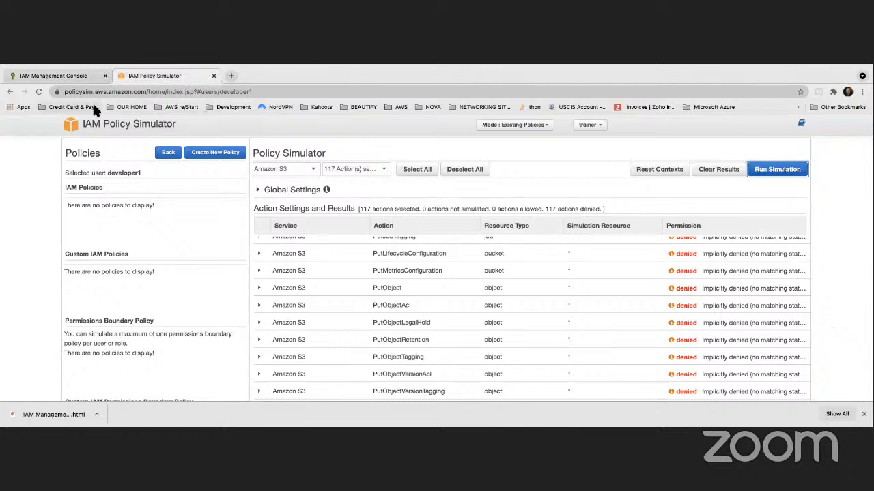
click(39, 92)
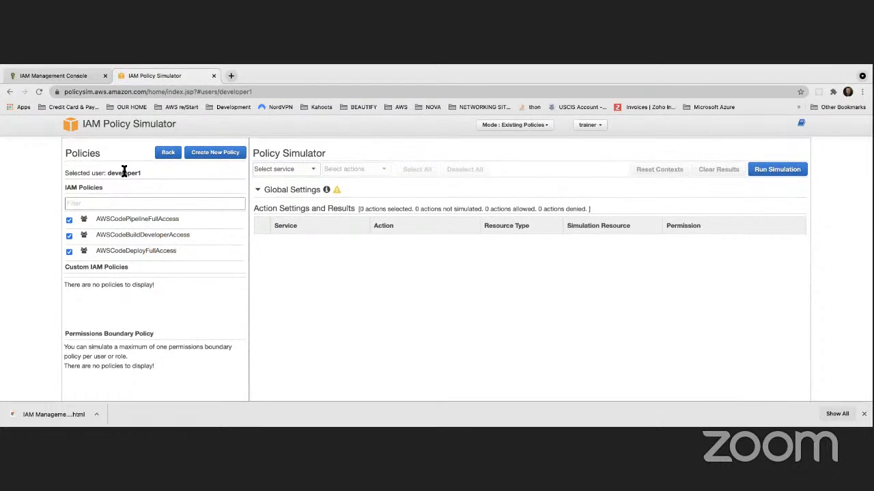
scroll(118, 247, down, 1)
scroll(118, 247, up, 1)
scroll(118, 247, down, 1)
scroll(118, 247, up, 1)
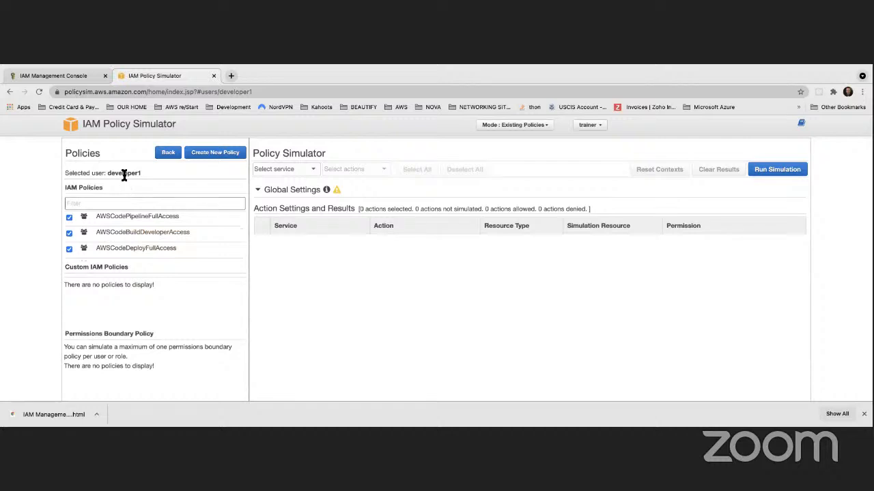
click(311, 171)
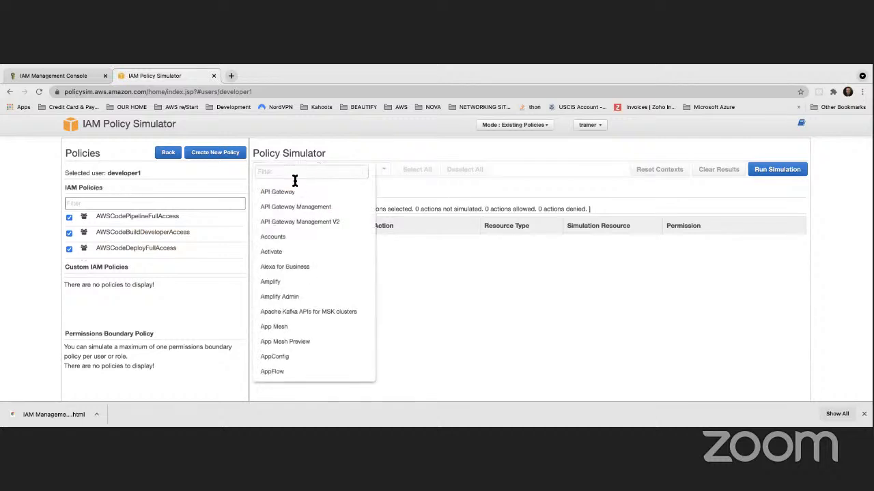
text(codecomi)
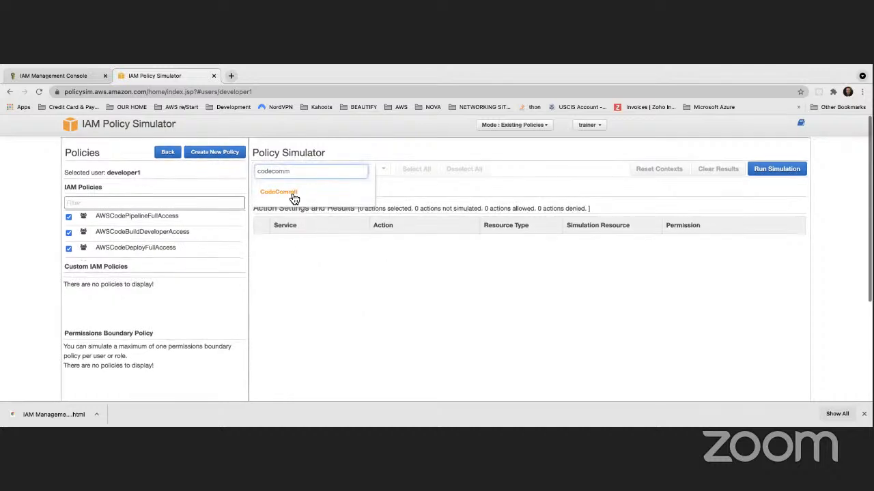
click(289, 192)
click(404, 175)
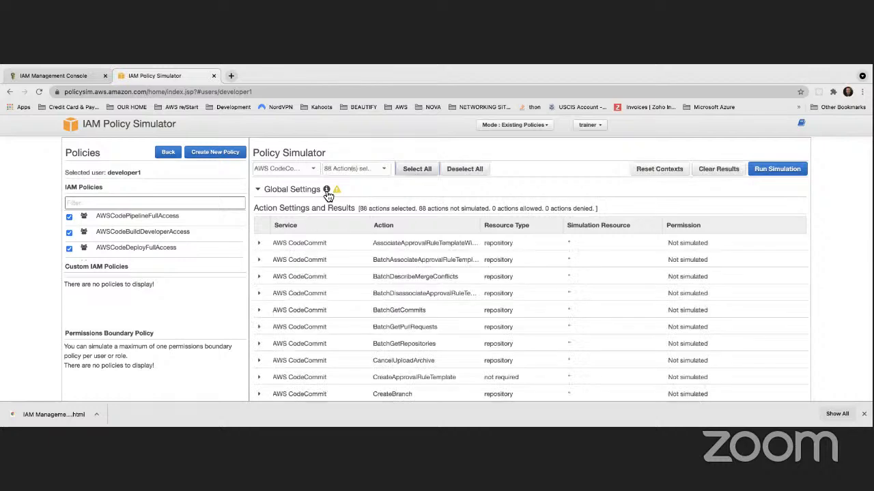
click(764, 170)
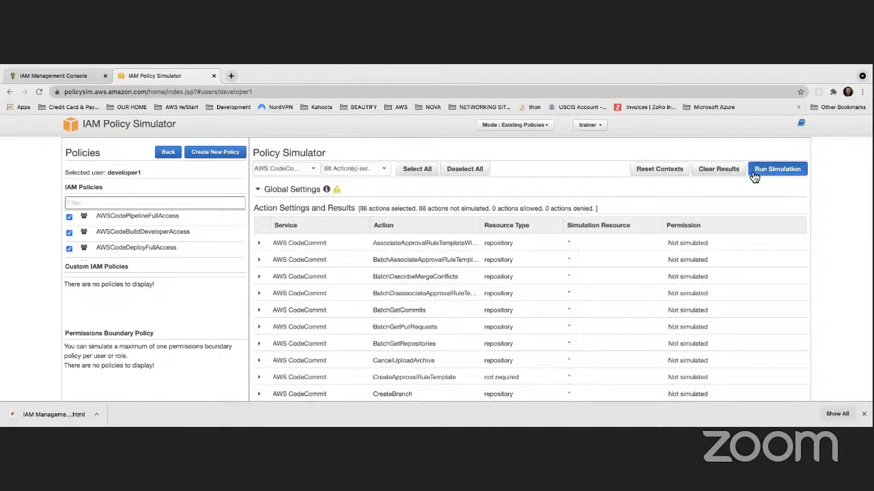
scroll(687, 249, down, 2)
scroll(688, 253, down, 15)
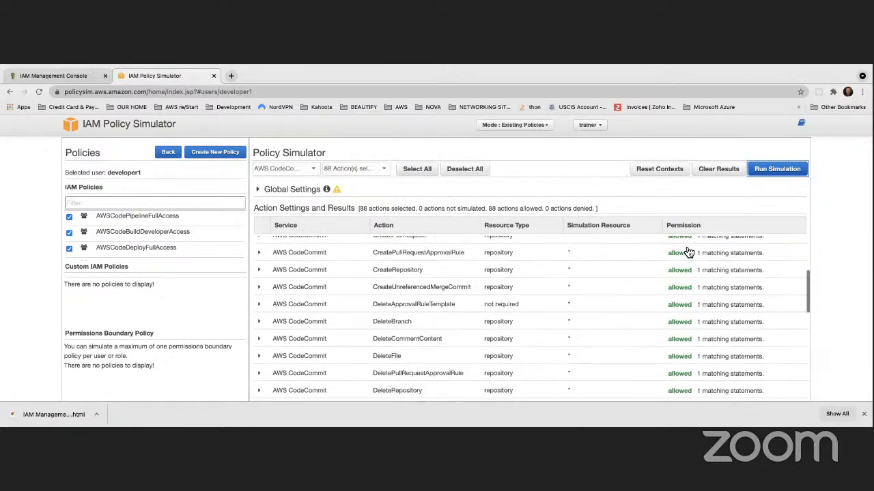
scroll(688, 252, down, 10)
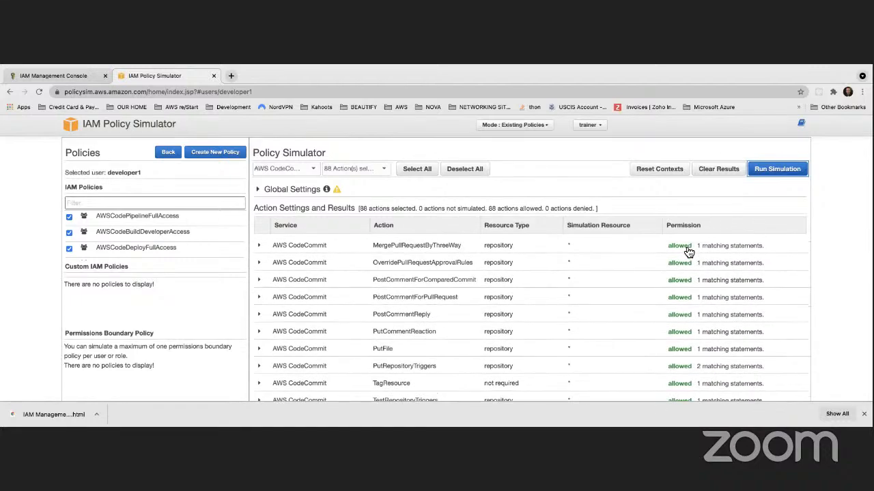
scroll(676, 251, down, 5)
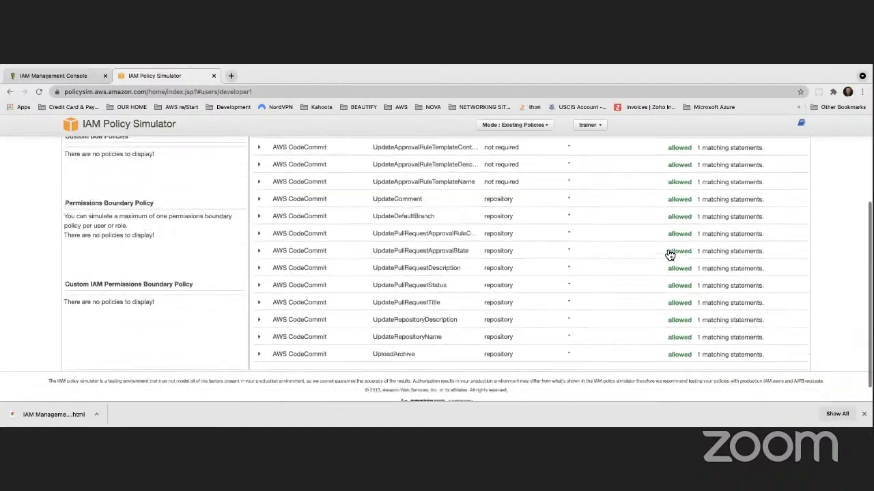
scroll(676, 250, up, 10)
scroll(518, 238, up, 10)
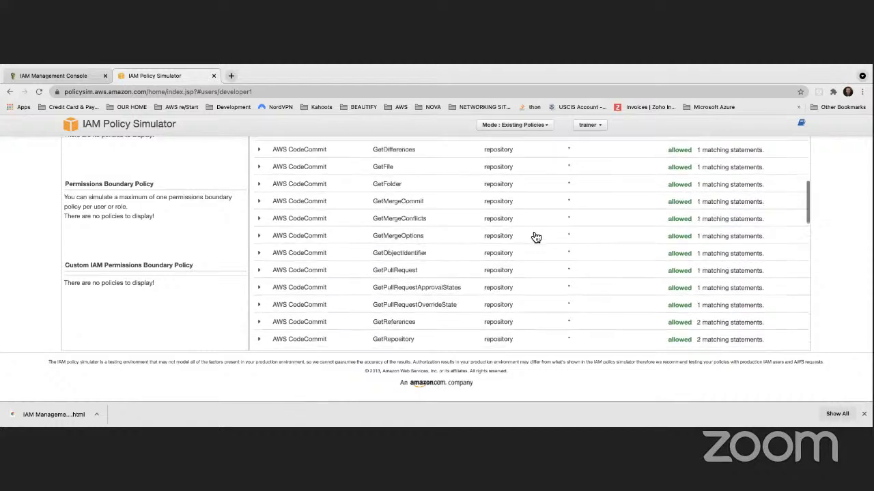
scroll(535, 237, up, 5)
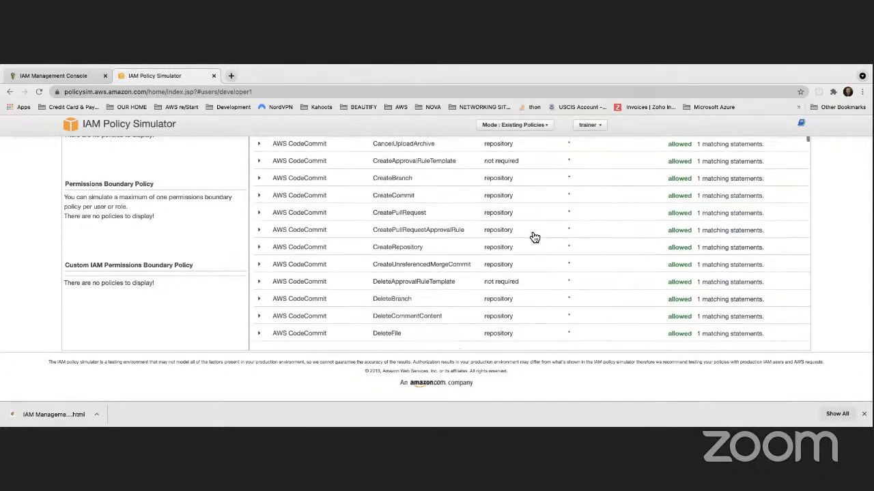
scroll(461, 220, up, 5)
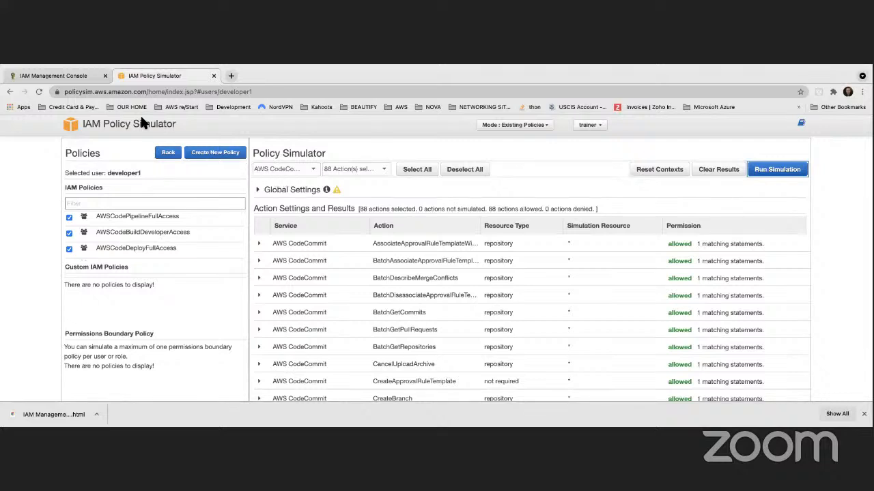
Google 'aws poweruseraccess', read 'What is AWS Poweruseraccess?', then return to the Policy Simulator
click(232, 75)
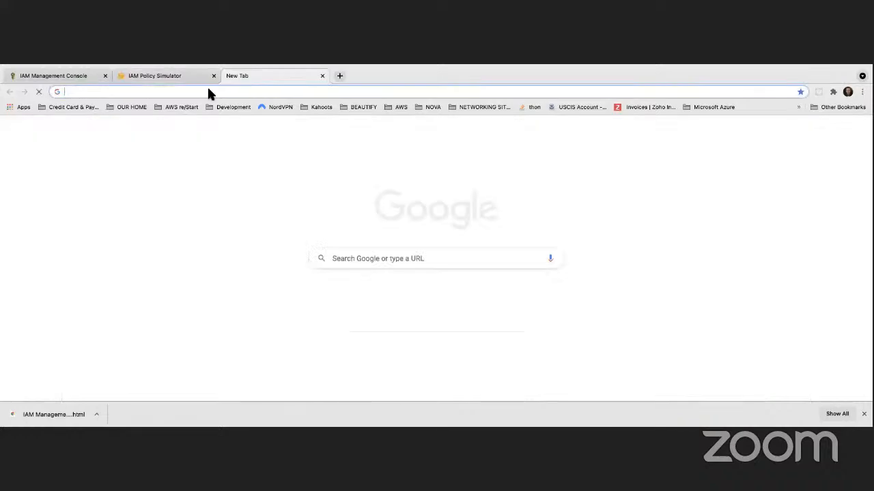
text(aws poweruser)
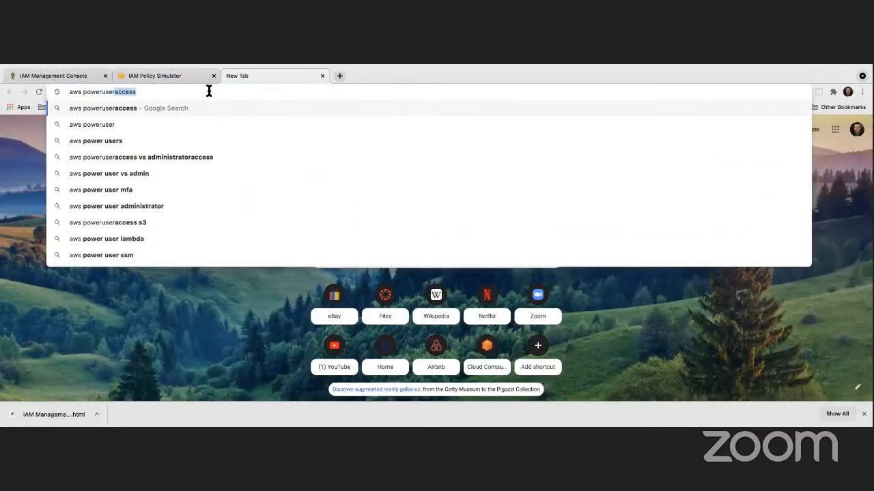
key(Return)
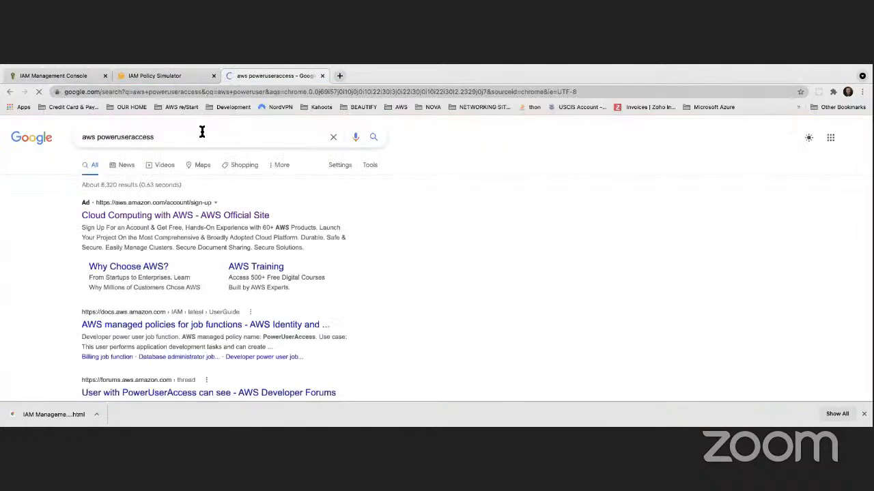
scroll(158, 206, down, 5)
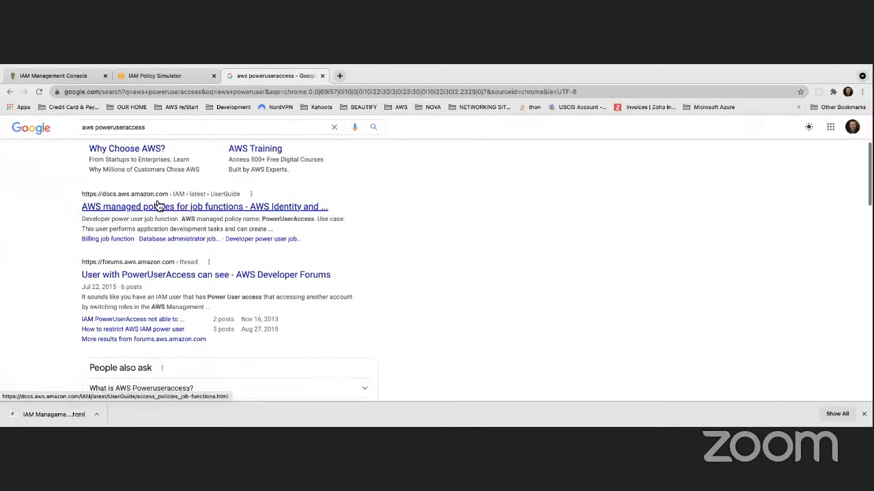
scroll(141, 224, down, 4)
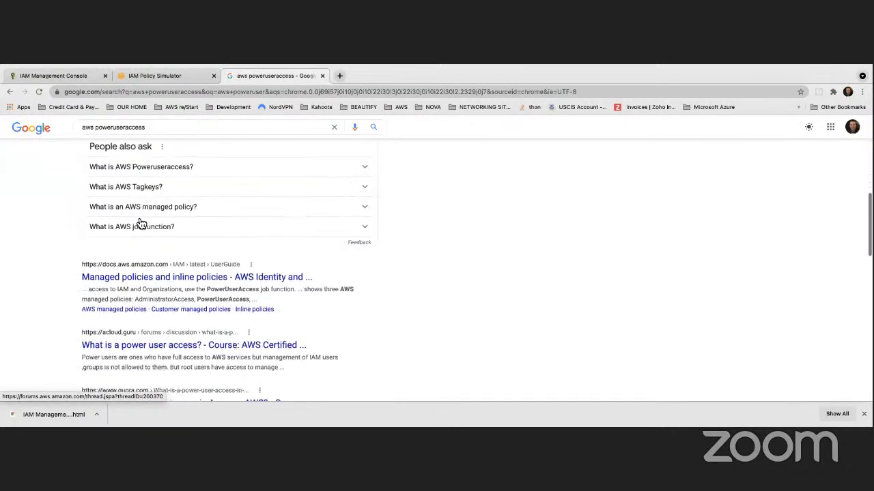
click(142, 192)
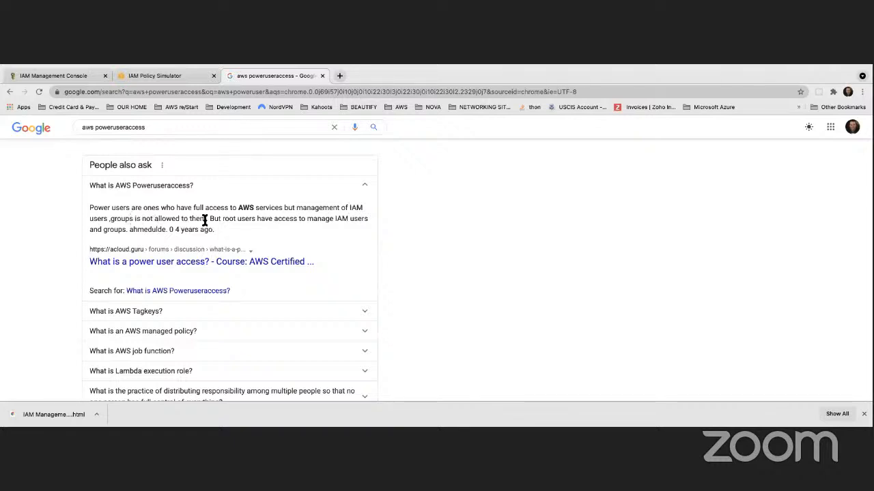
scroll(216, 219, up, 5)
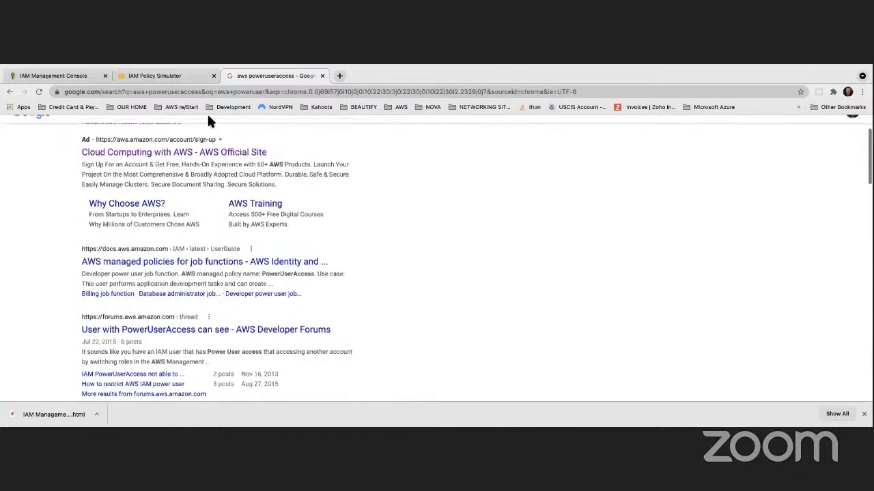
click(176, 76)
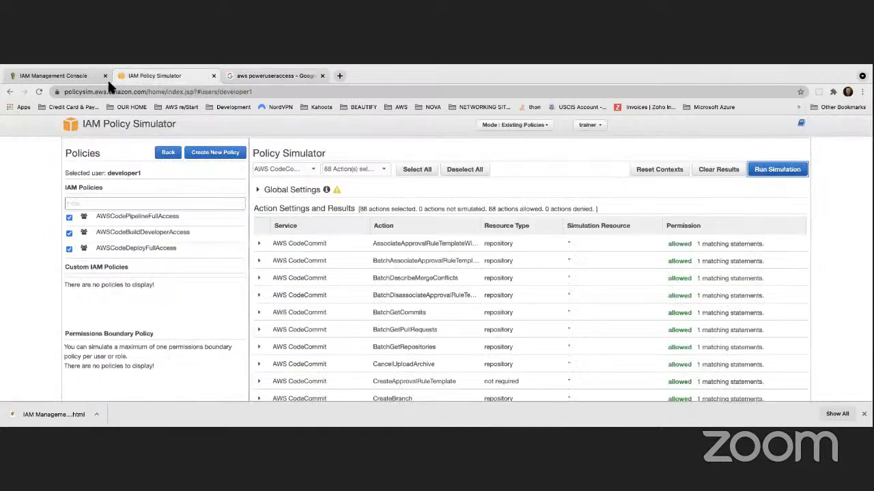
Begin a new IAM user group named PowerUsers with developer1 ticked as its member
click(74, 76)
scroll(273, 219, down, 2)
scroll(266, 225, up, 3)
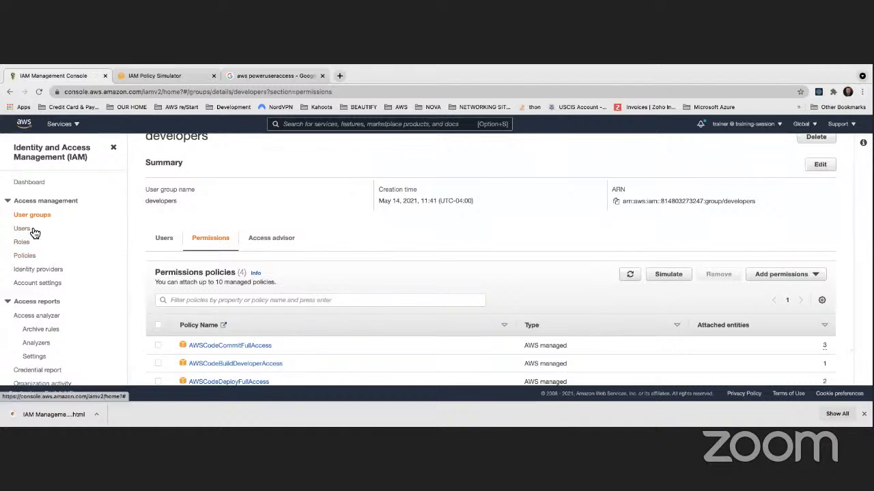
click(41, 217)
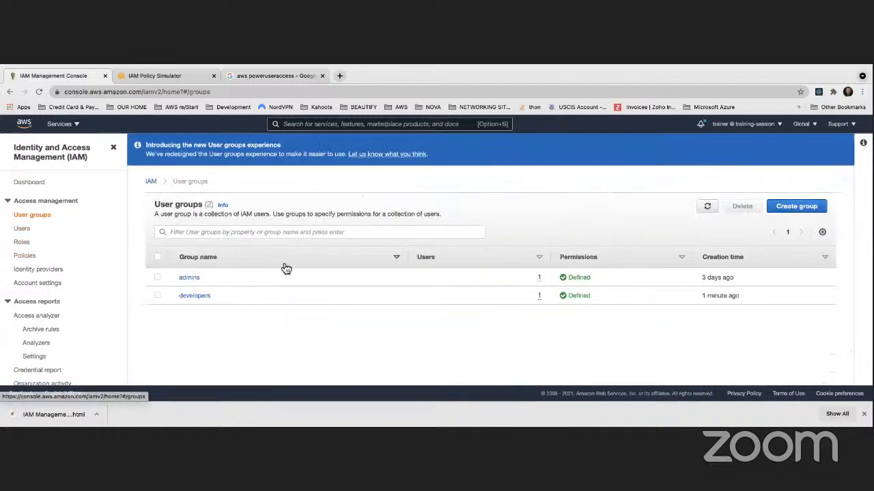
click(782, 214)
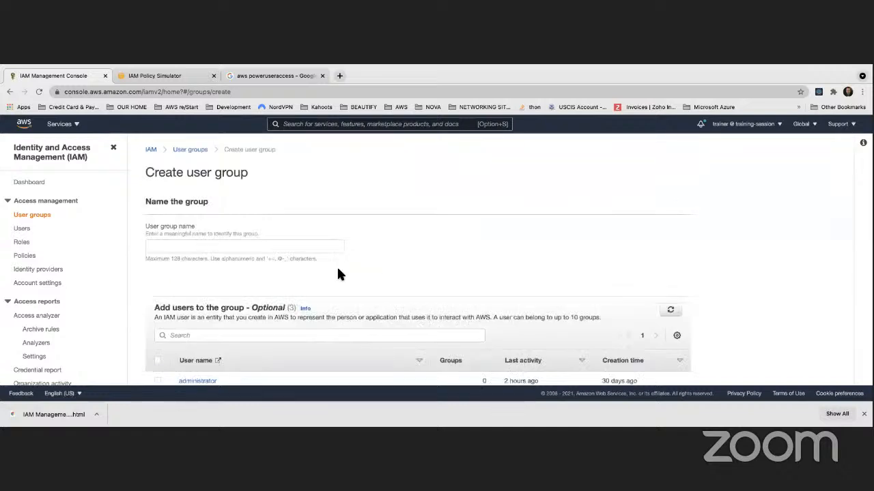
click(204, 244)
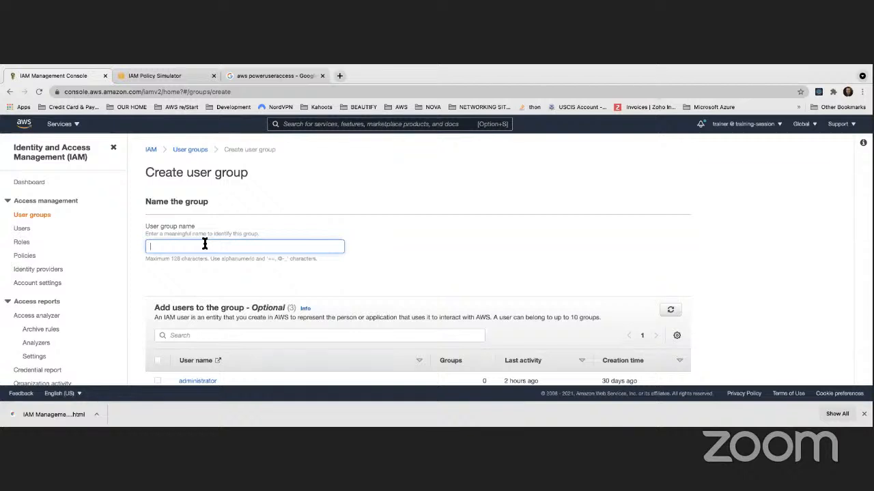
text(Power)
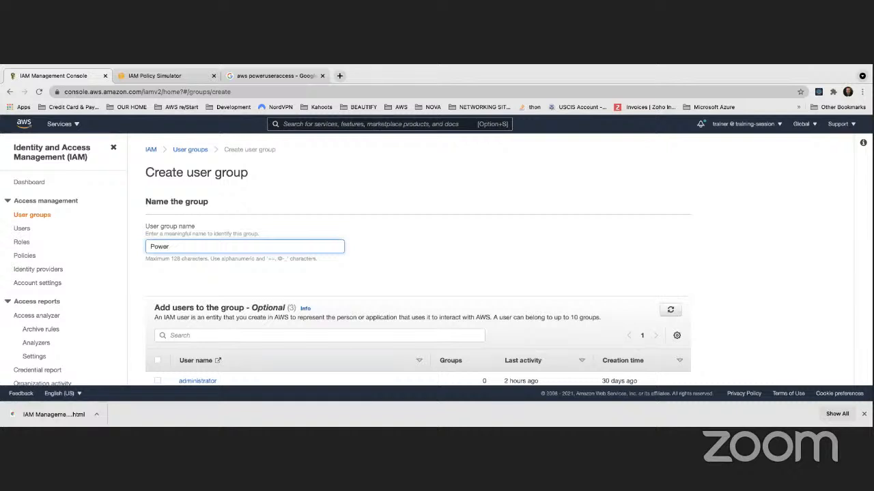
click(471, 222)
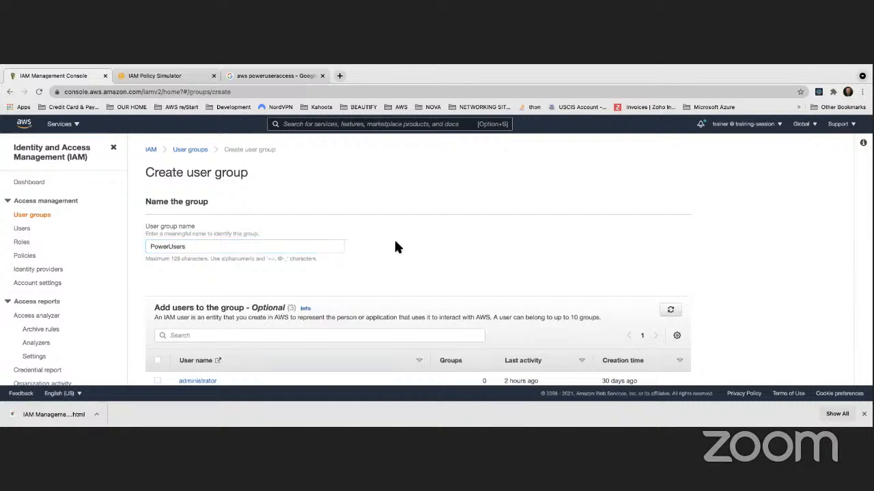
scroll(394, 240, down, 3)
scroll(307, 246, down, 3)
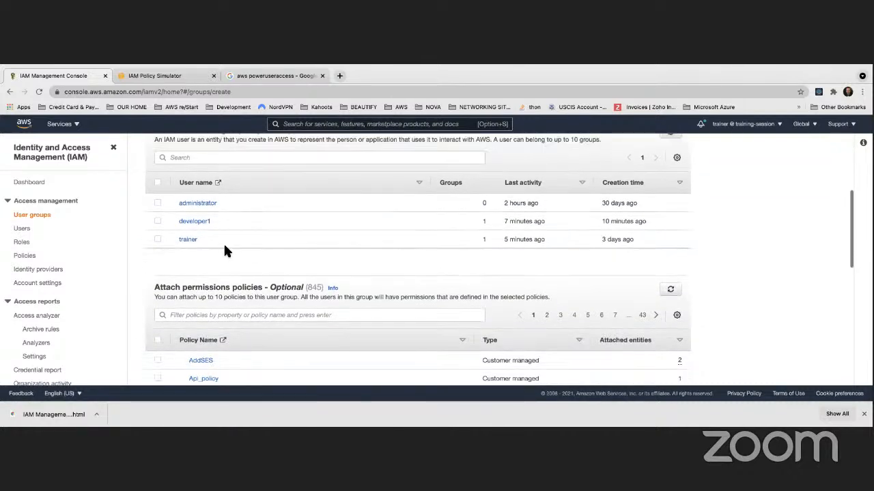
click(158, 204)
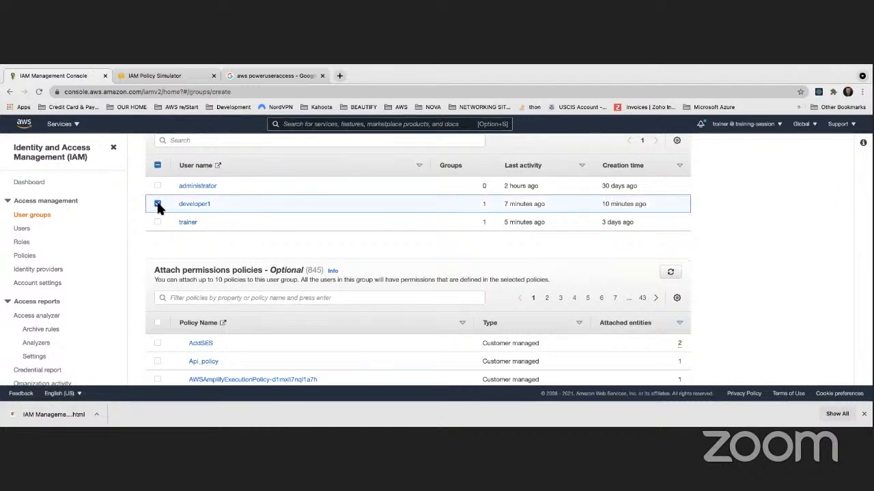
scroll(358, 304, down, 2)
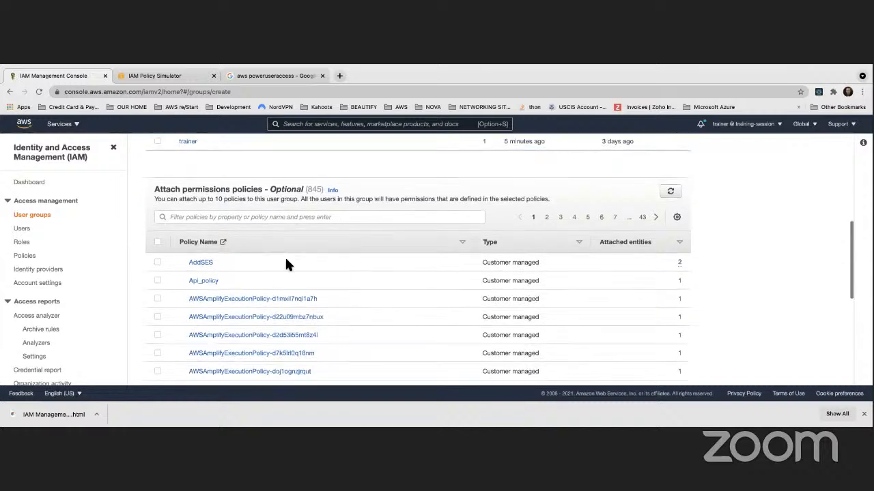
Filter policies by 'power', tick PowerUserAccess and create the PowerUsers group
click(239, 217)
text(powerus)
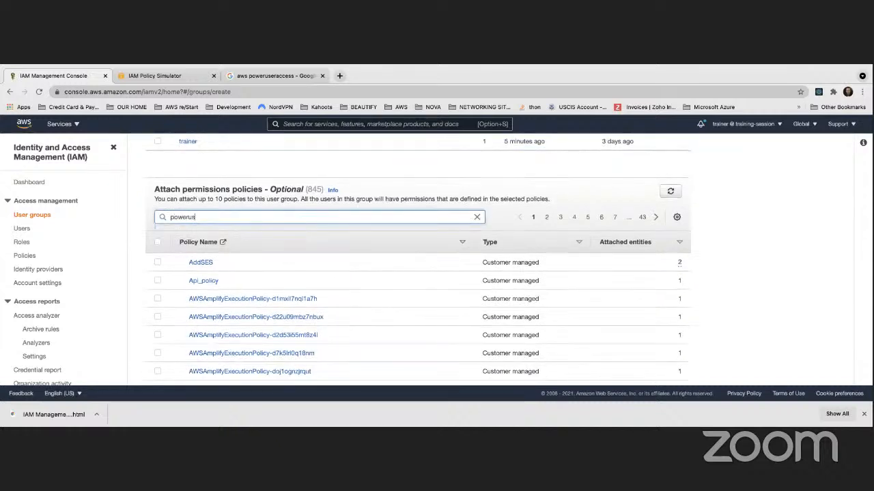
key(Return)
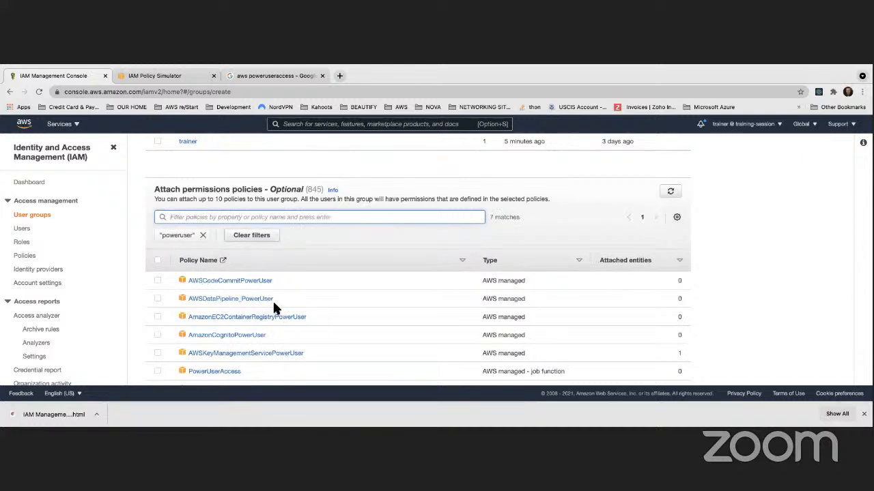
scroll(273, 299, down, 2)
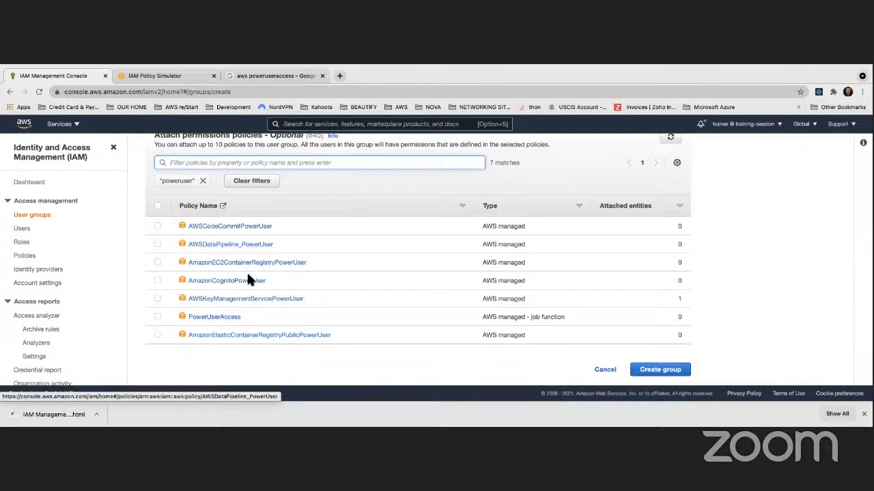
click(158, 317)
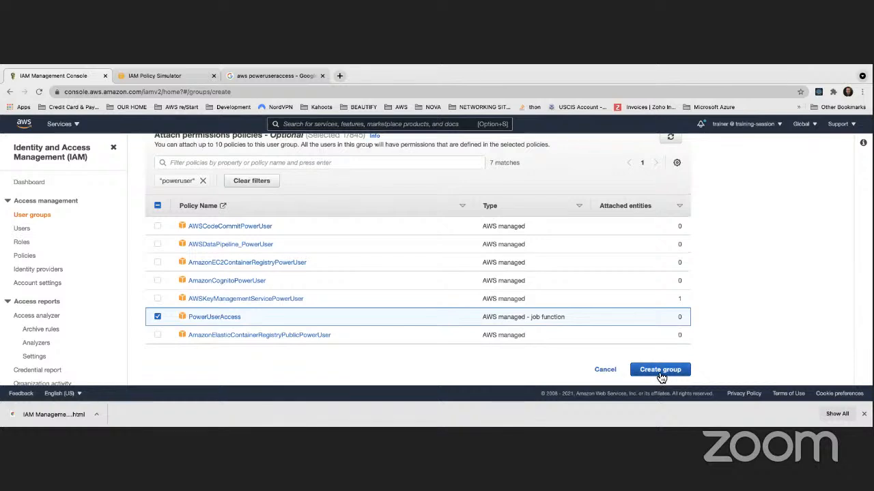
scroll(664, 375, up, 1)
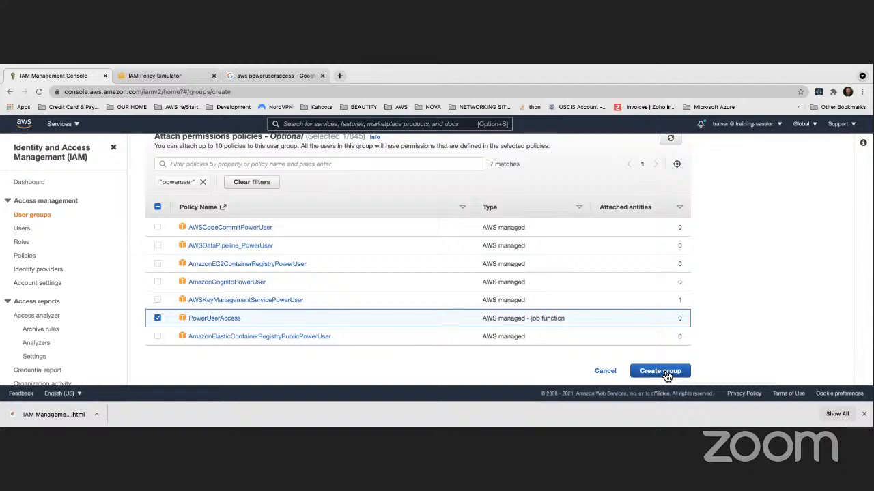
click(660, 372)
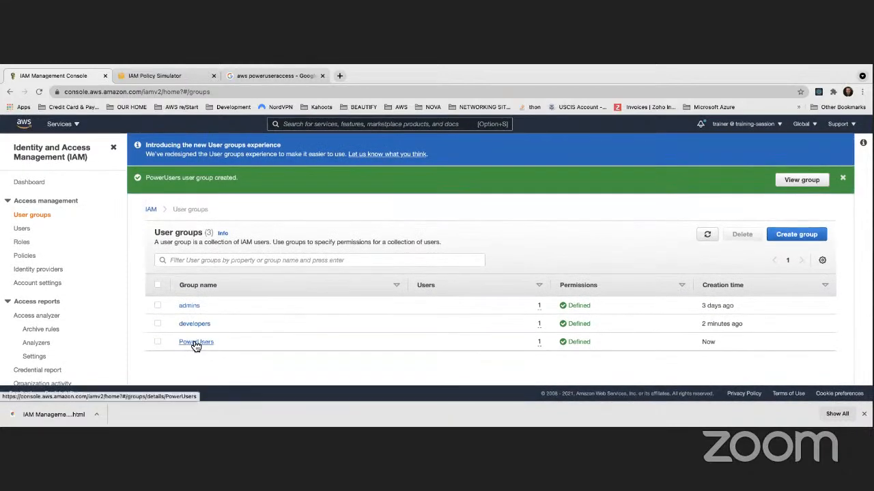
Open the PowerUsers group, view its Permissions tab, and open the PowerUserAccess policy
click(196, 342)
scroll(218, 344, down, 1)
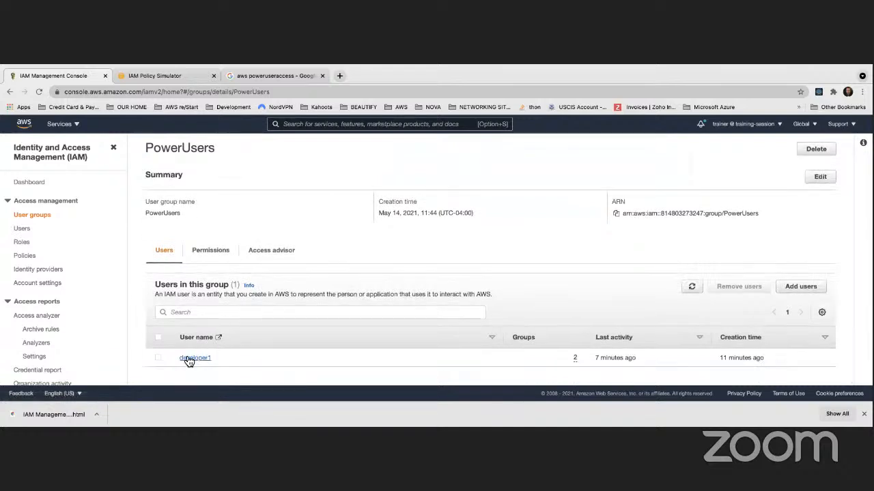
click(212, 250)
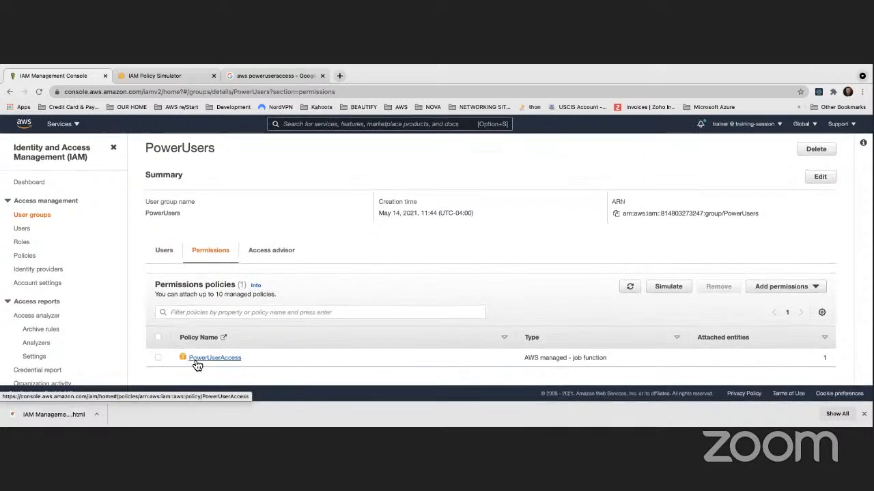
click(195, 362)
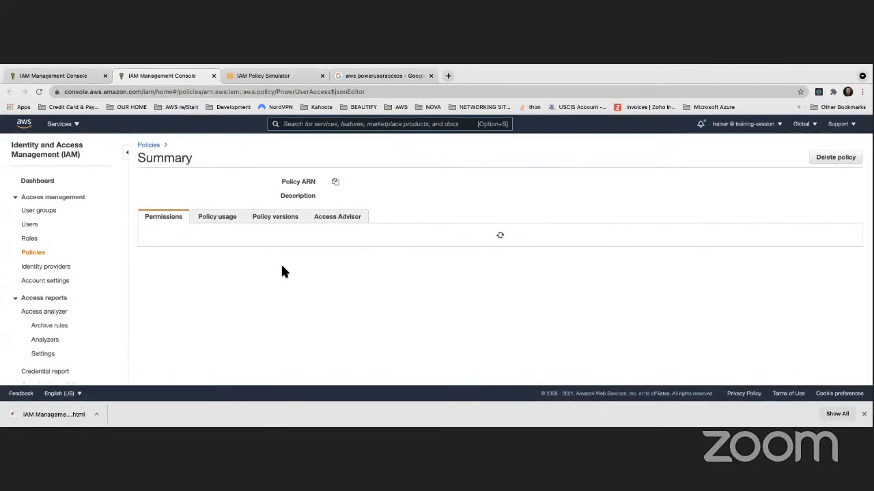
scroll(279, 267, down, 5)
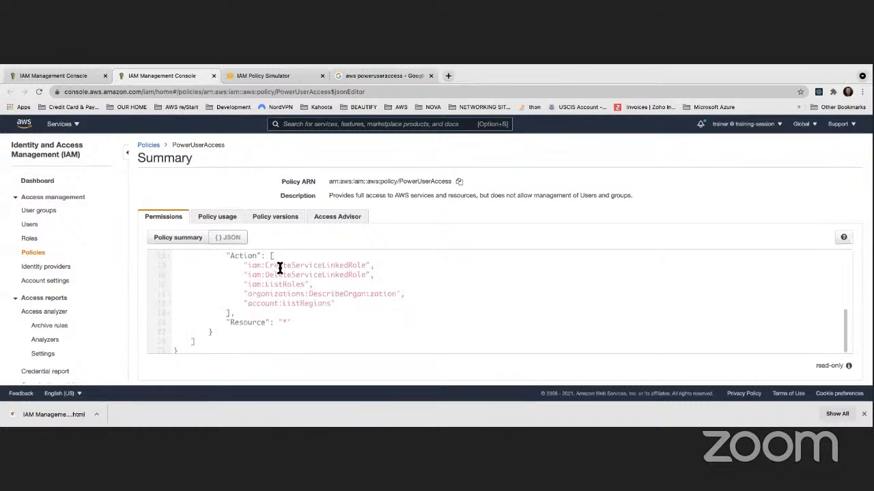
scroll(279, 268, up, 2)
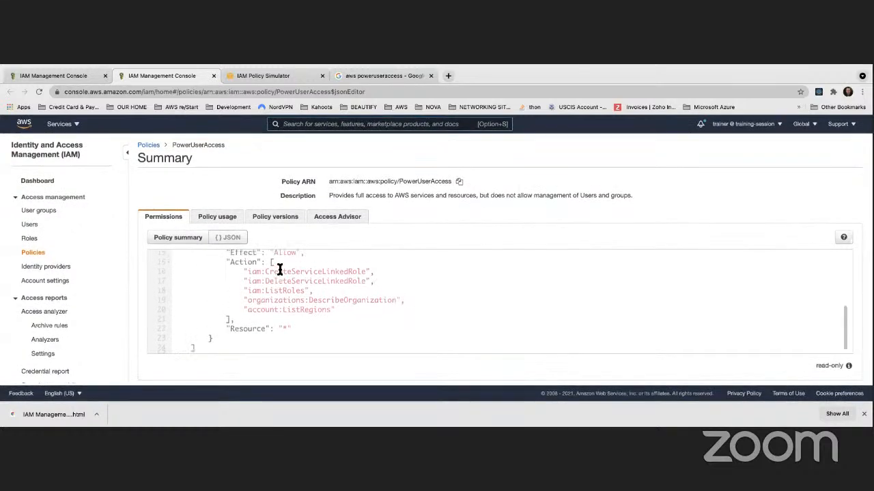
scroll(279, 270, up, 5)
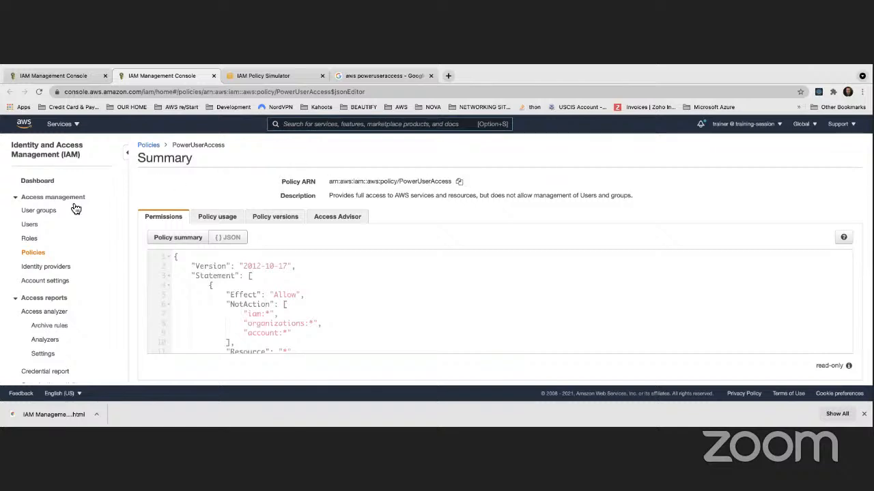
Delete the developers group by confirming its name, then open PowerUsers with member developer1
click(39, 212)
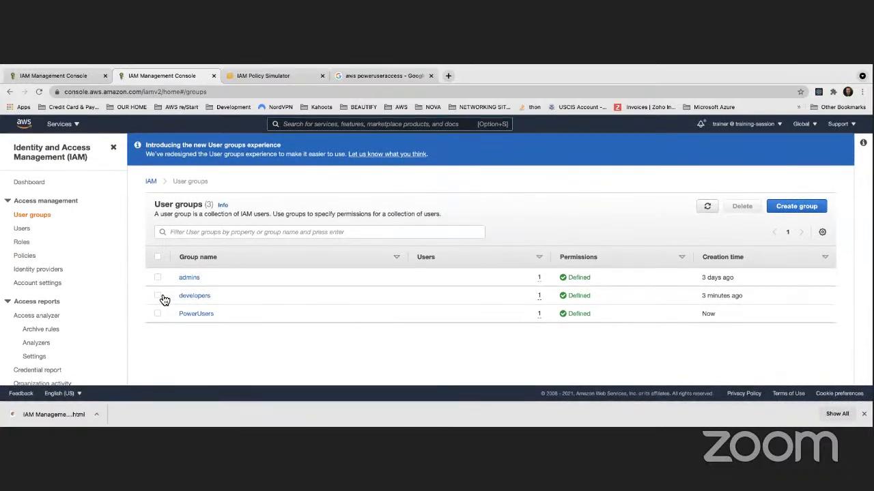
click(157, 296)
click(742, 206)
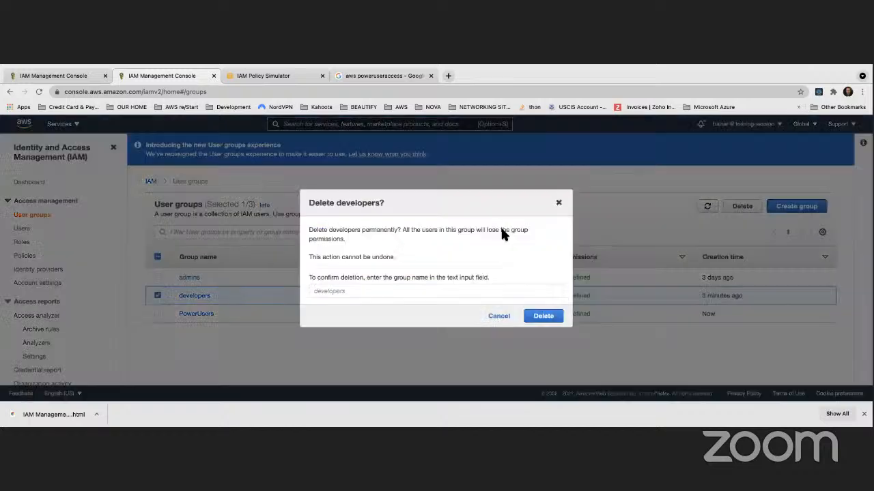
click(397, 292)
text(developers)
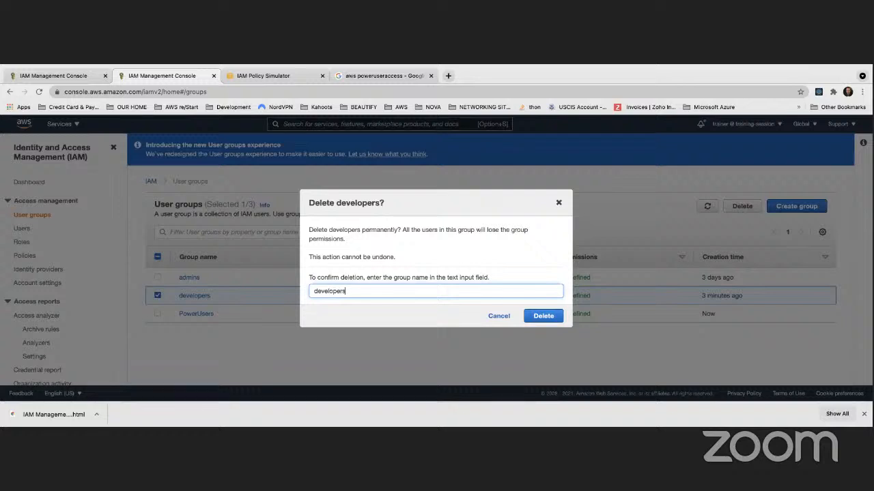
click(542, 316)
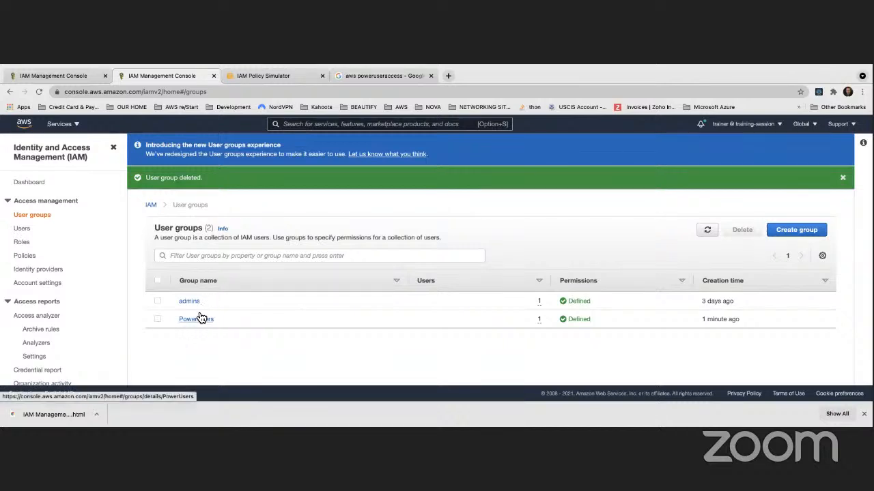
click(200, 318)
scroll(253, 331, down, 1)
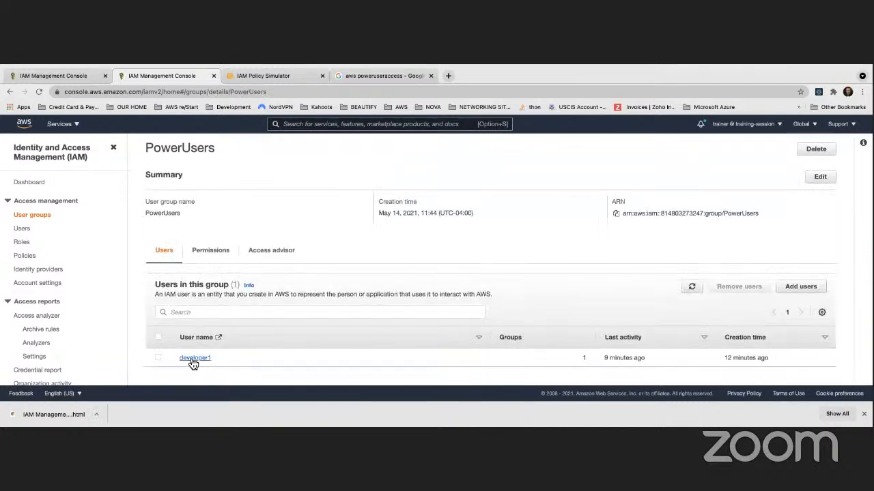
Go from the IAM Dashboard through User groups to the Policies list
scroll(203, 361, up, 1)
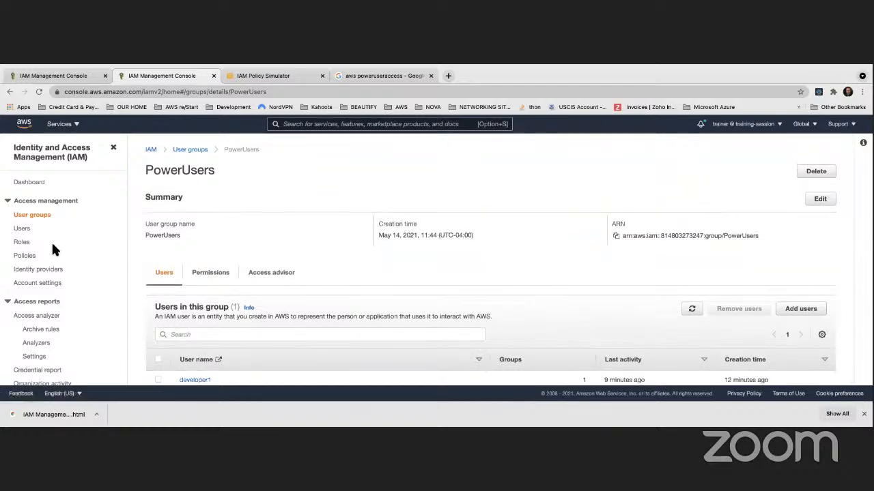
click(31, 183)
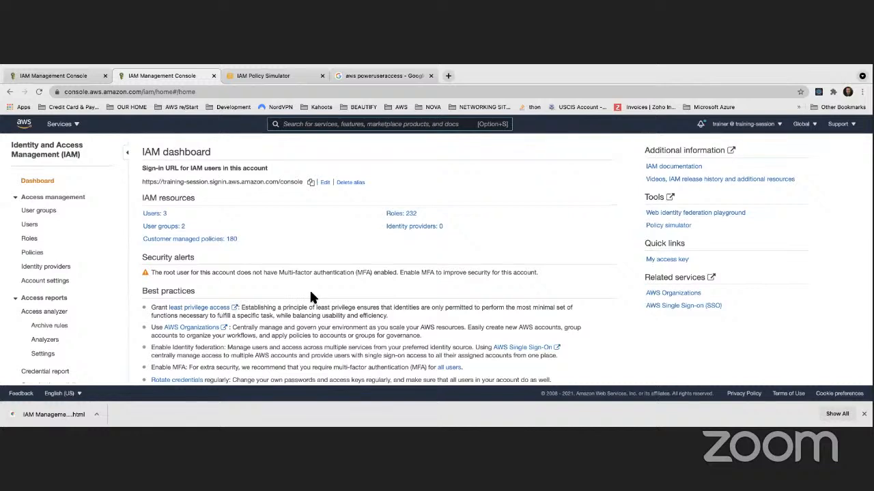
click(170, 228)
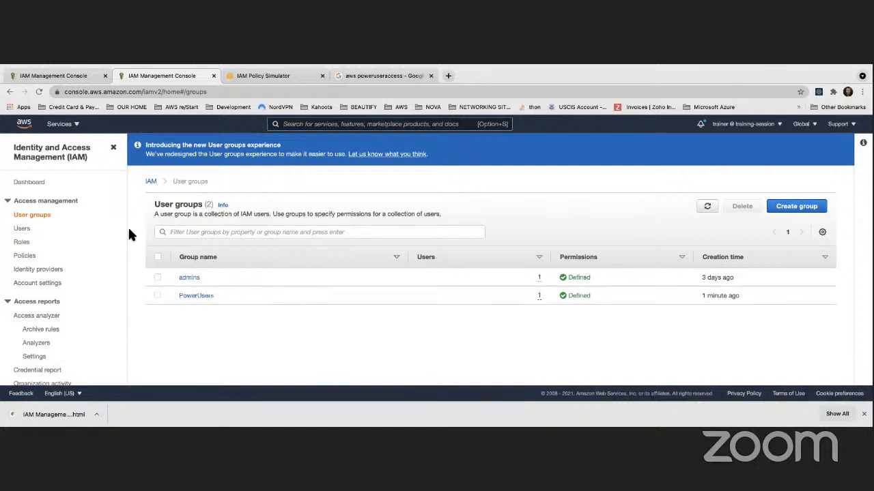
click(39, 258)
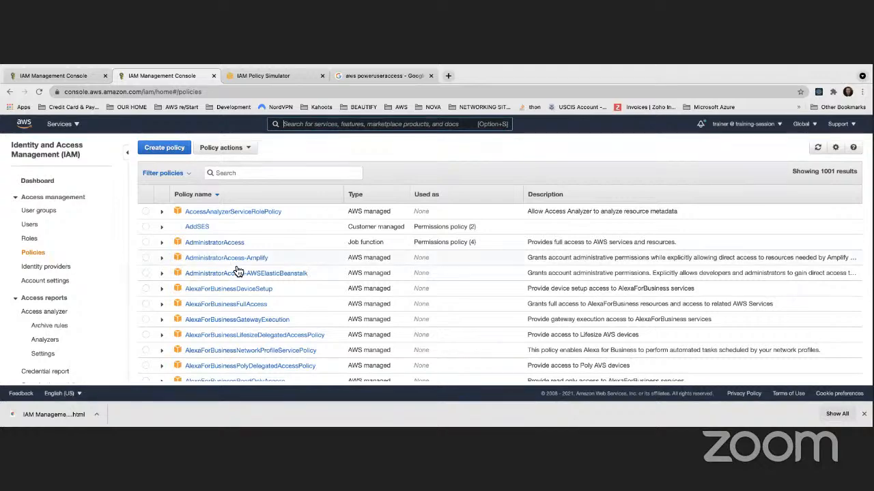
scroll(242, 271, down, 5)
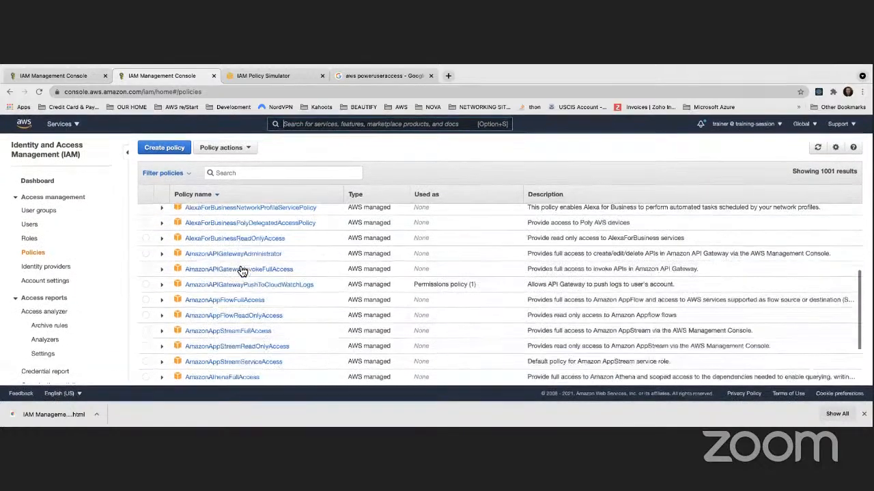
scroll(242, 271, up, 5)
Start Create policy, back out to browse the policies list, then start Create policy again
click(172, 152)
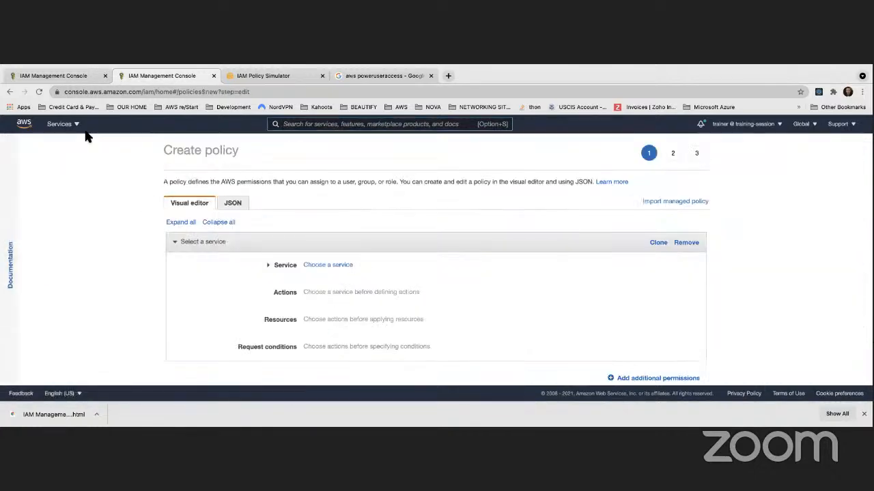
click(10, 91)
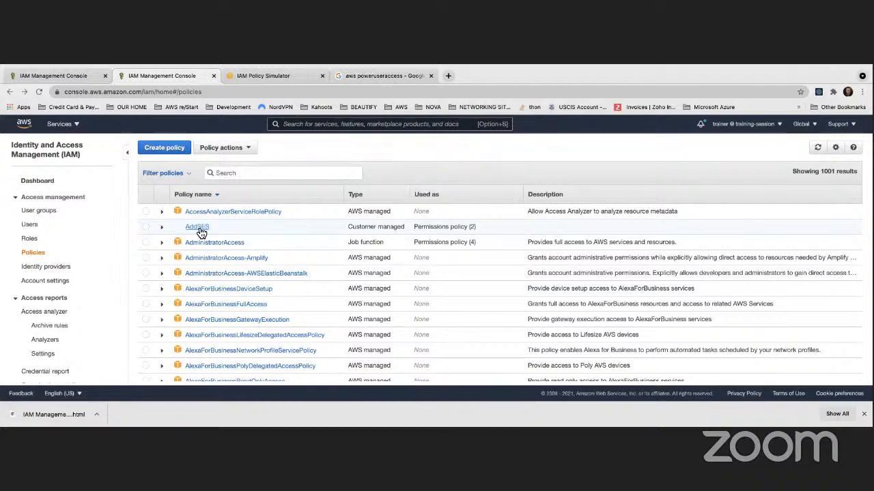
scroll(215, 261, down, 5)
scroll(216, 261, down, 10)
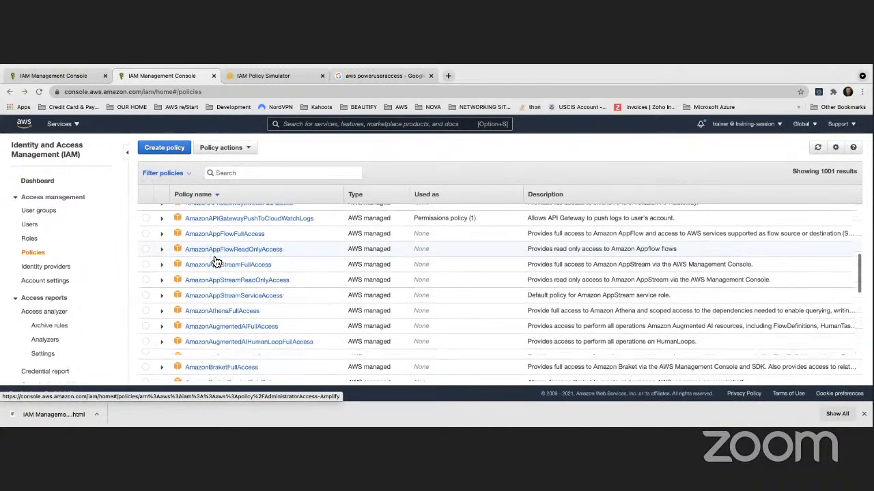
scroll(215, 262, down, 5)
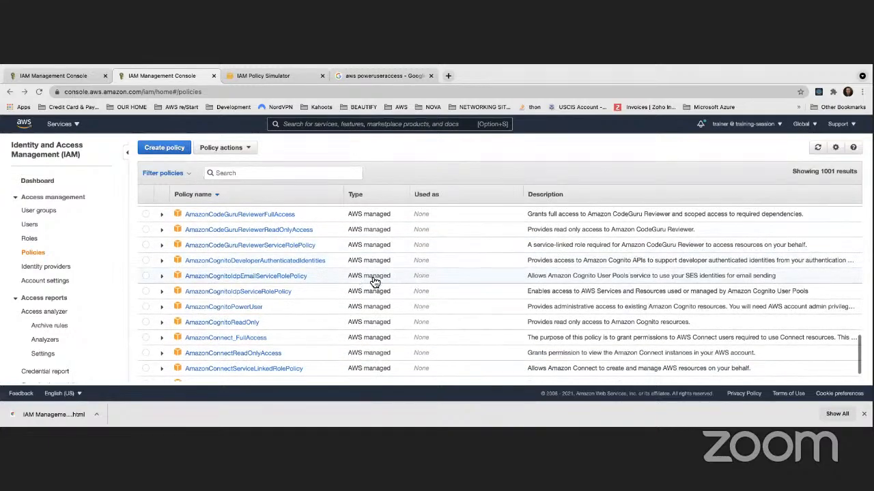
scroll(368, 283, down, 10)
scroll(374, 282, down, 10)
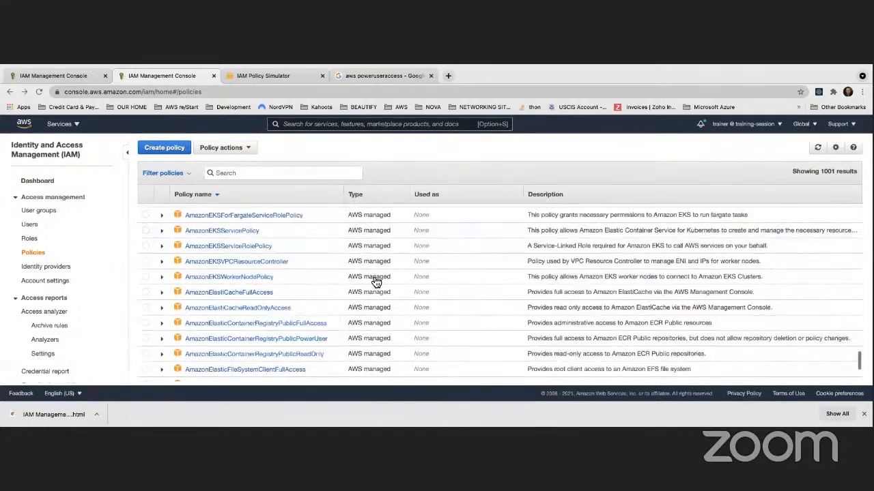
scroll(374, 282, up, 10)
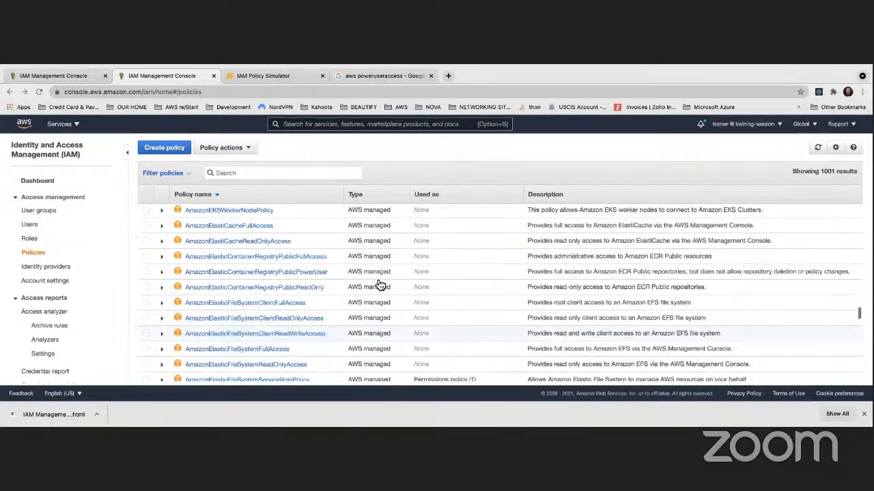
click(186, 151)
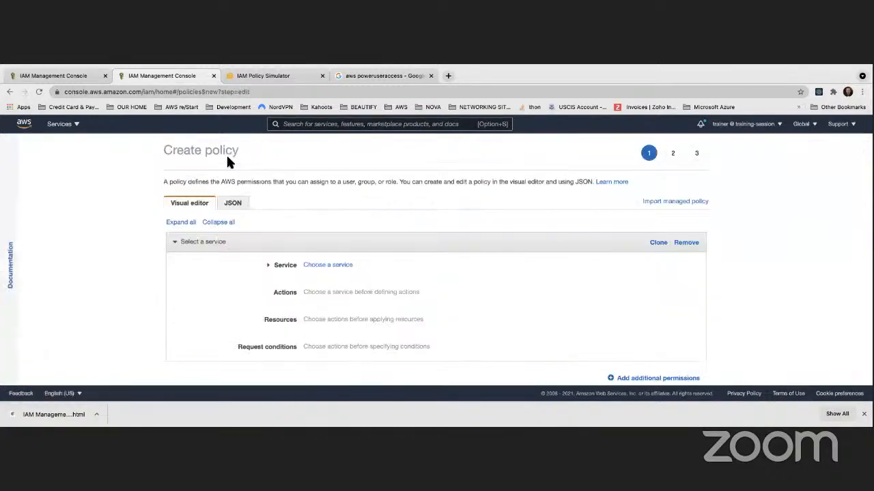
scroll(237, 181, down, 2)
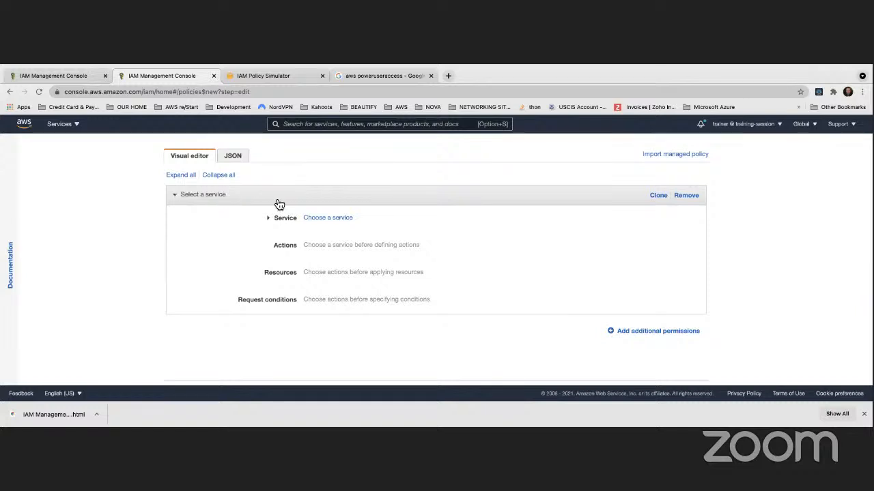
Choose S3 as the policy's service after first searching for EC2
click(323, 219)
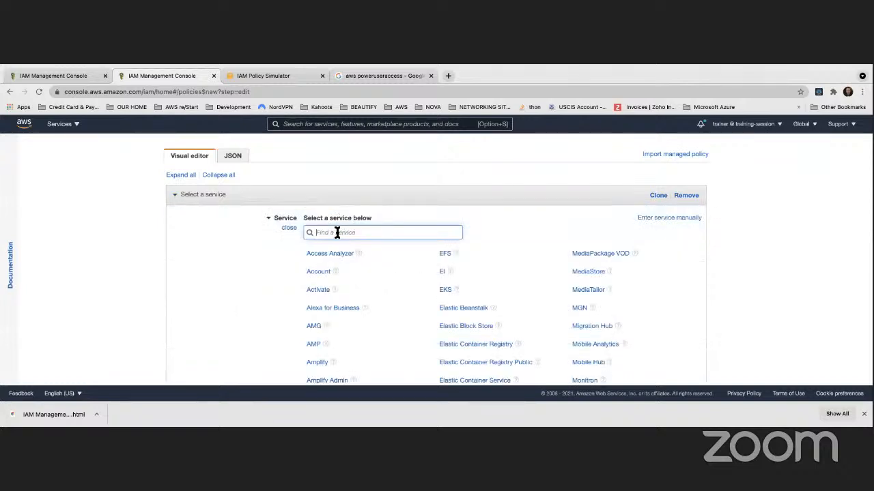
text(EC2)
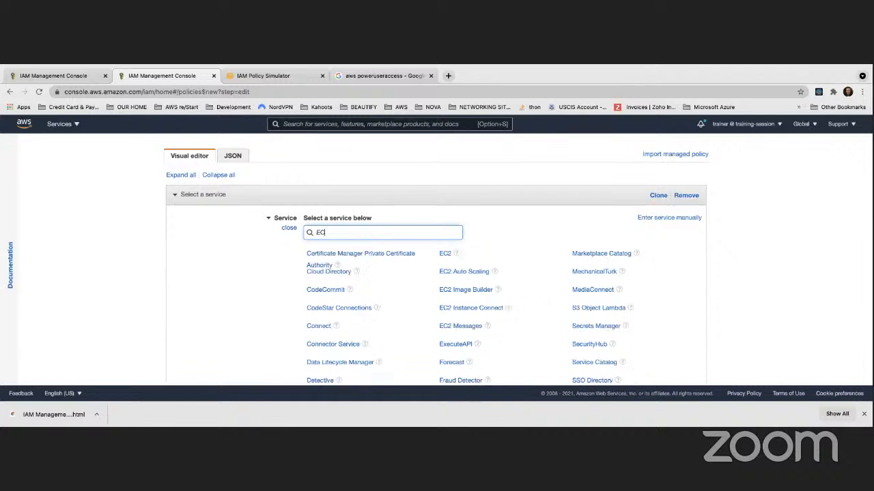
key(BackSpace)
key(BackSpace)
key(BackSpace)
text(S3)
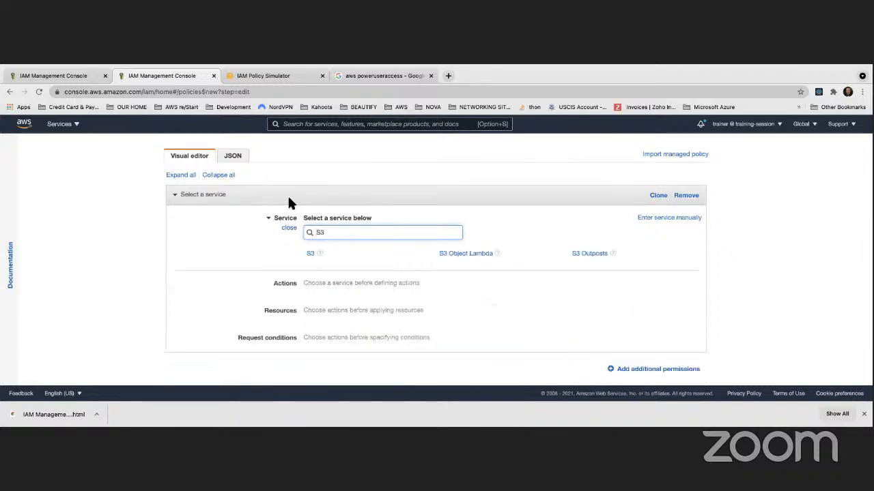
click(311, 253)
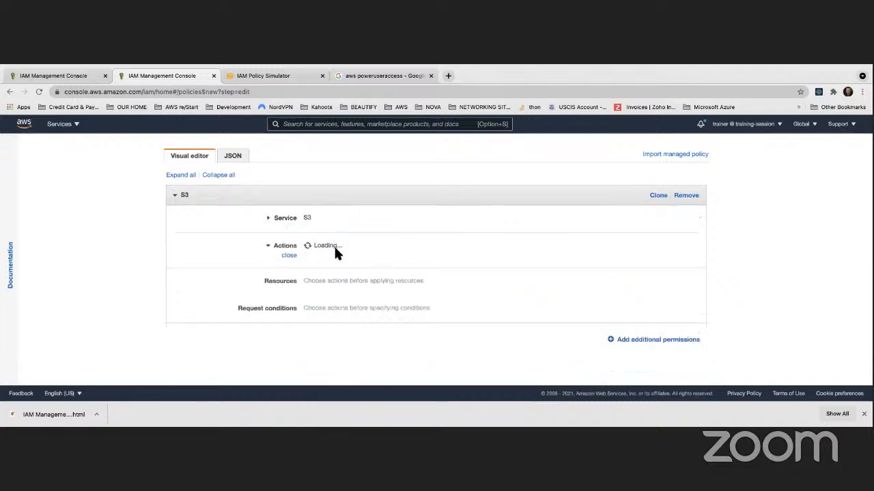
Allow the S3 List actions: ListAllMyBuckets, ListBucket, ListBucketVersions, multipart uploads/parts, ListStorageLensConfigurations
scroll(233, 256, down, 2)
scroll(232, 256, down, 2)
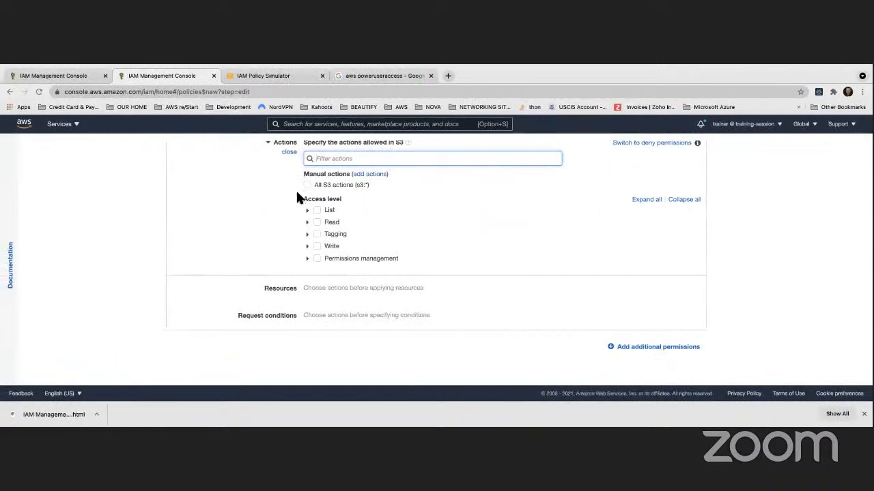
click(308, 211)
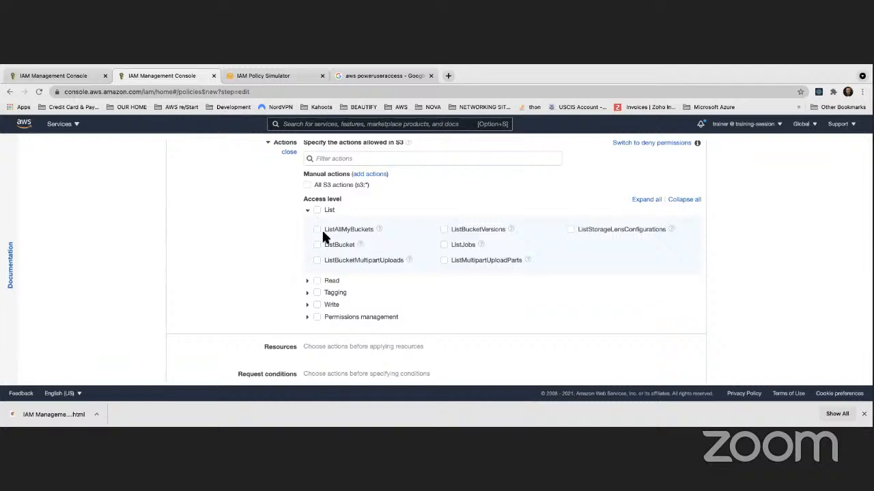
click(317, 231)
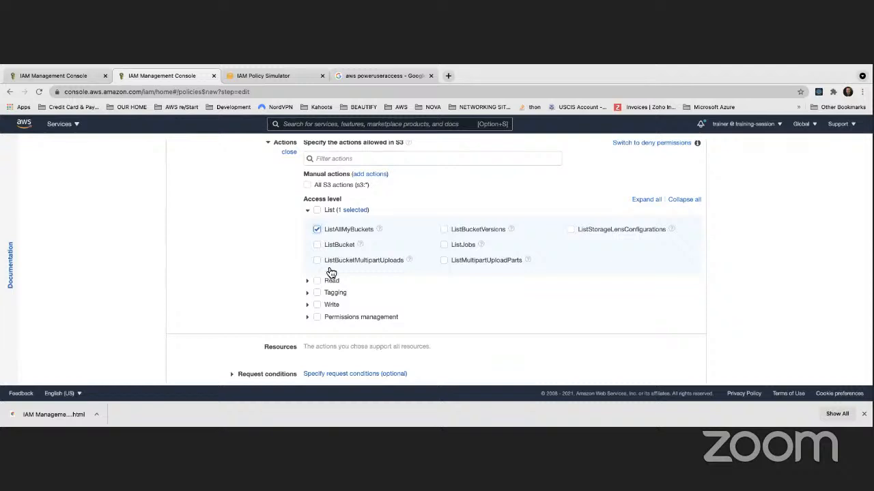
click(323, 245)
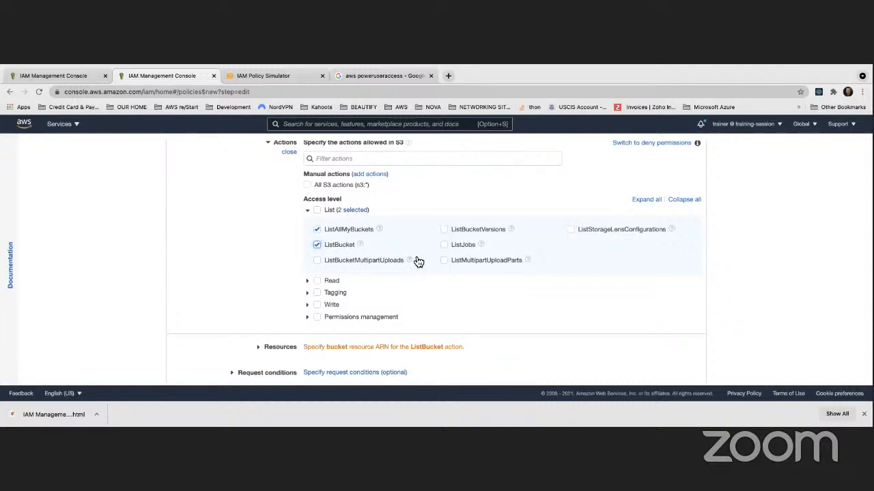
click(454, 230)
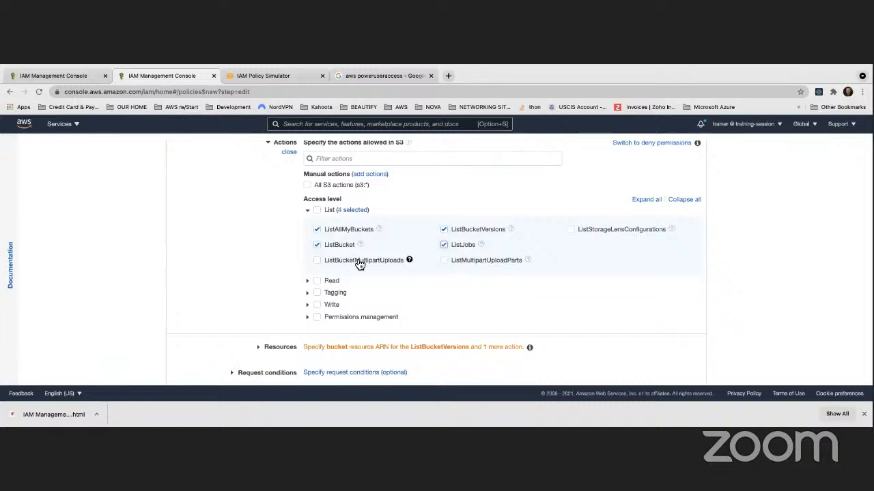
click(317, 262)
click(449, 262)
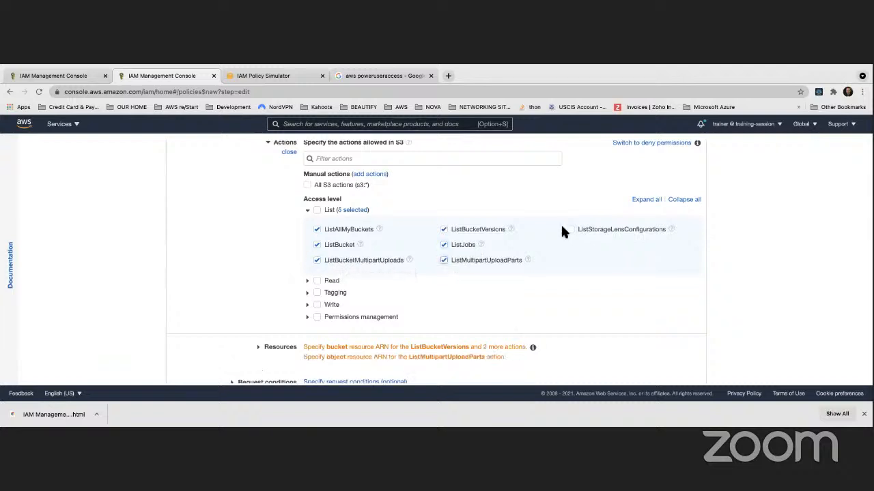
click(571, 231)
scroll(320, 214, down, 1)
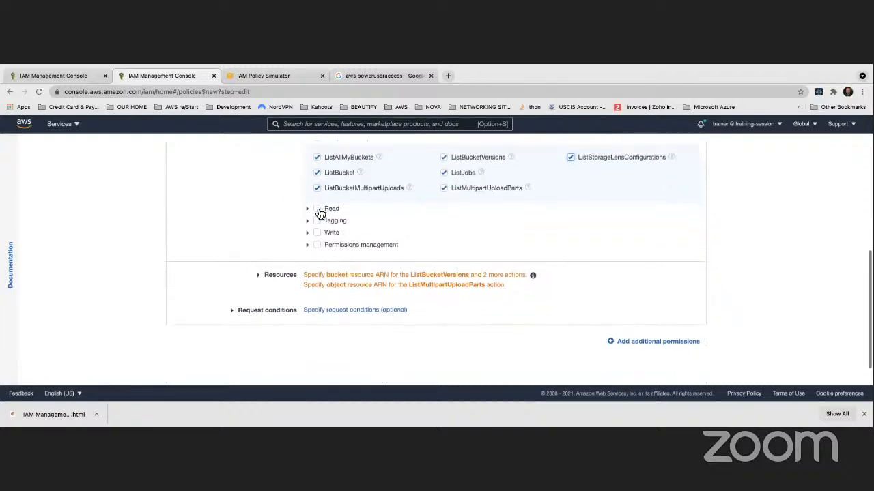
Expand the Read access level actions and try adding GetObject
click(308, 210)
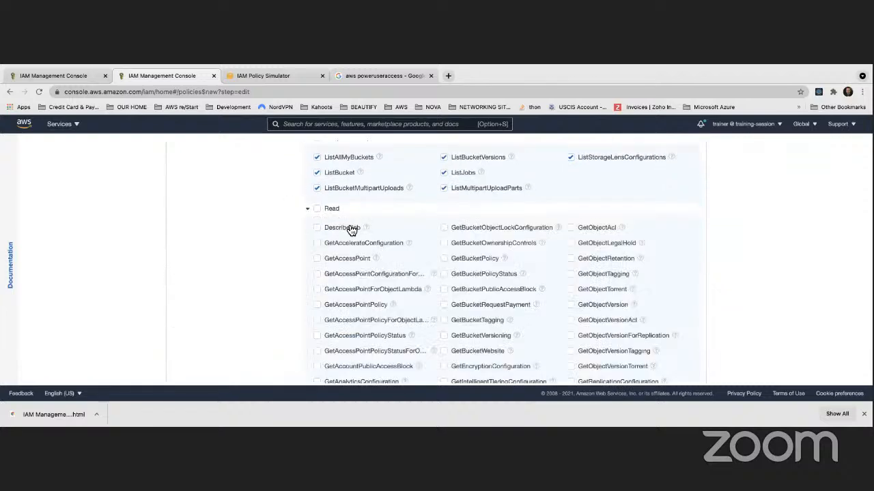
scroll(350, 230, down, 2)
scroll(350, 230, down, 2)
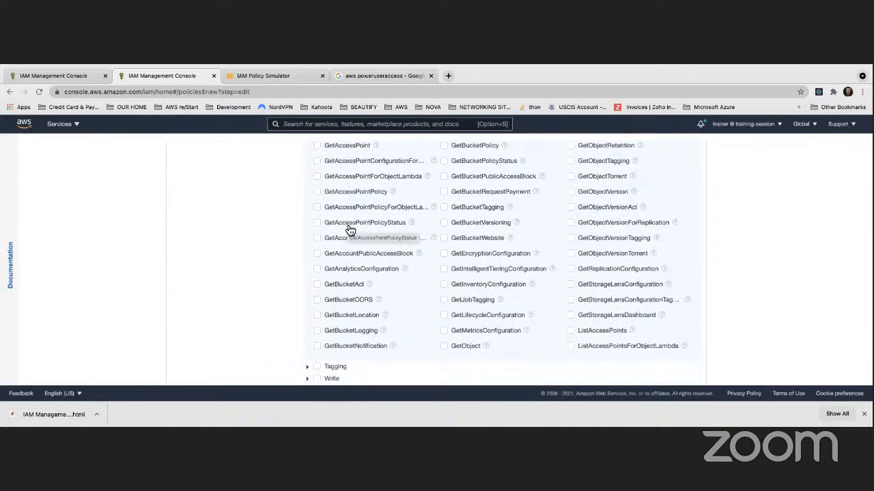
scroll(501, 252, up, 1)
scroll(501, 253, up, 1)
scroll(503, 253, down, 3)
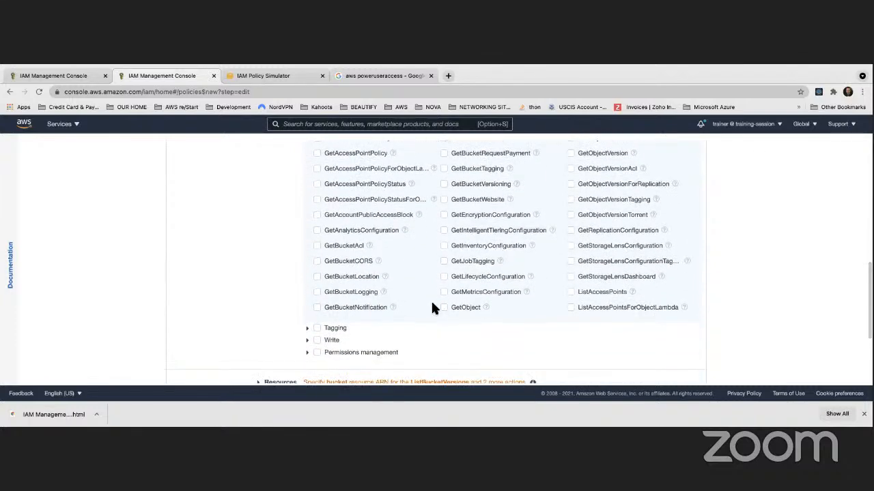
click(444, 307)
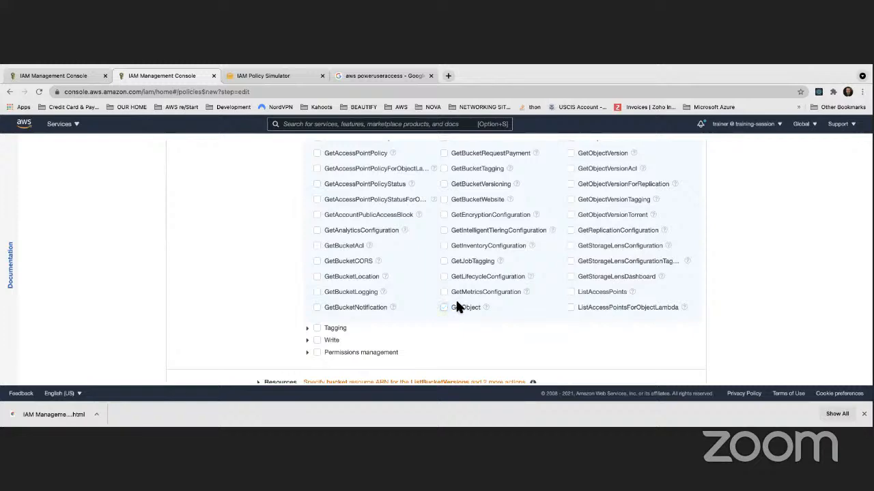
scroll(456, 284, up, 4)
scroll(456, 283, down, 6)
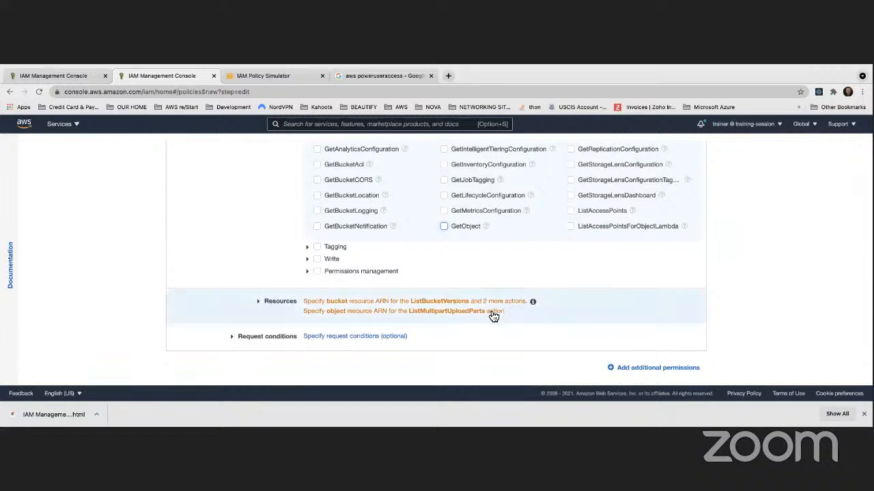
In Resources, tick Any for bucket and object, then try All resources
click(421, 314)
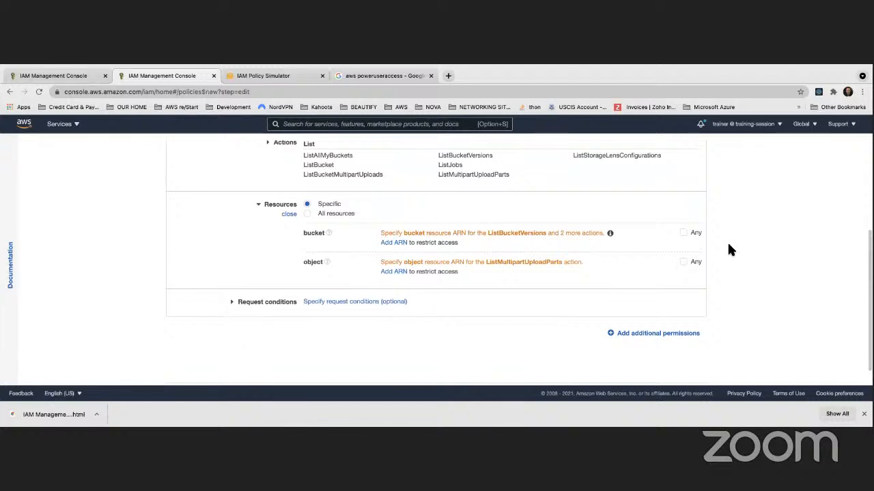
click(684, 233)
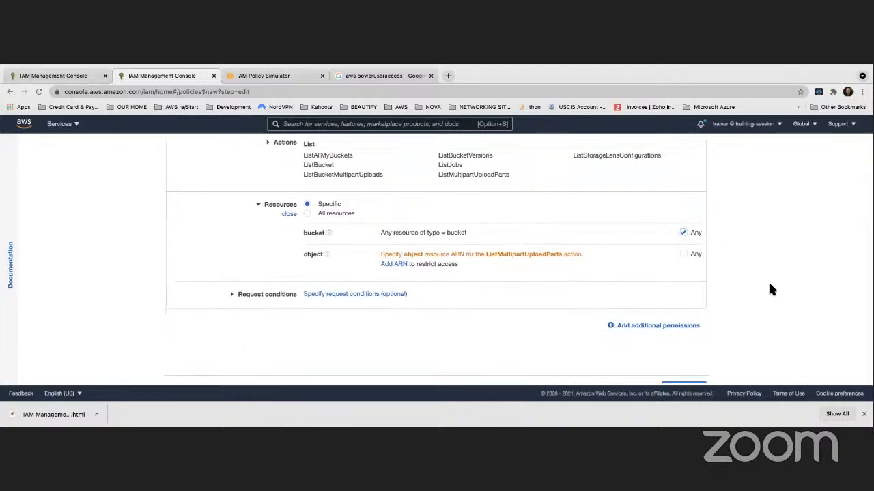
click(683, 254)
scroll(334, 278, up, 1)
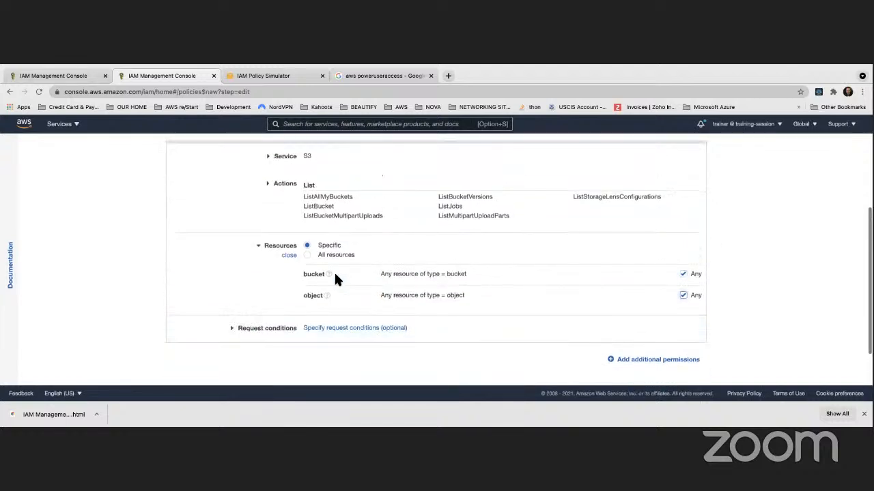
scroll(324, 272, up, 1)
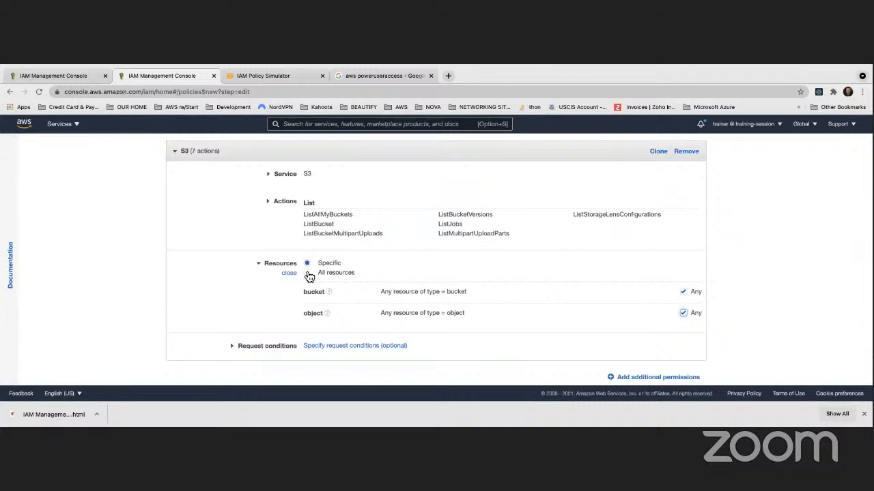
click(308, 273)
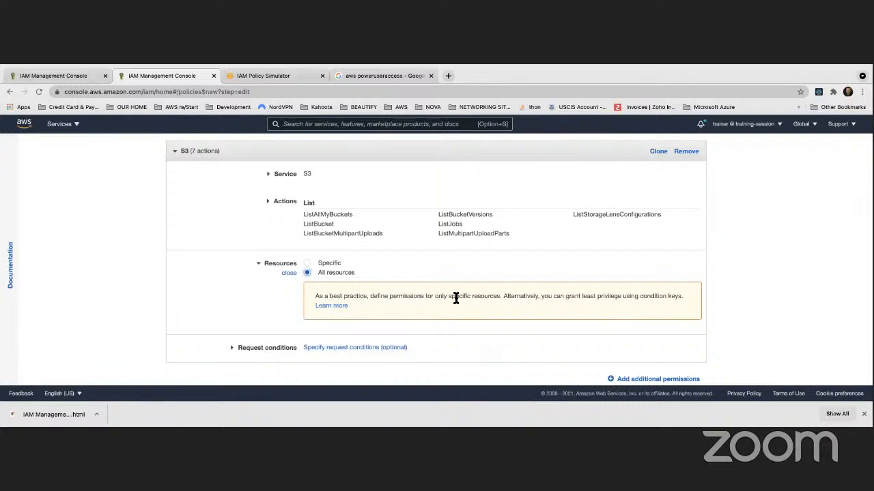
Revert to Specific resources with Any bucket and Any object, and continue to tags
click(307, 264)
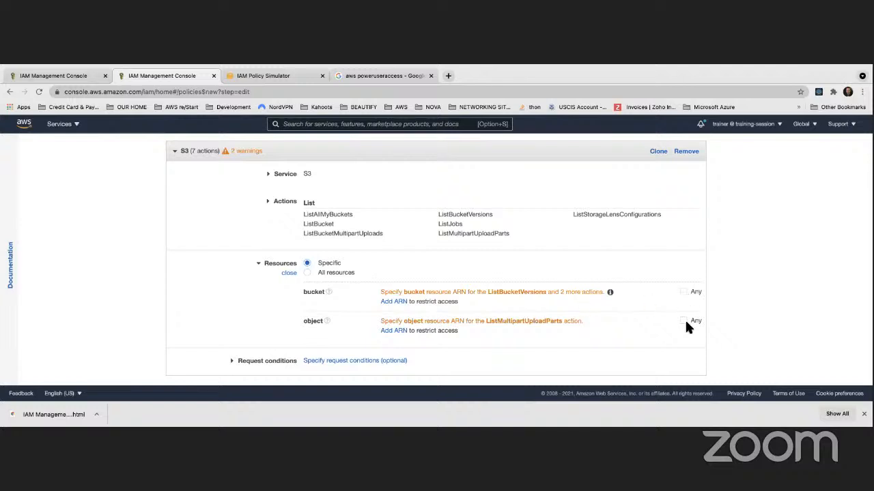
click(683, 292)
click(683, 313)
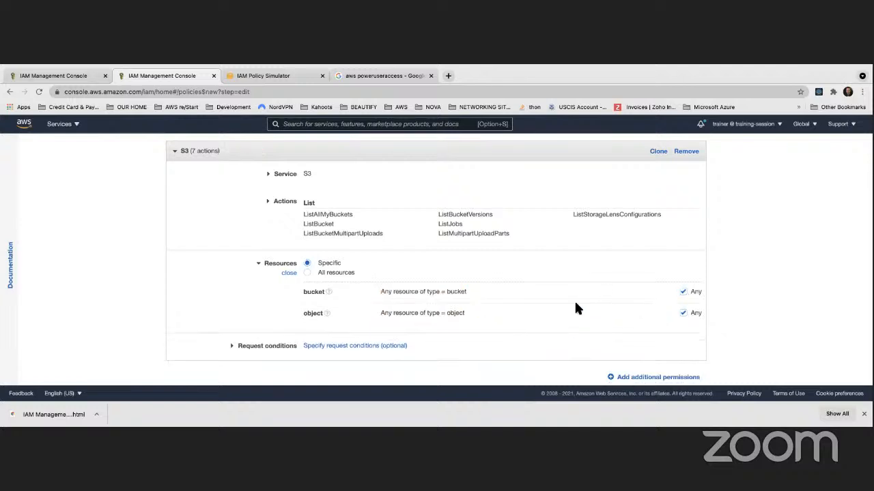
scroll(560, 306, down, 2)
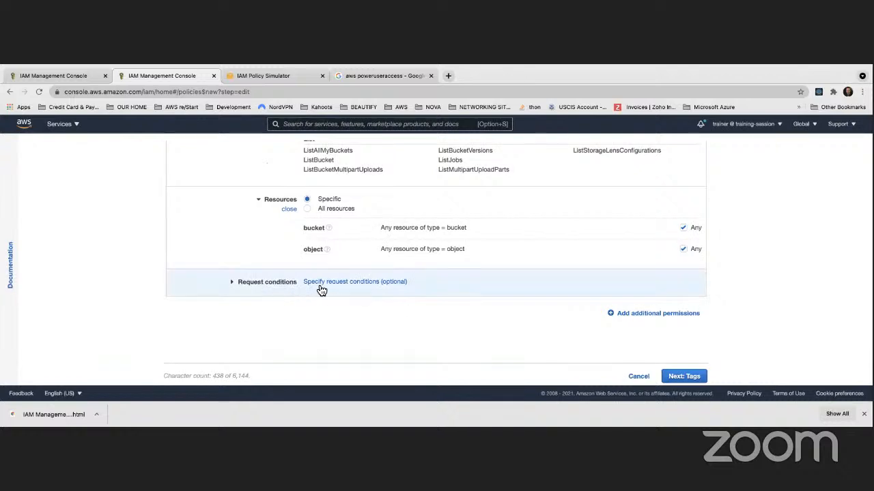
scroll(321, 291, up, 5)
scroll(317, 286, down, 5)
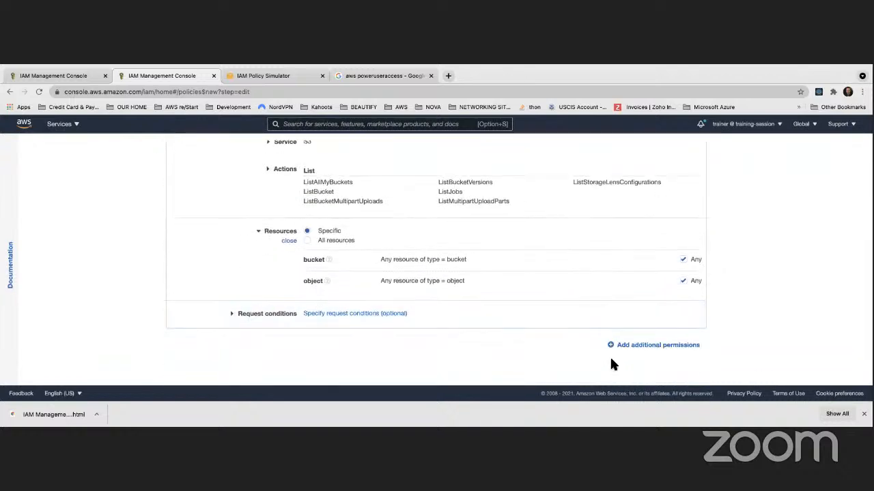
click(683, 376)
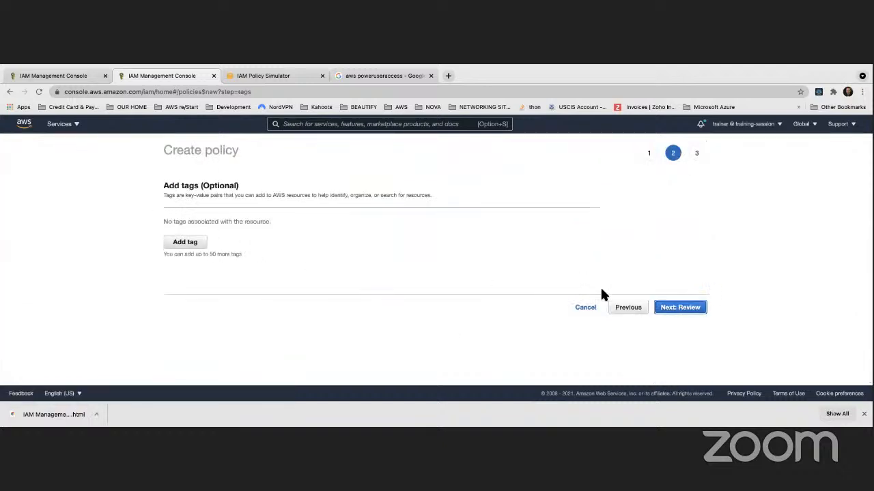
On the review page, name the policy 'S3ListingPolicy' and create it
click(682, 308)
click(295, 209)
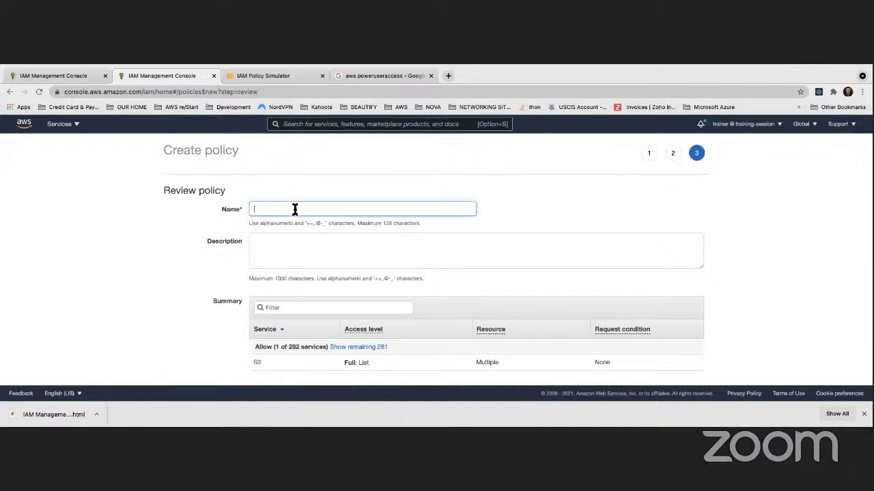
text(S3ListingP)
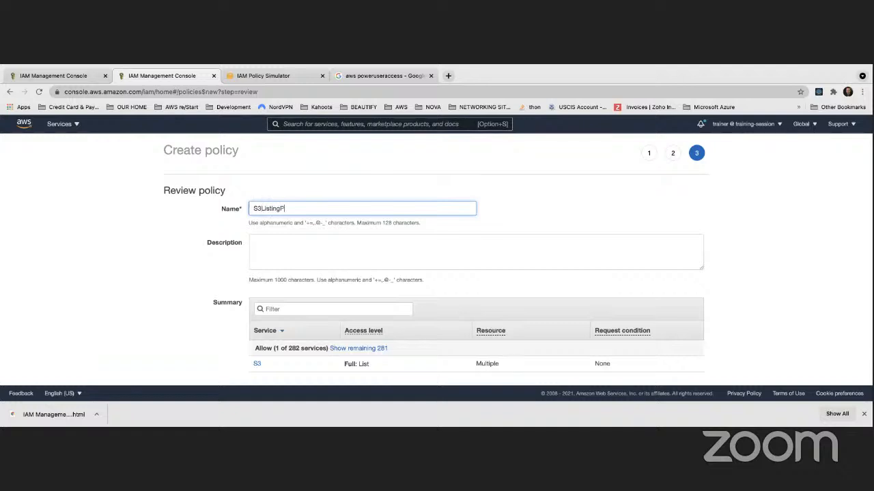
click(555, 200)
scroll(417, 226, down, 1)
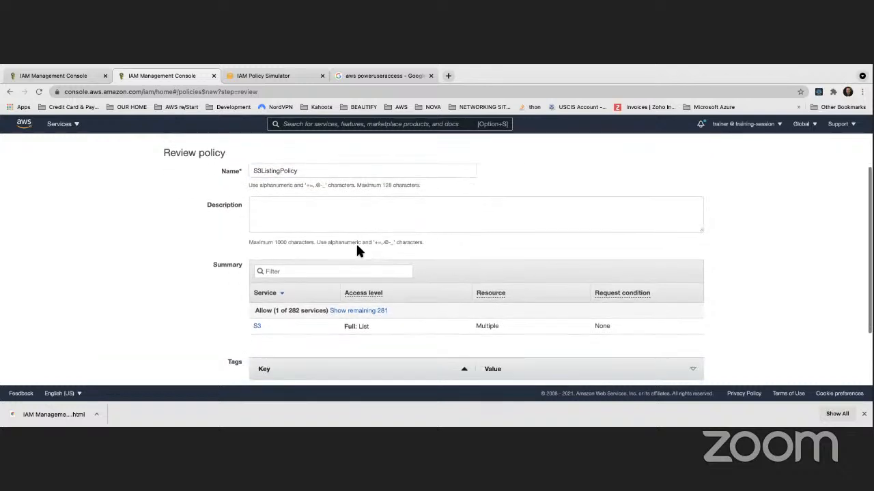
scroll(356, 243, down, 4)
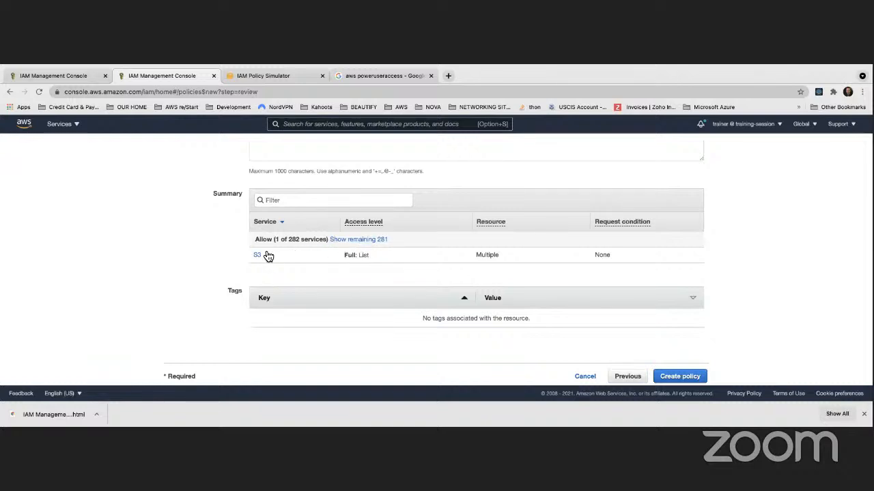
scroll(259, 256, up, 3)
scroll(259, 256, down, 3)
click(699, 376)
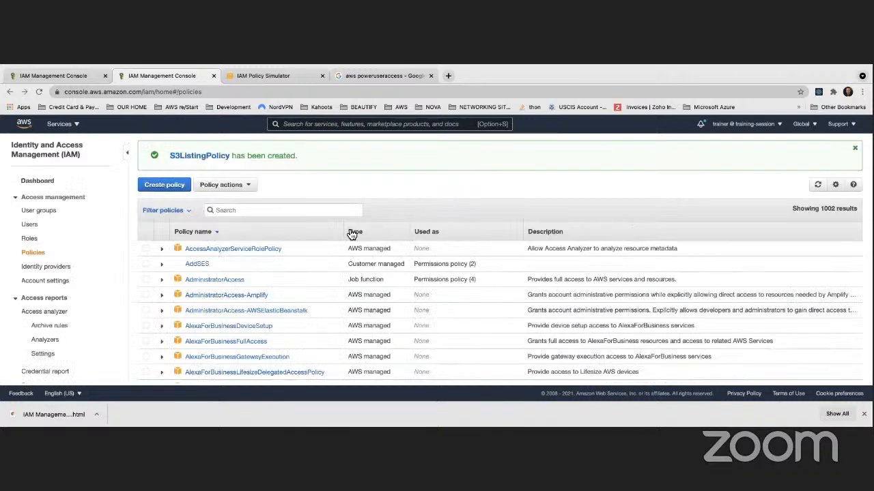
Open S3ListingPolicy from the success banner, scroll its JSON, then return to the Dashboard
click(204, 157)
scroll(274, 280, down, 3)
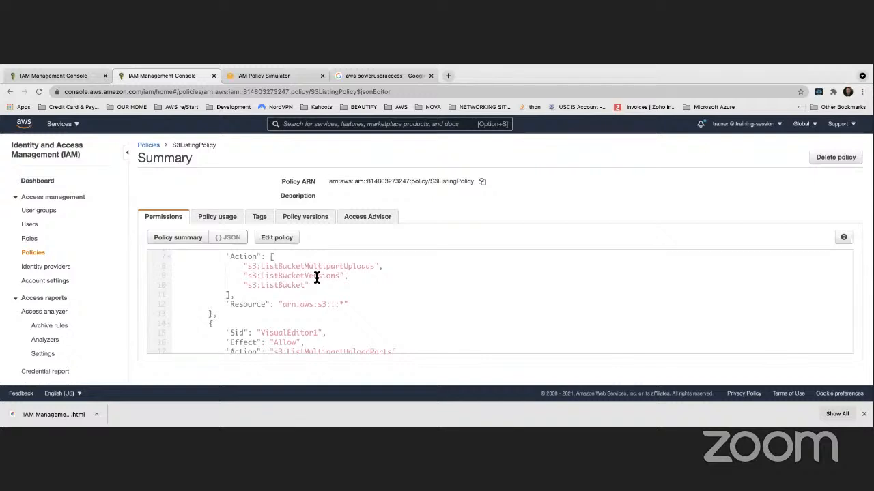
scroll(275, 286, down, 2)
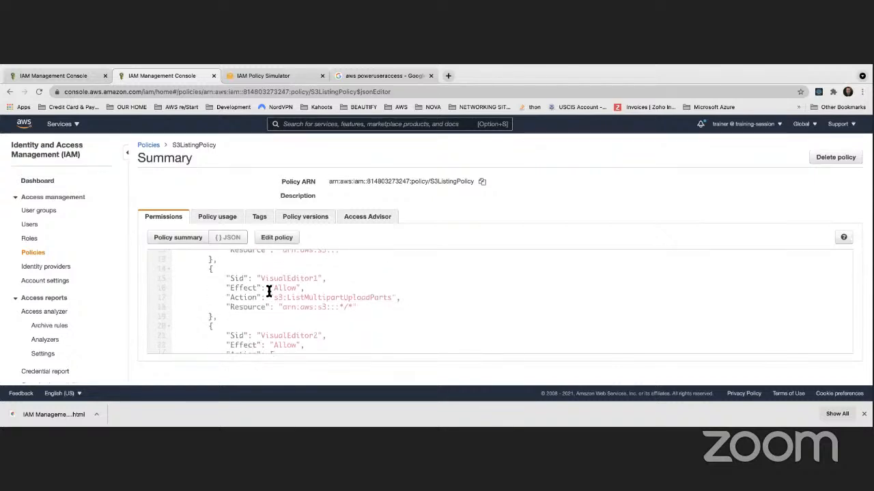
scroll(320, 294, down, 3)
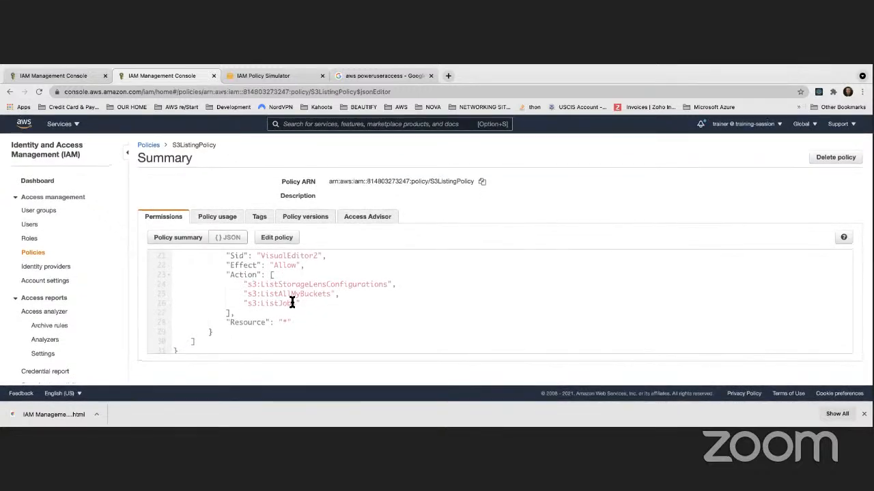
scroll(292, 302, up, 7)
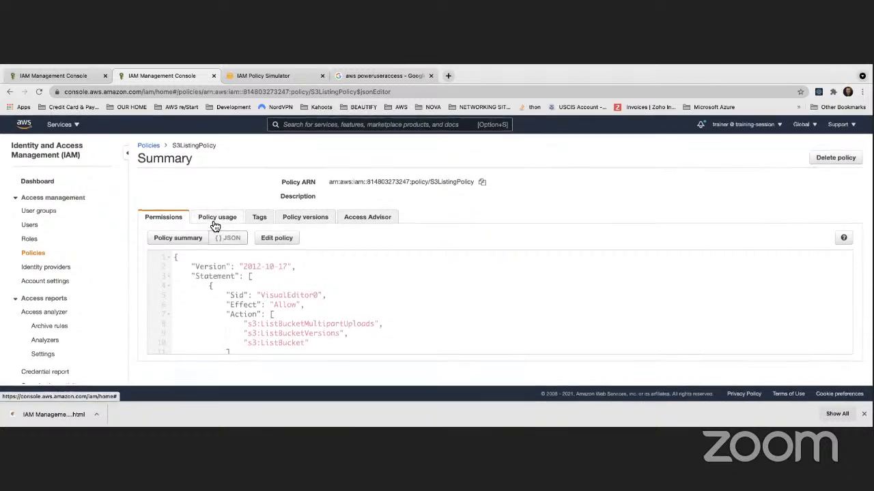
click(36, 181)
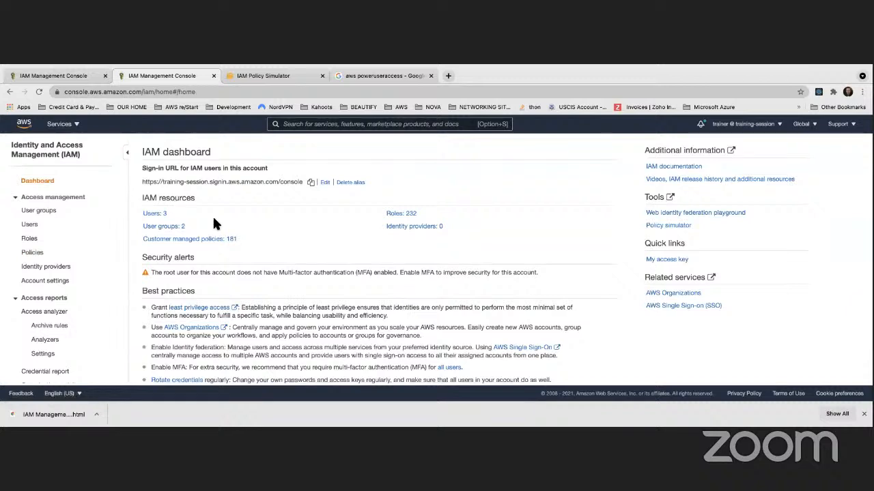
Open the administrator user's details page from the Users list
click(151, 214)
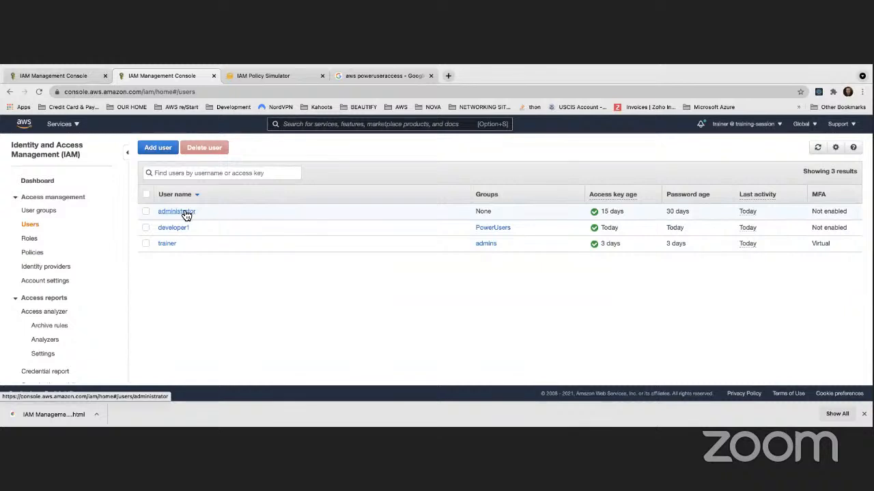
click(179, 211)
scroll(244, 275, down, 2)
scroll(244, 275, down, 1)
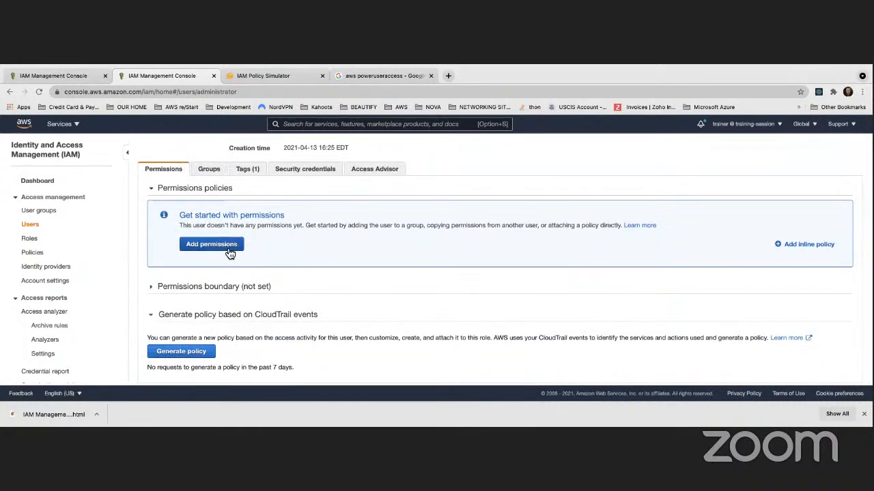
scroll(269, 234, up, 3)
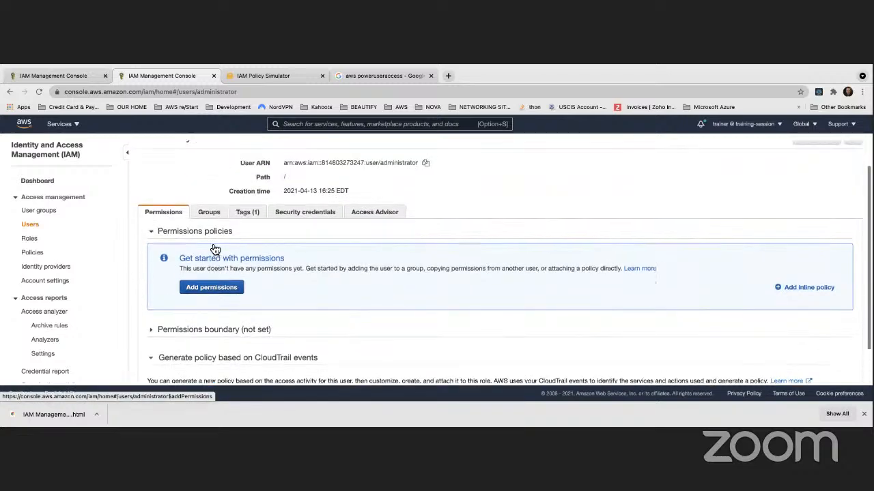
scroll(270, 233, down, 1)
scroll(195, 242, down, 2)
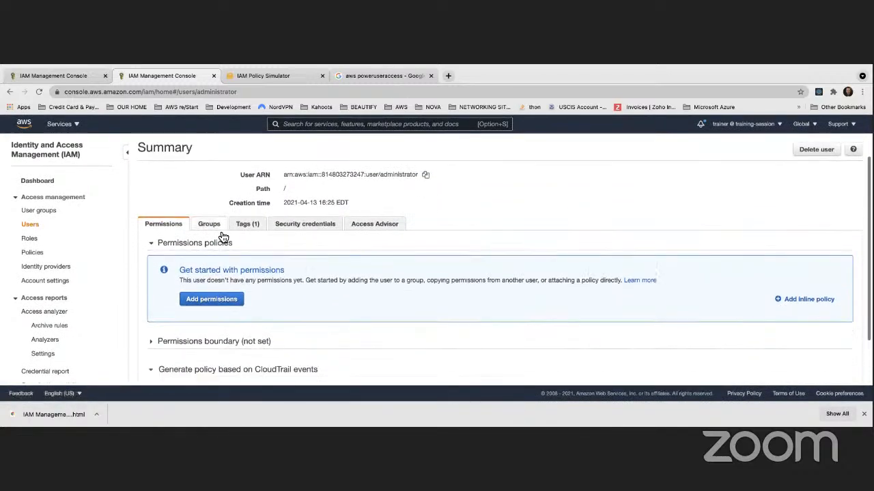
scroll(193, 201, up, 2)
Attach existing policy S3ListingPolicy, found by searching 's3', and confirm Add permissions
click(213, 322)
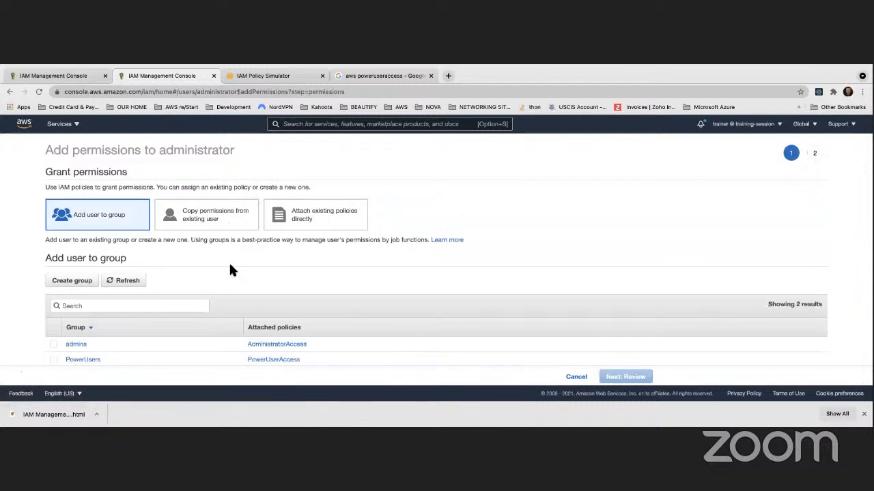
scroll(230, 269, down, 2)
scroll(227, 268, up, 2)
click(304, 217)
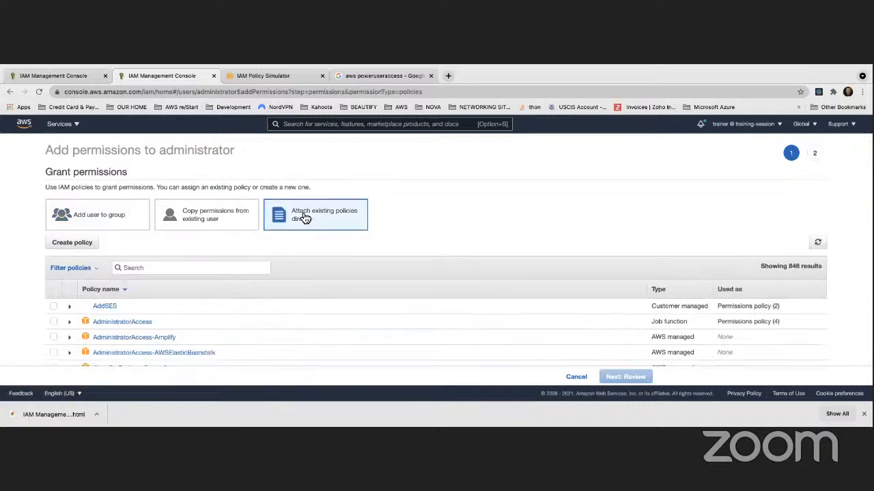
scroll(181, 239, down, 1)
text(s3lis)
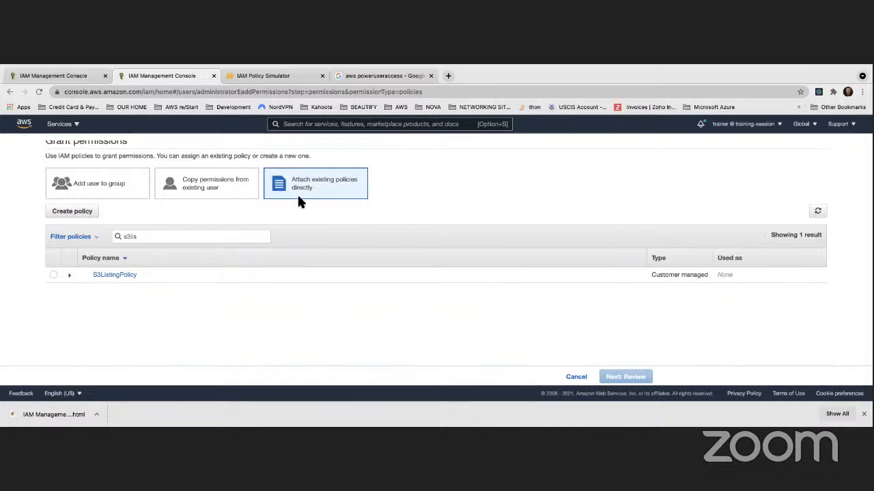
click(54, 274)
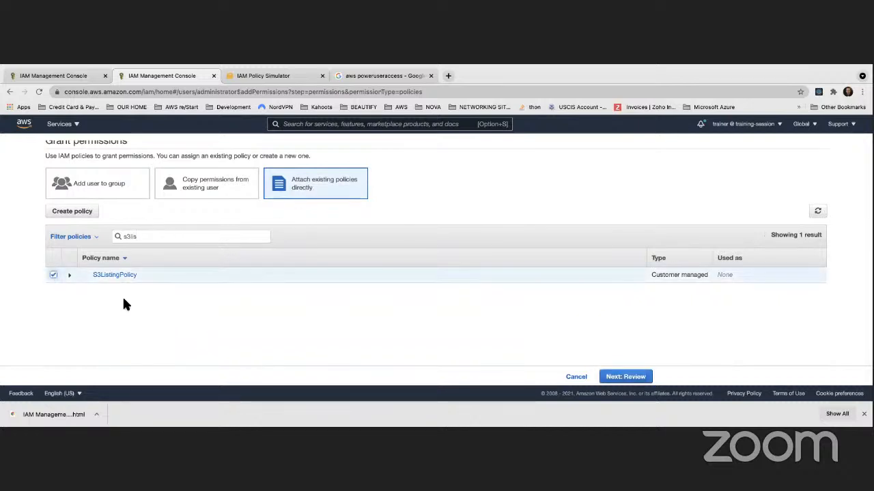
click(615, 377)
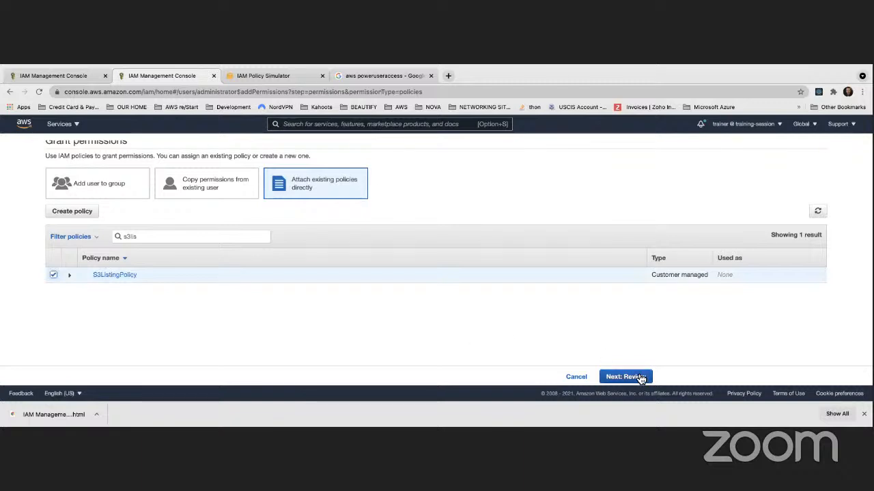
click(599, 376)
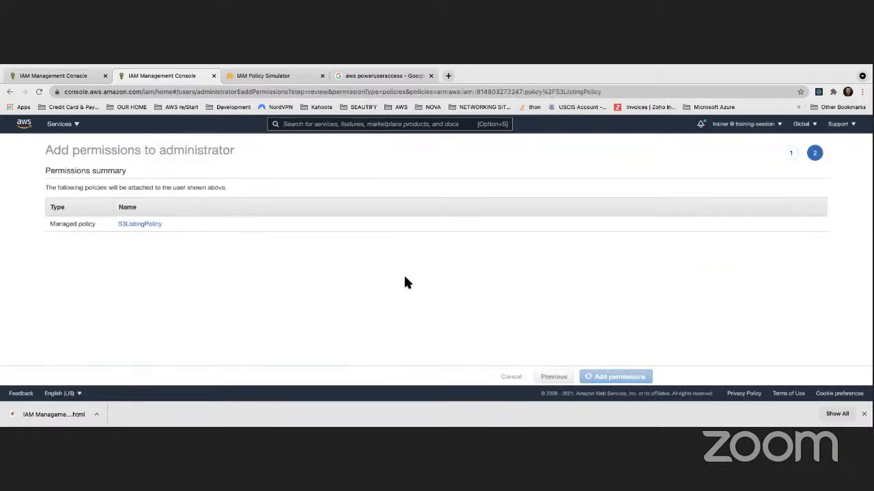
Expand the S3ListingPolicy row on the Permissions tab and scroll through its JSON List actions
scroll(415, 281, down, 3)
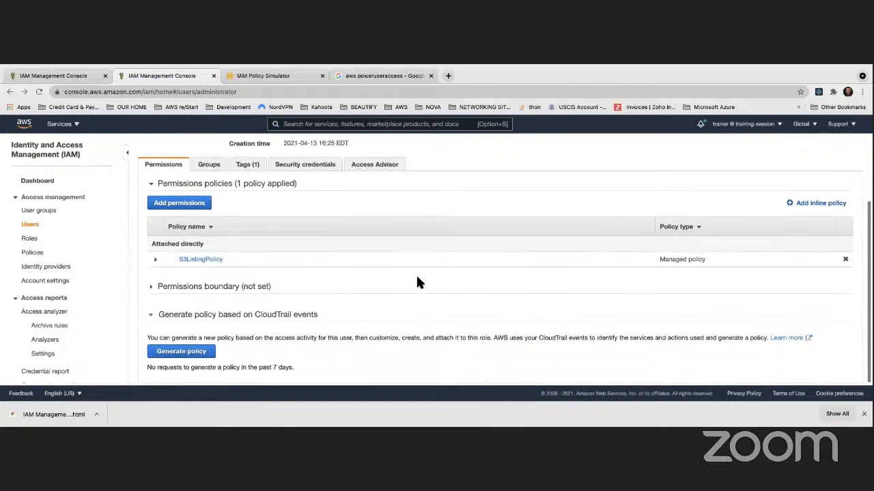
scroll(262, 267, up, 3)
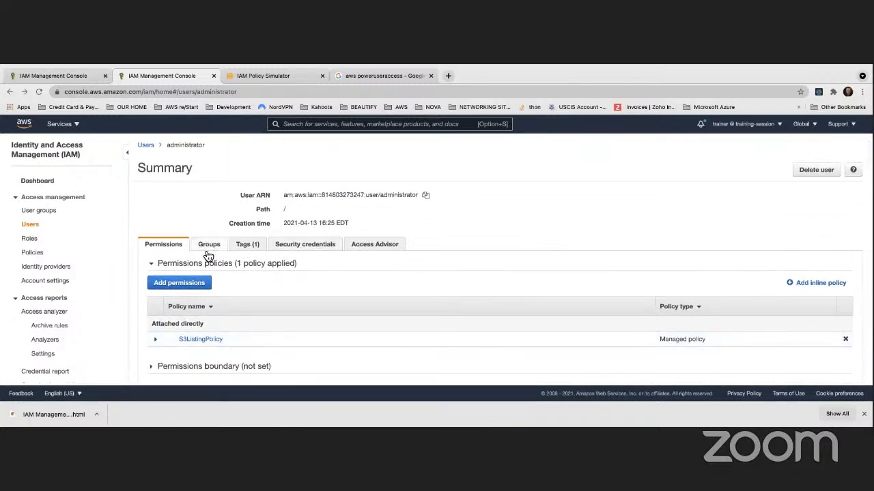
scroll(209, 263, down, 1)
scroll(210, 267, down, 1)
click(156, 260)
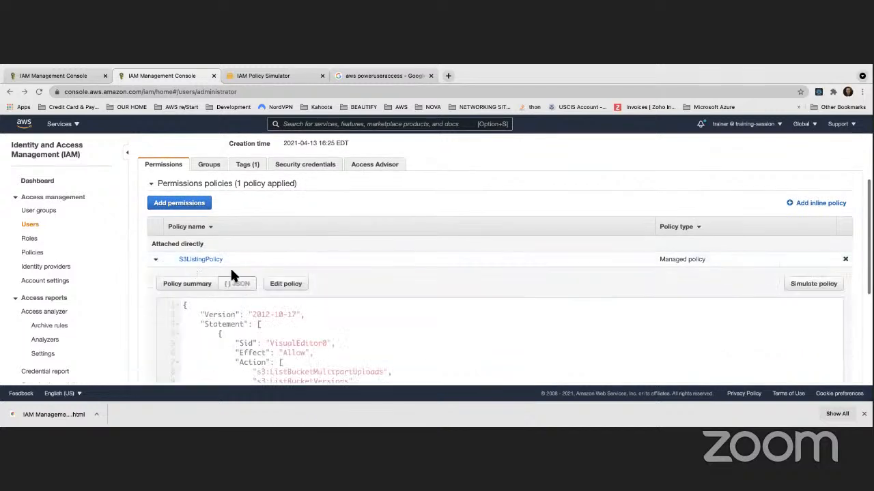
scroll(205, 267, down, 1)
scroll(230, 276, down, 5)
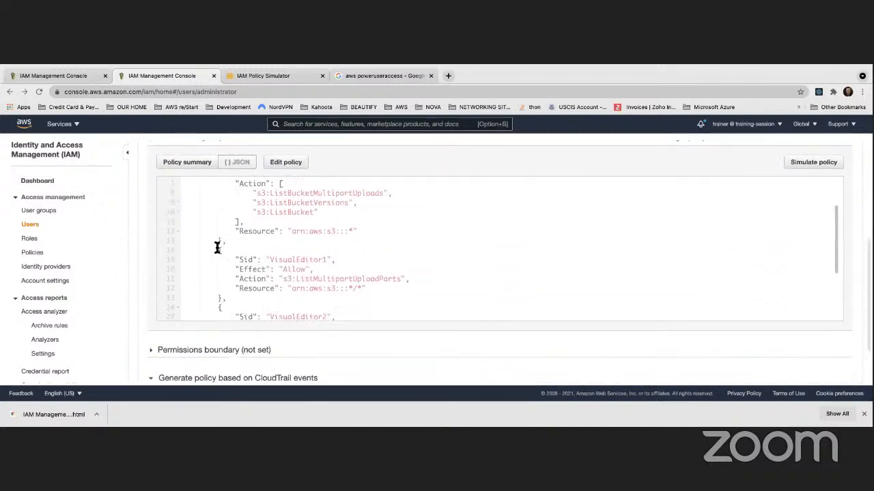
scroll(216, 248, down, 3)
scroll(216, 248, up, 4)
scroll(217, 248, up, 4)
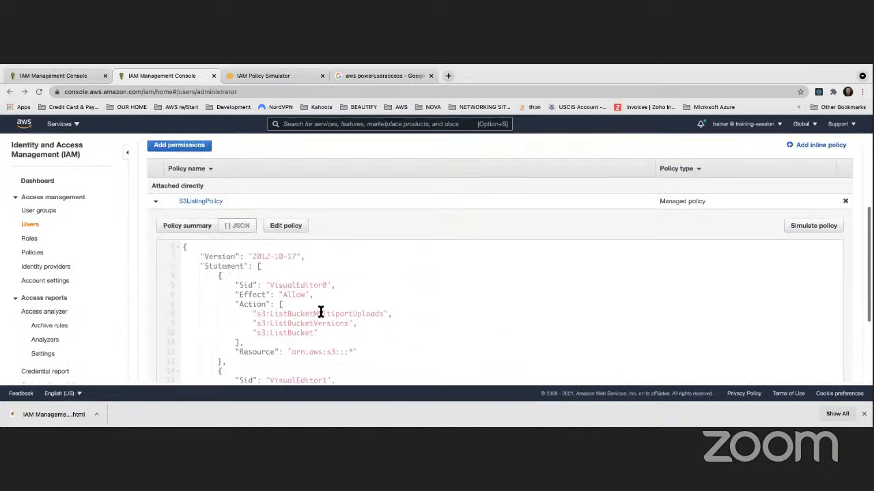
scroll(323, 313, down, 5)
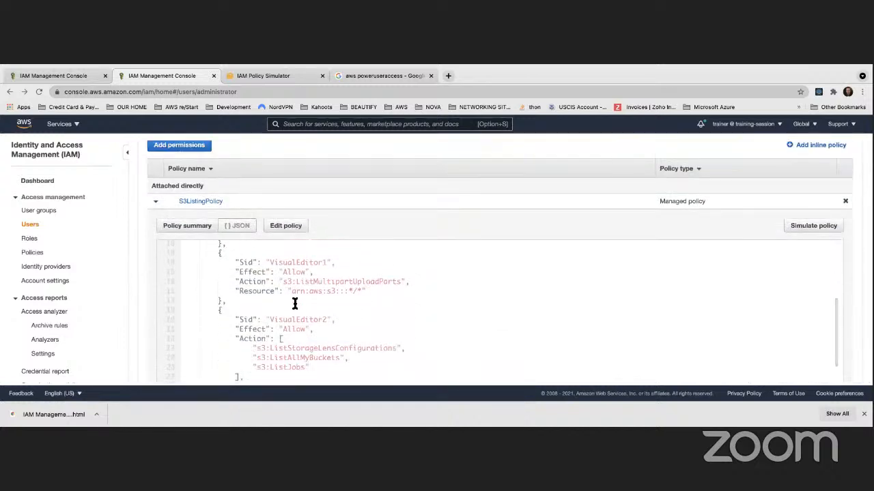
scroll(295, 304, up, 3)
scroll(295, 303, down, 1)
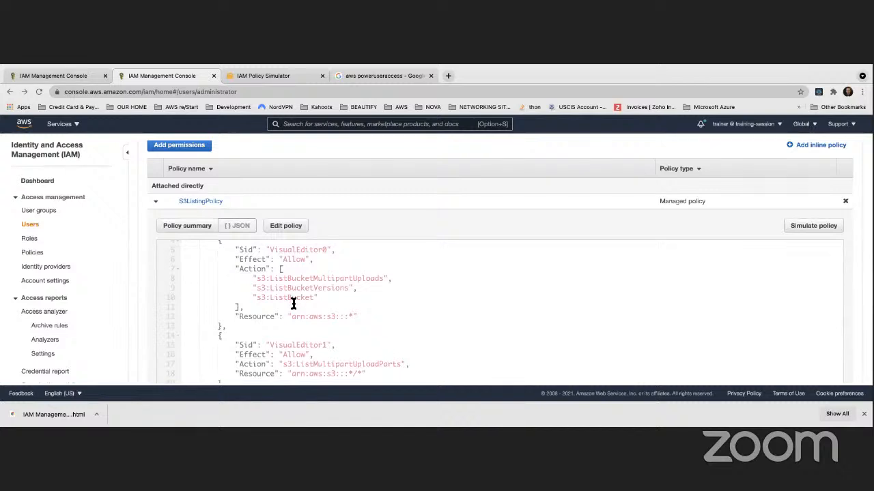
scroll(293, 304, up, 1)
scroll(293, 303, down, 4)
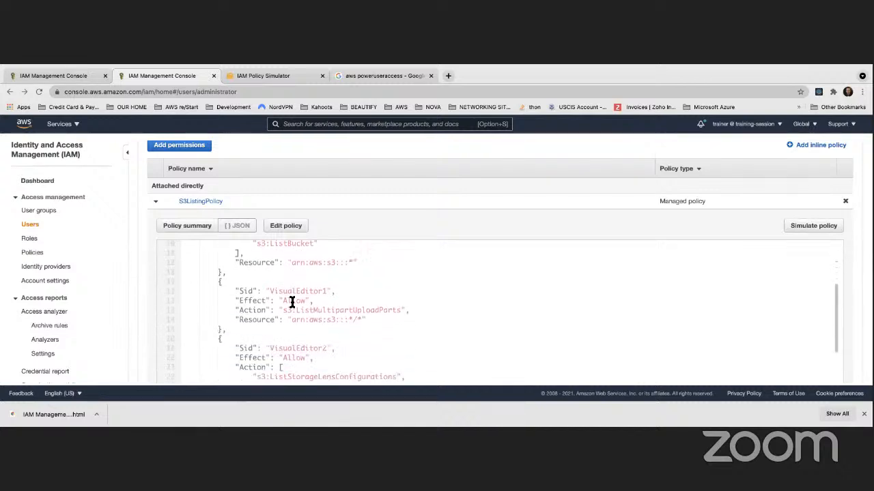
scroll(292, 302, down, 5)
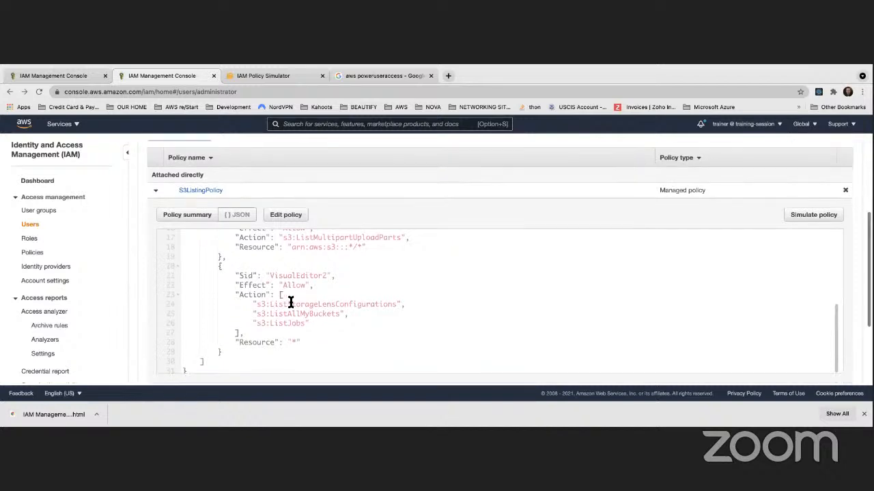
scroll(283, 303, up, 8)
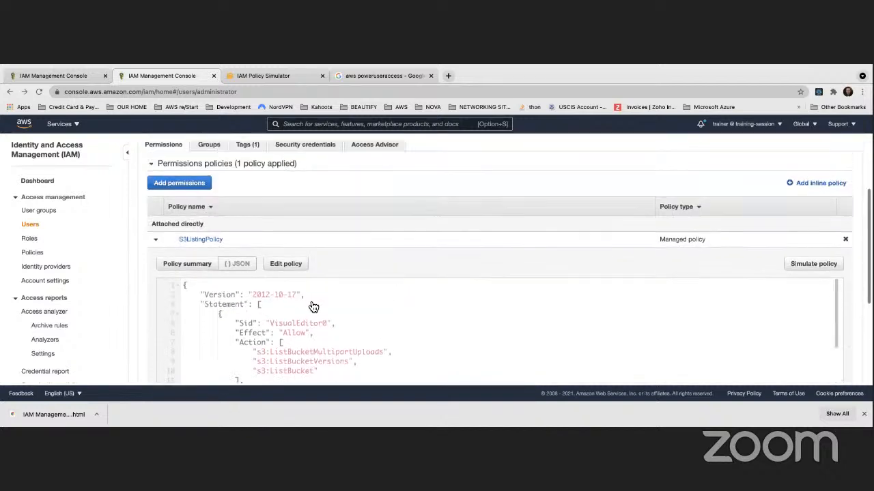
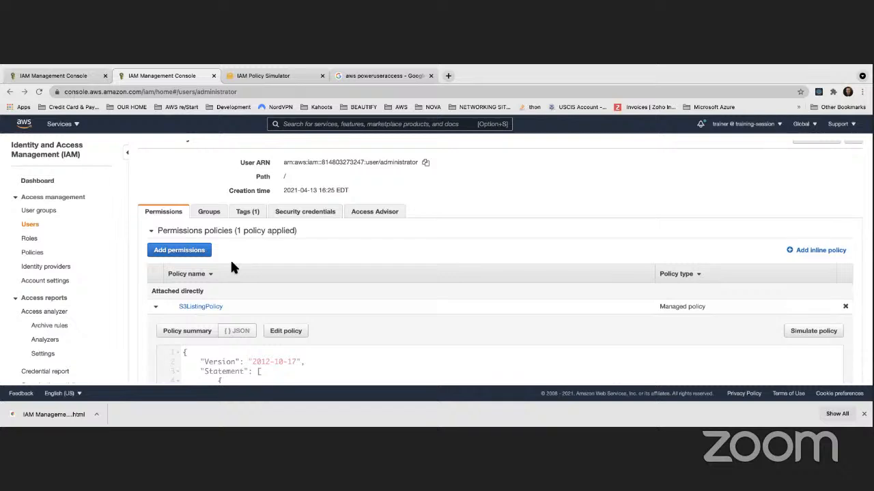
Open the IAM Roles list and look over the account's 232 roles
click(31, 239)
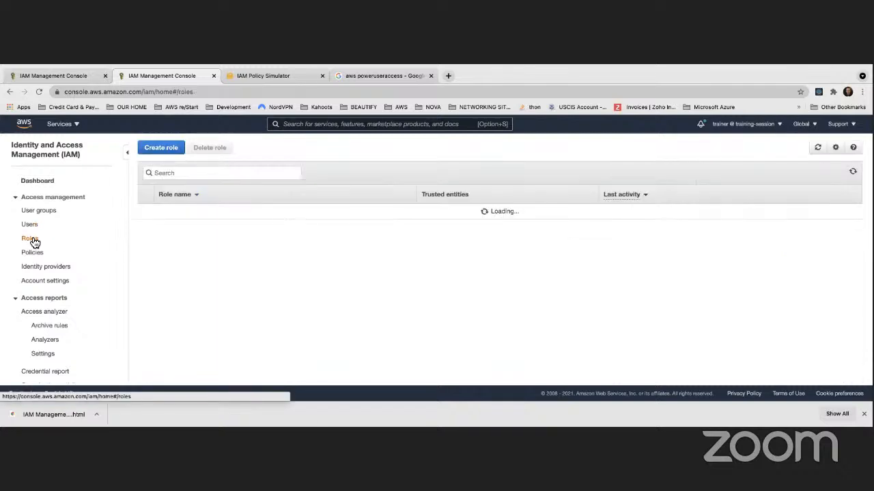
scroll(201, 252, down, 5)
scroll(197, 256, up, 2)
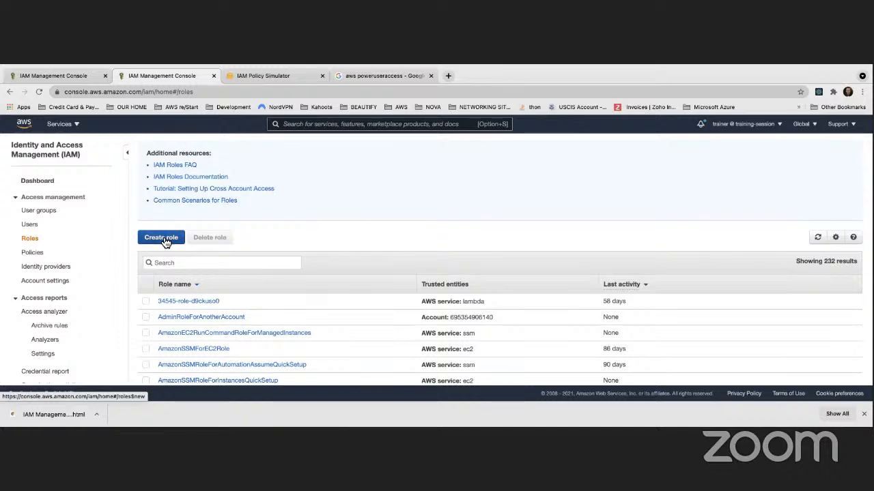
Start a new role with AWS service as trusted entity and EC2 as the use case
click(164, 239)
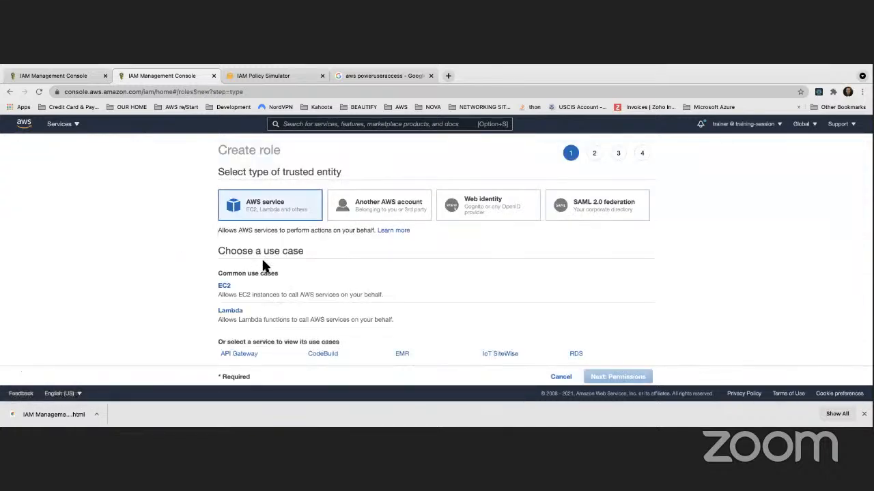
scroll(261, 258, down, 3)
scroll(266, 269, up, 2)
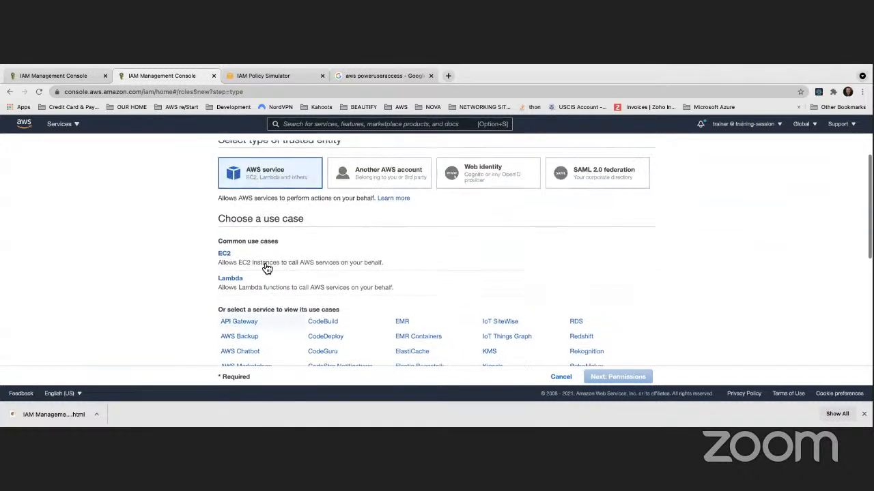
scroll(266, 268, up, 1)
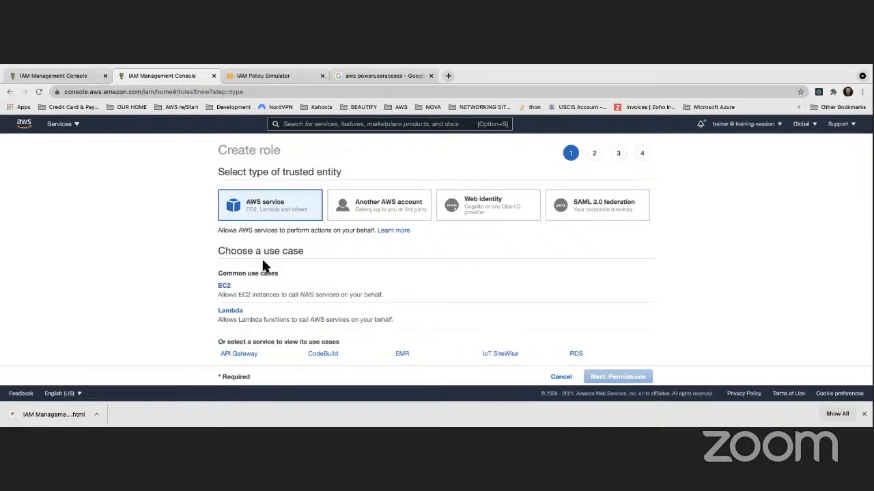
scroll(242, 254, down, 1)
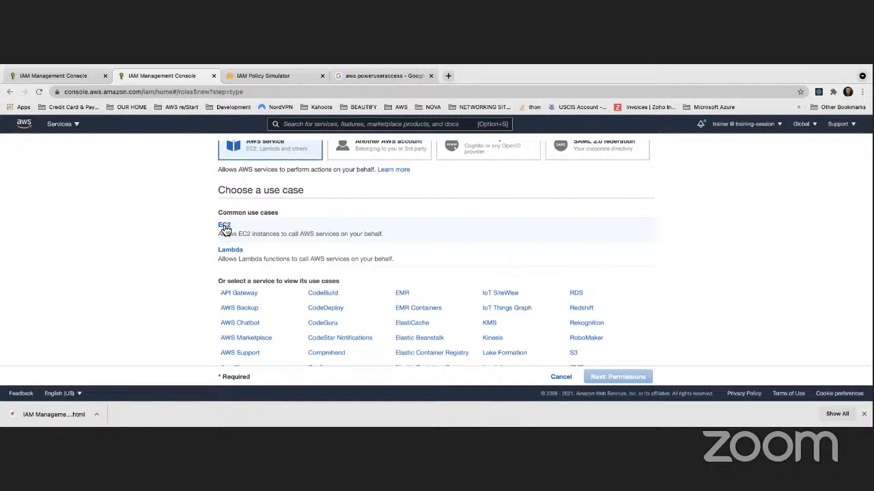
click(225, 229)
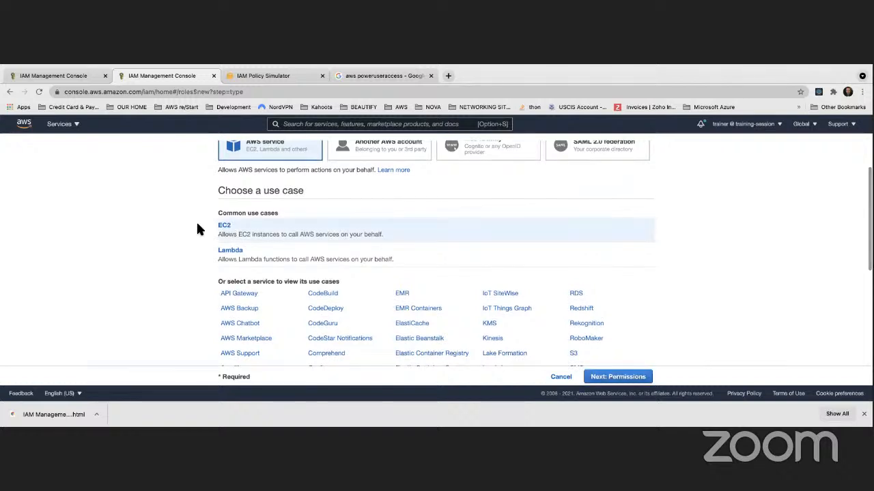
scroll(201, 228, down, 3)
Attach S3ListingPolicy, found by filtering for 's3lis', to the new EC2 role
click(627, 377)
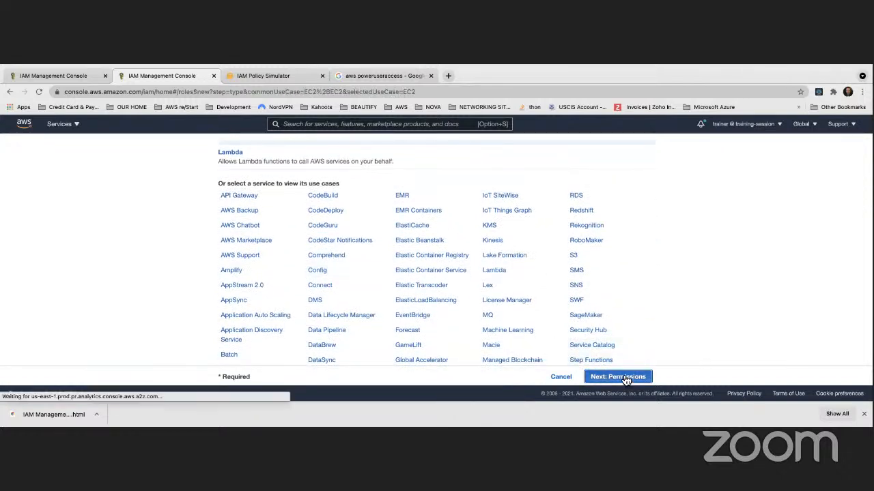
click(328, 170)
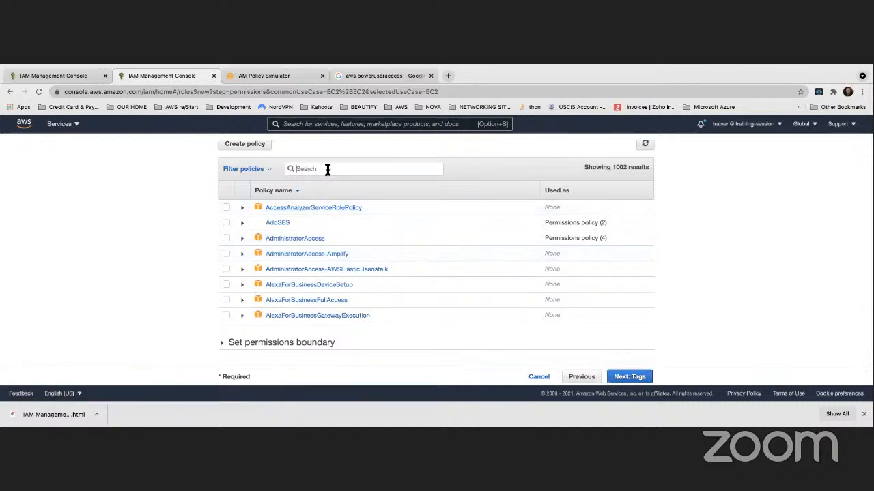
text(s3lis)
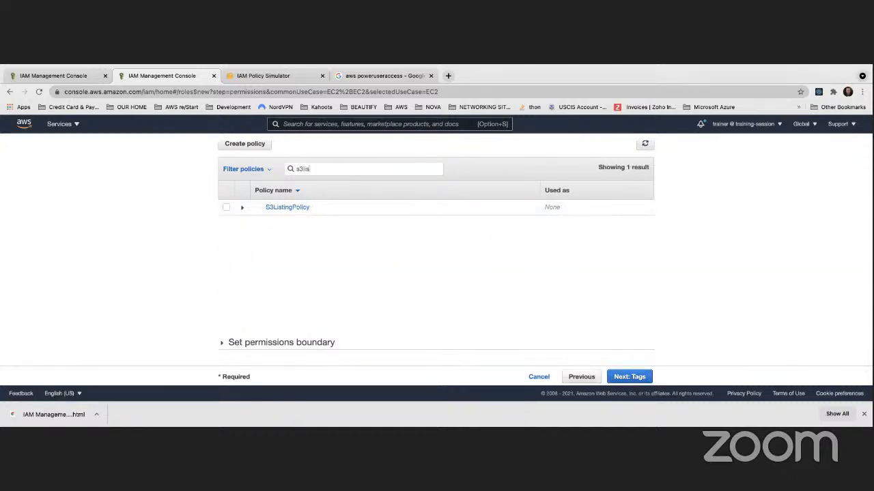
click(226, 207)
click(635, 377)
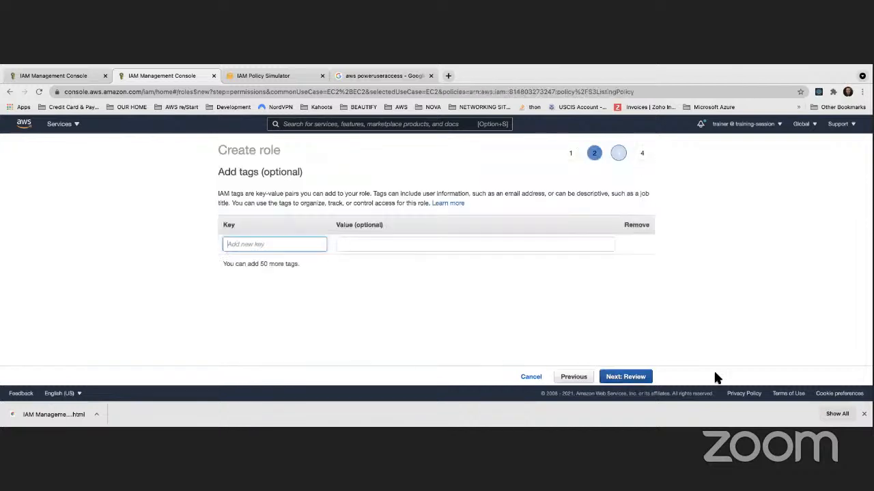
Skip tags and name the role S3EC2OnlyListingRole on the review step
click(633, 377)
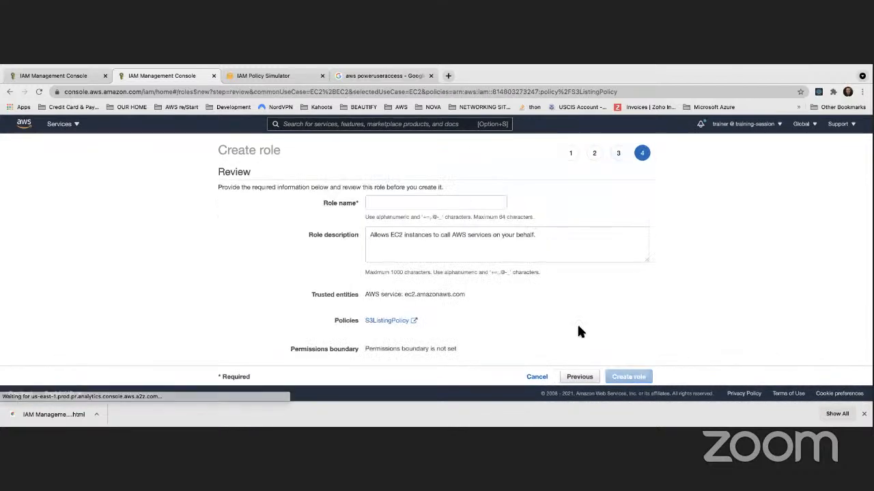
click(389, 204)
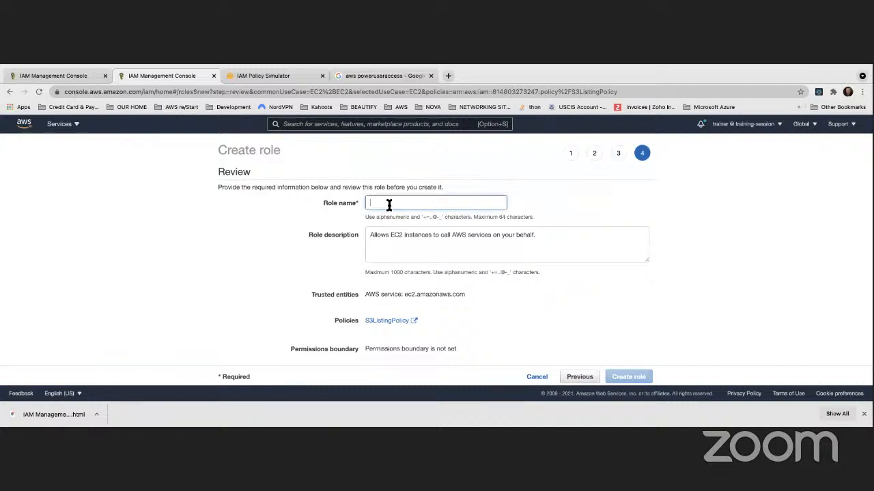
text(S3EC2)
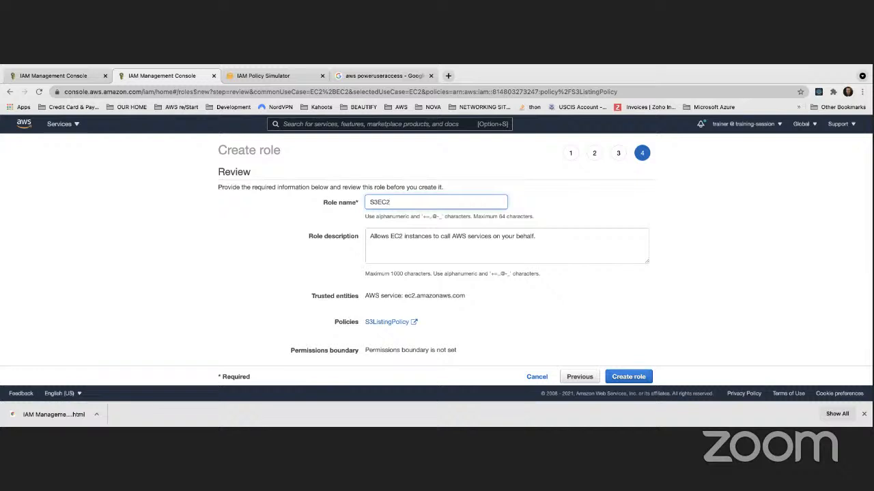
text(ListingRole)
click(388, 202)
text(OnlyListingRole)
click(725, 223)
scroll(571, 270, down, 1)
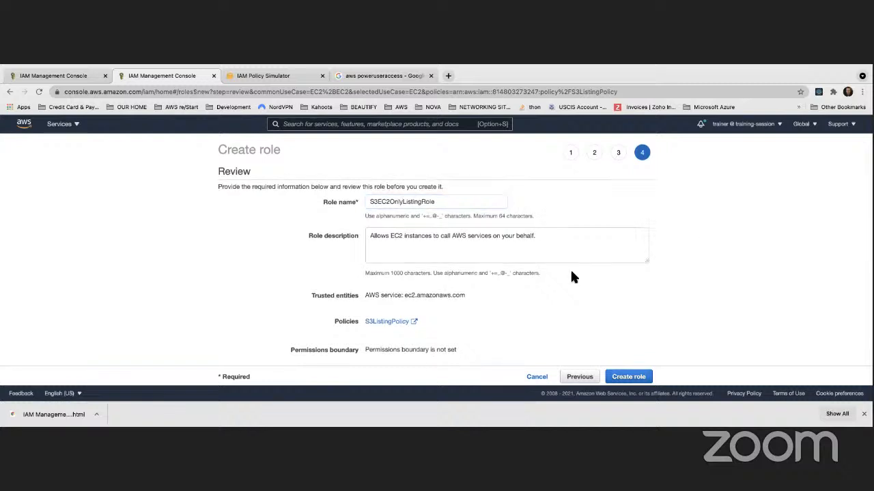
Create the role, then open S3EC2OnlyListingRole's summary from the success banner
click(628, 379)
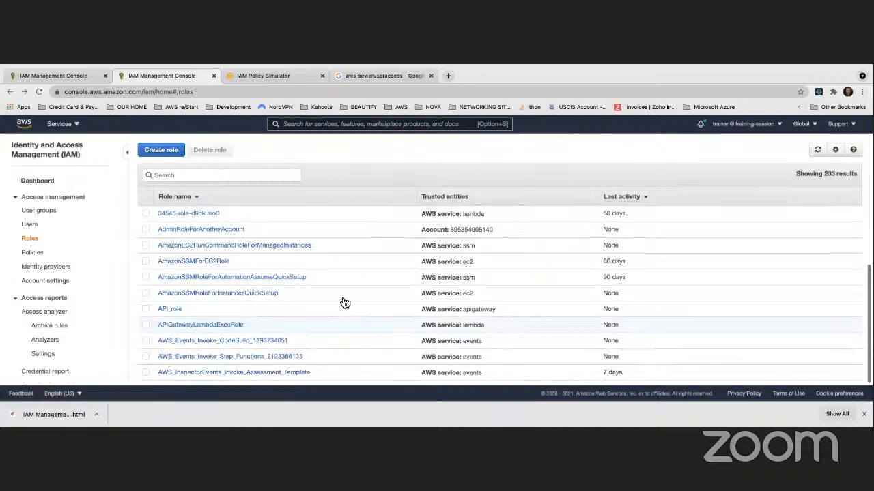
scroll(227, 285, down, 3)
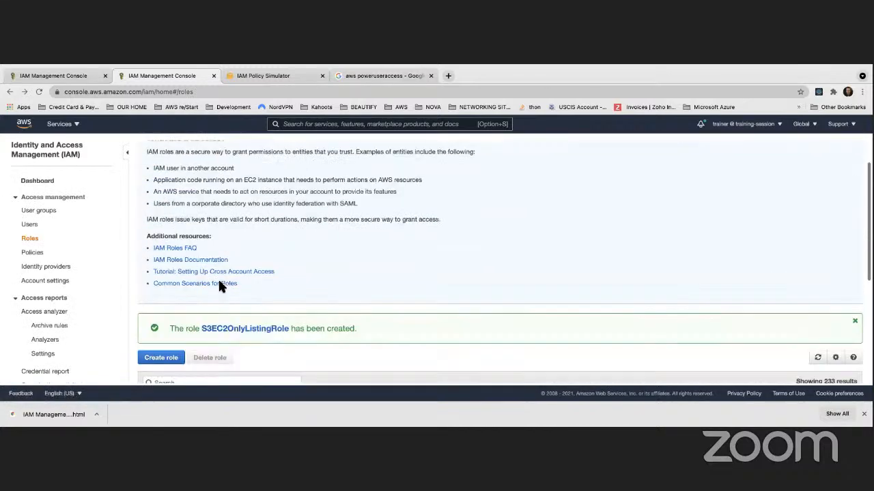
click(263, 288)
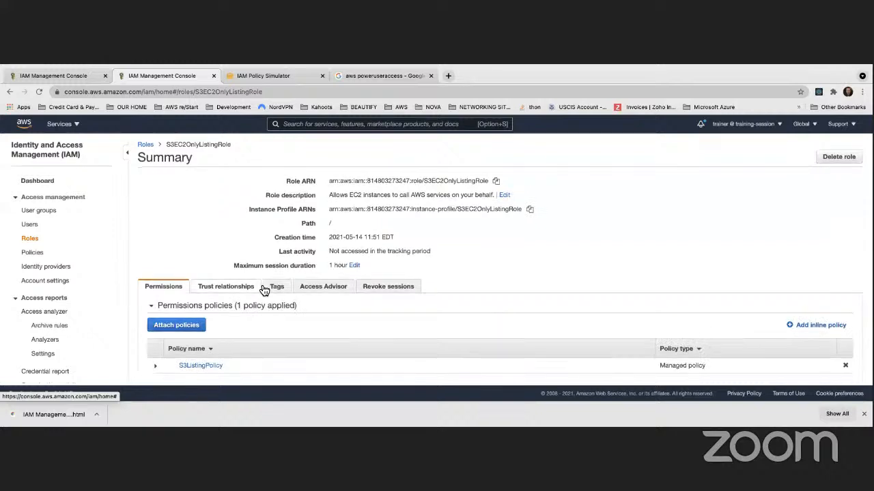
scroll(255, 289, down, 3)
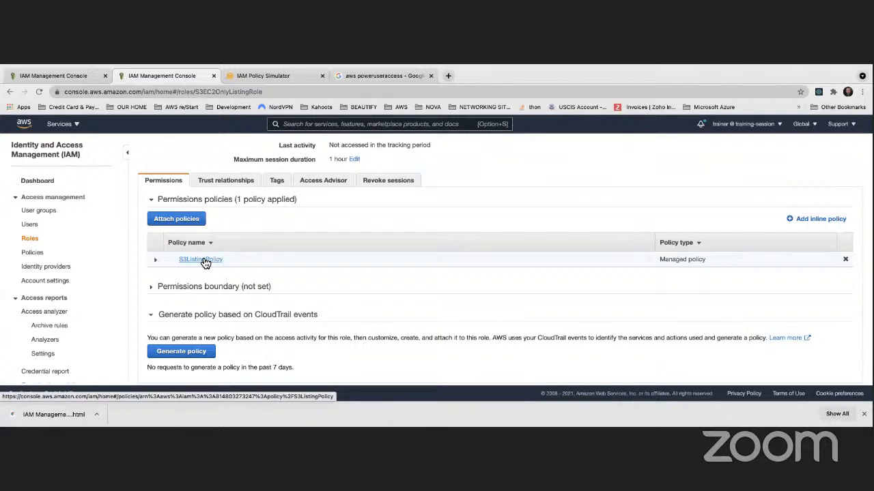
Expand S3ListingPolicy and read its JSON Allow statements for S3 list actions like ListAllMyBuckets
click(157, 261)
scroll(244, 317, down, 3)
scroll(244, 318, up, 5)
scroll(277, 318, down, 6)
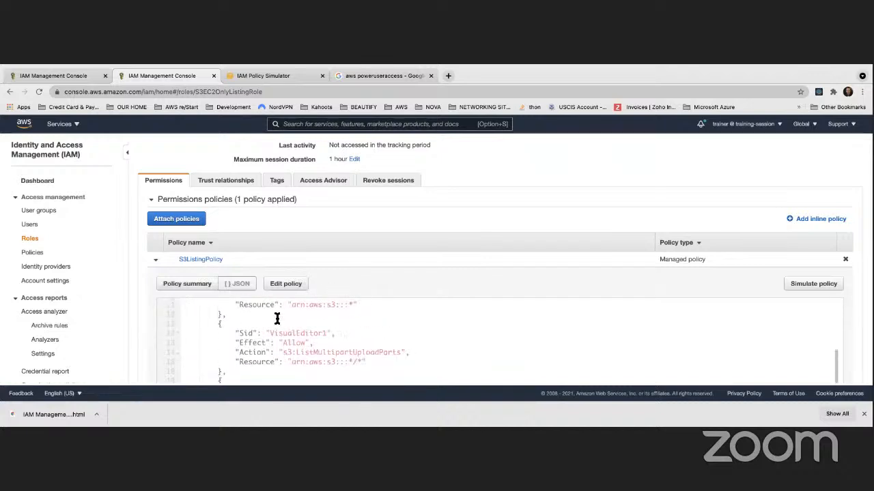
scroll(277, 318, up, 5)
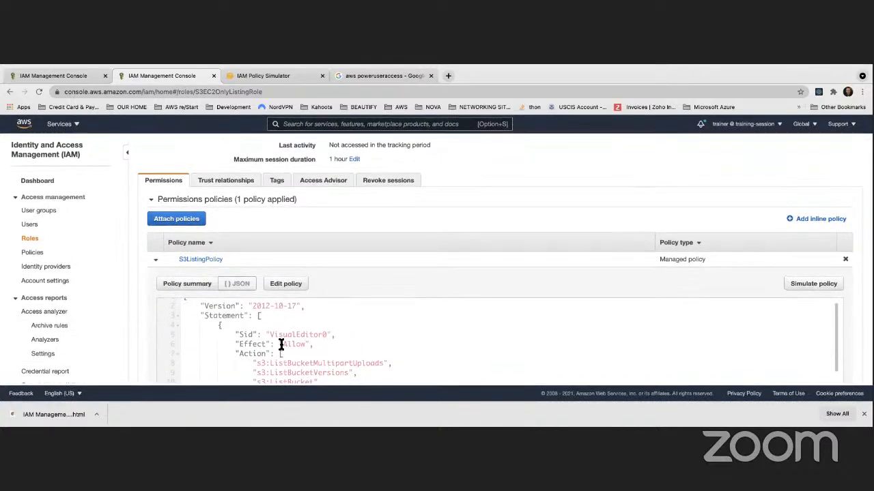
double_click(305, 344)
scroll(304, 344, down, 1)
scroll(303, 343, down, 5)
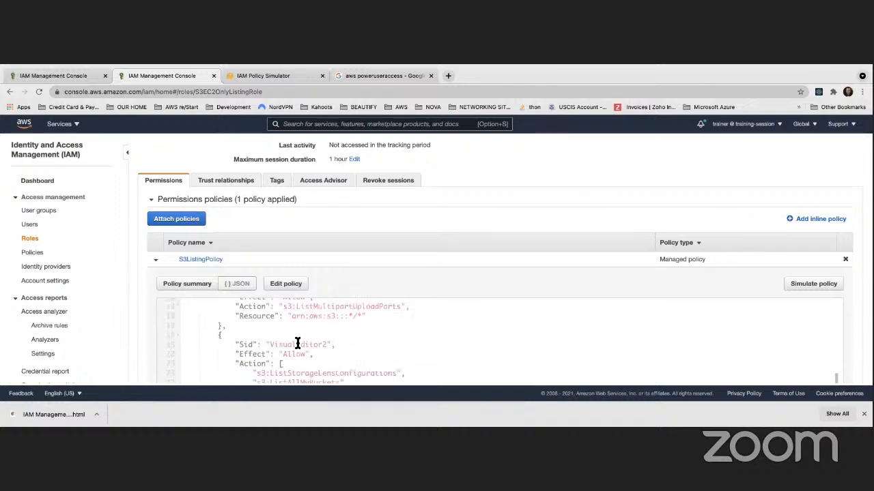
scroll(298, 343, down, 6)
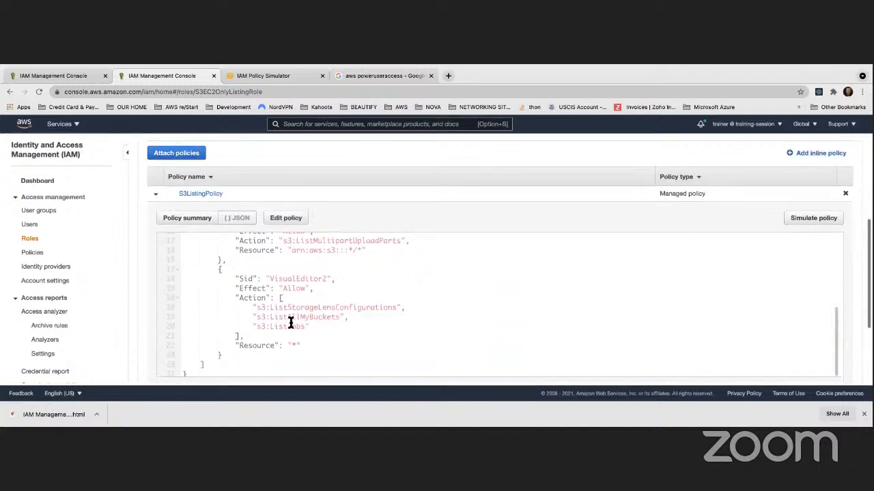
scroll(288, 325, down, 1)
scroll(286, 326, up, 4)
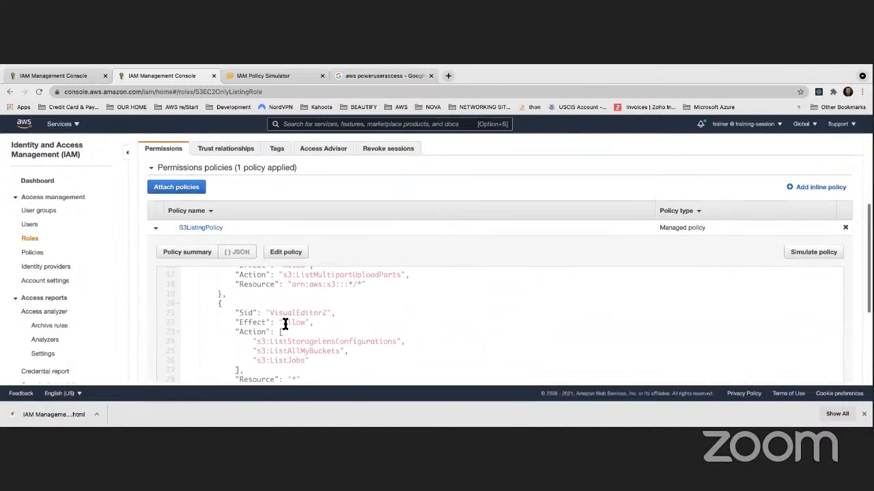
scroll(285, 323, up, 6)
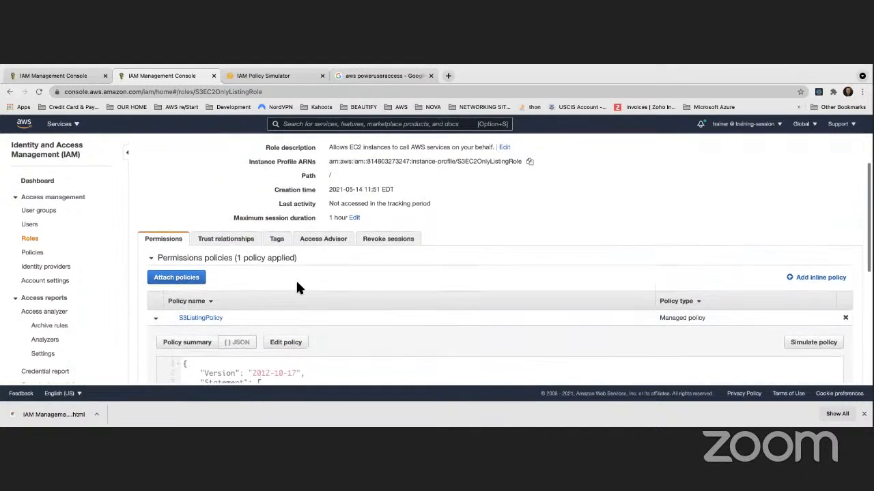
scroll(297, 287, up, 2)
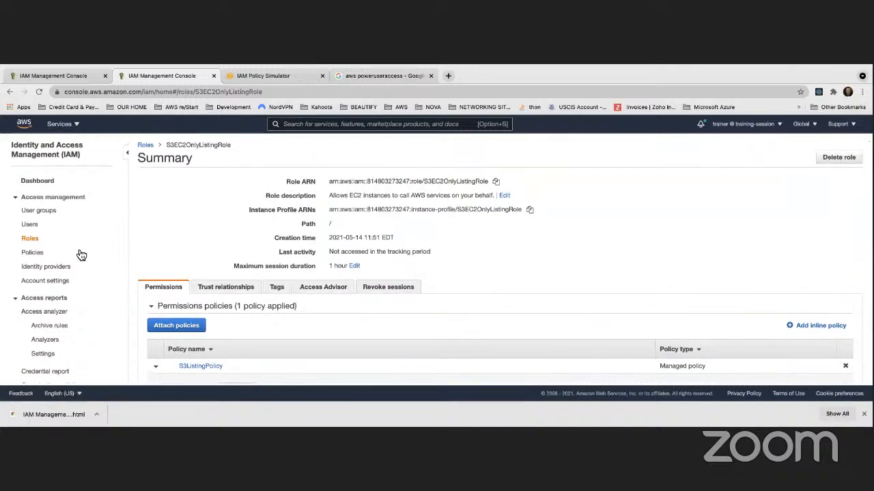
Browse the IAM Policies, Roles, Users and User groups pages in turn
click(32, 256)
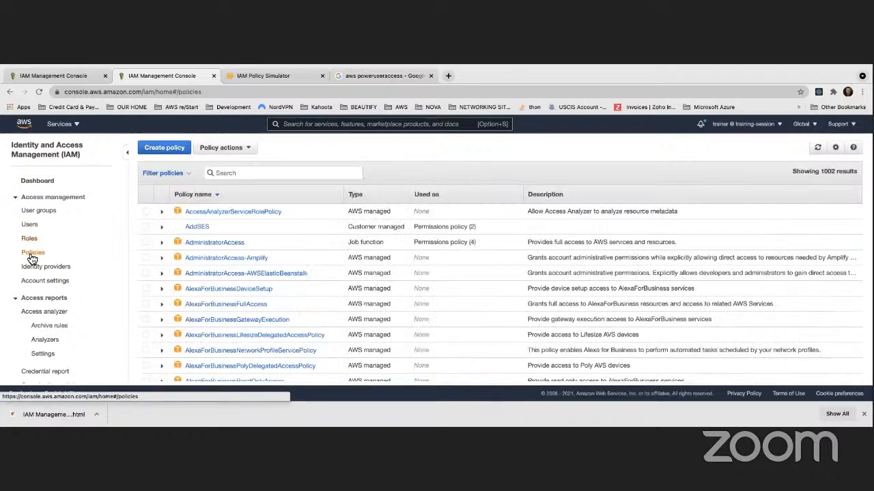
click(30, 240)
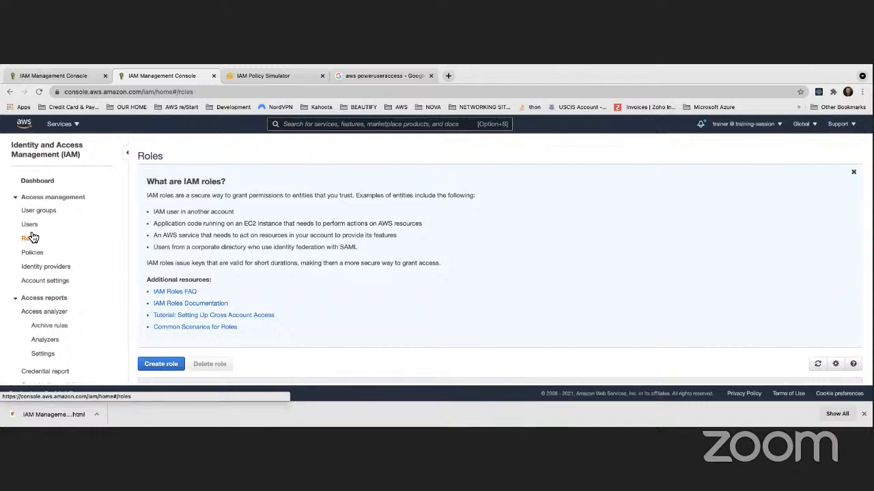
click(31, 227)
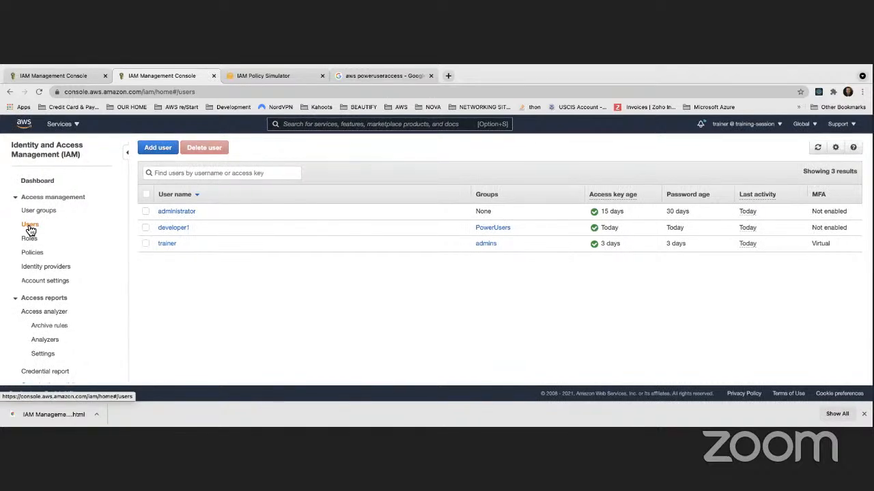
click(36, 211)
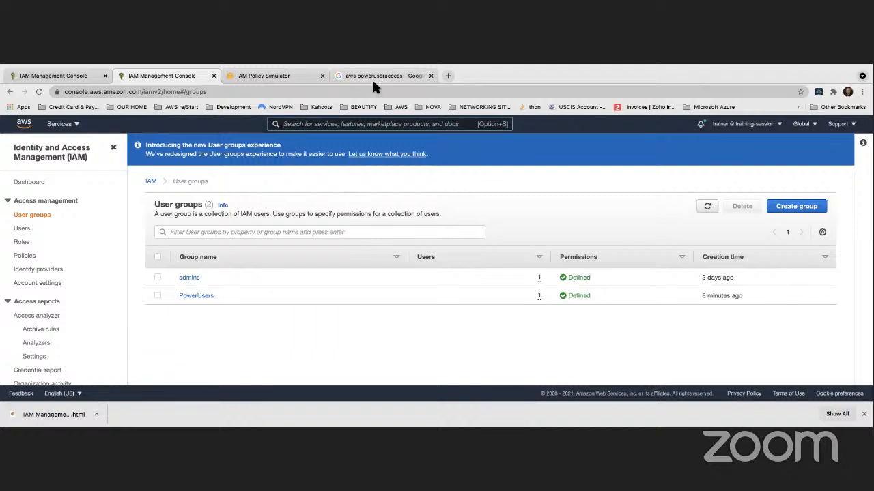
Return to the PowerUsers group tab and search the console for Trusted Advisor
click(81, 77)
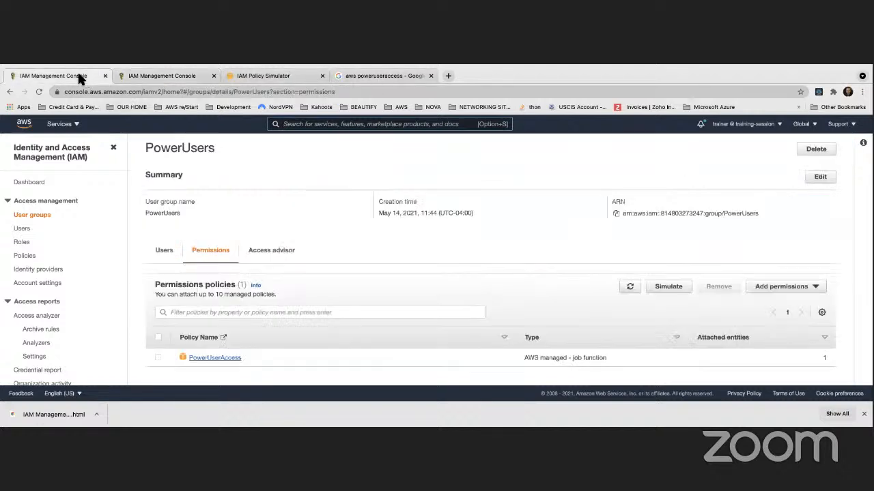
click(306, 125)
text(trsut)
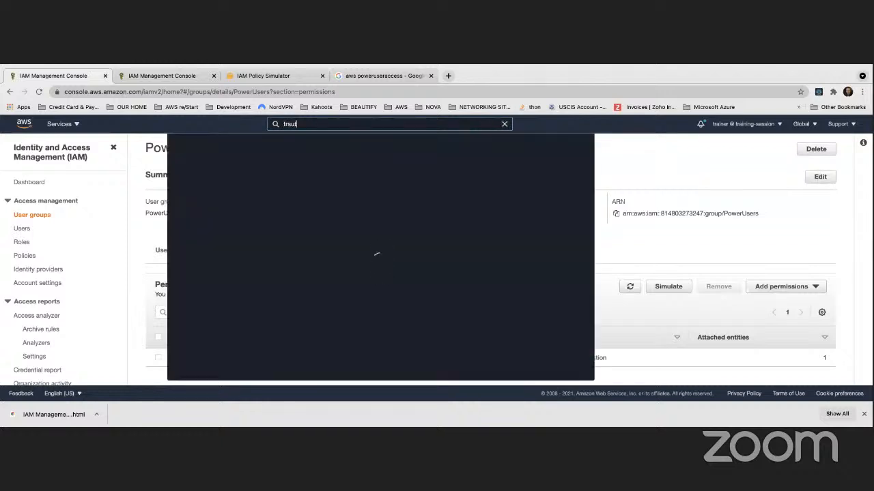
key(BackSpace)
key(BackSpace)
key(BackSpace)
text(usted advisor)
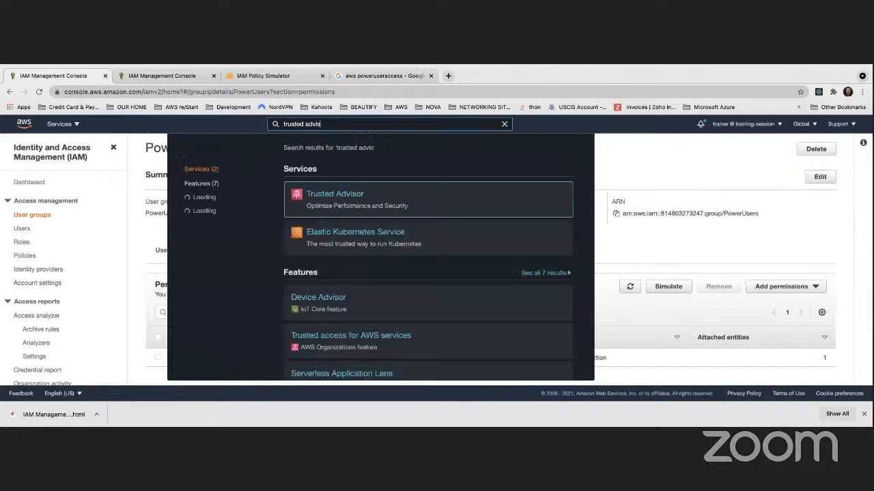
Open Trusted Advisor and its Service Limits checks
click(331, 201)
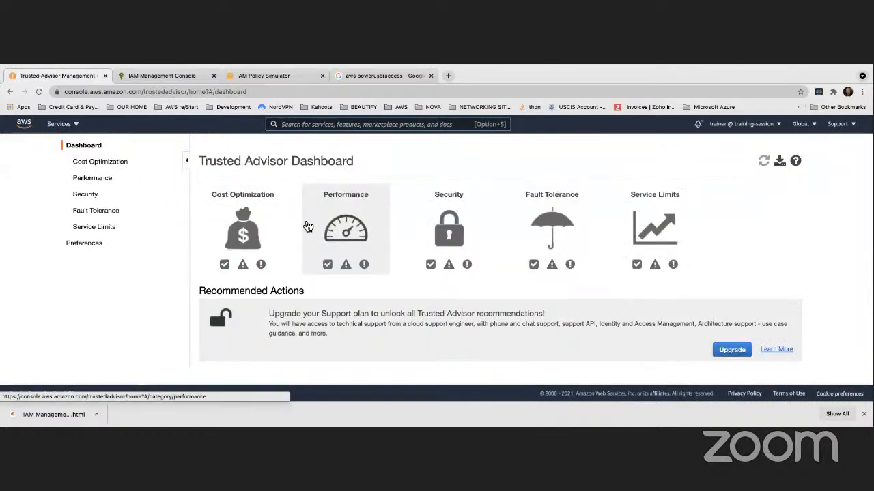
scroll(197, 184, down, 2)
click(104, 181)
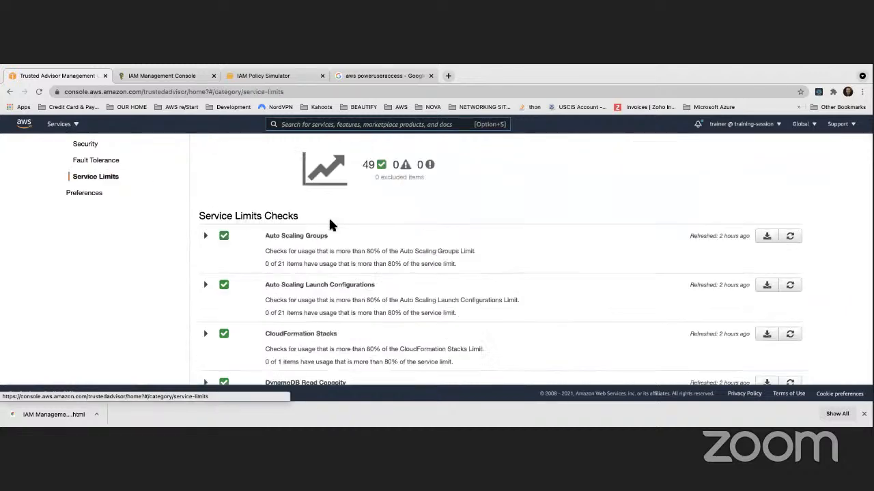
scroll(349, 241, down, 10)
scroll(347, 237, down, 5)
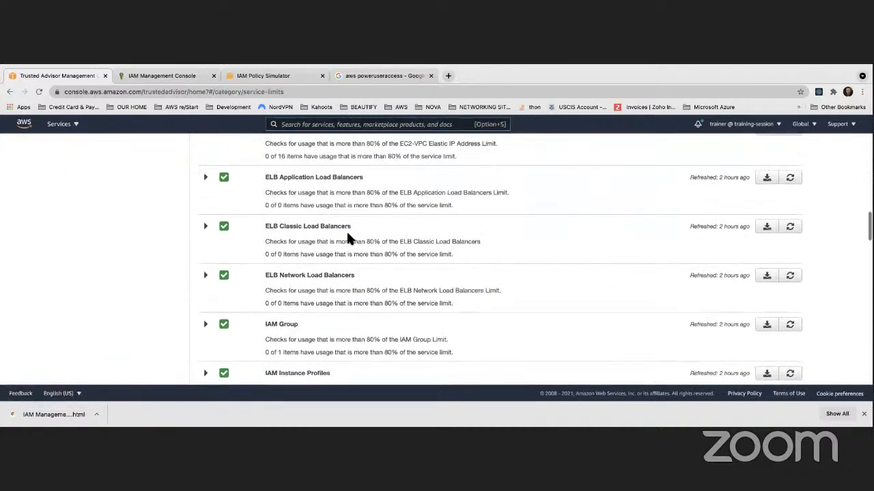
scroll(349, 241, up, 1)
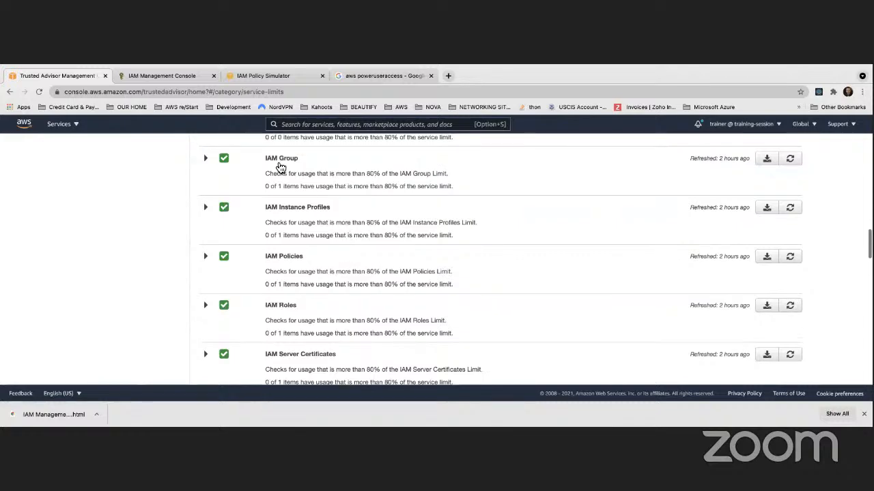
Expand the IAM Group and IAM Policies service limit checks
click(302, 176)
scroll(352, 226, down, 3)
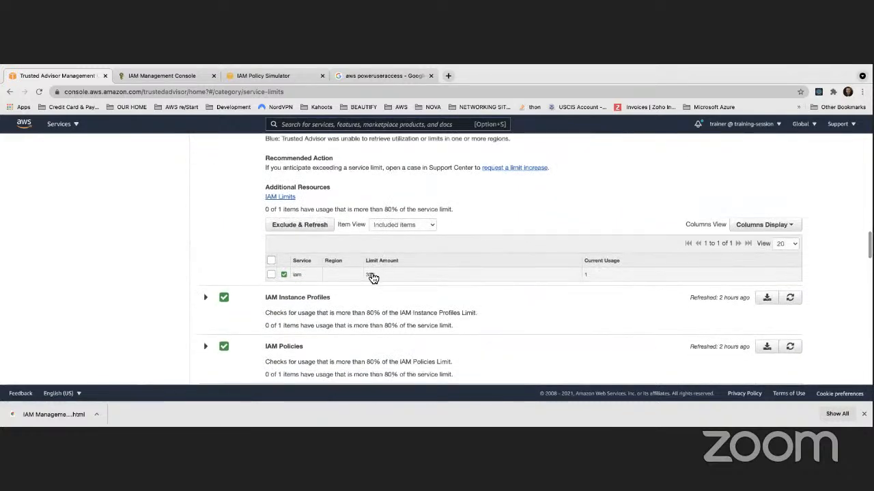
scroll(374, 279, up, 3)
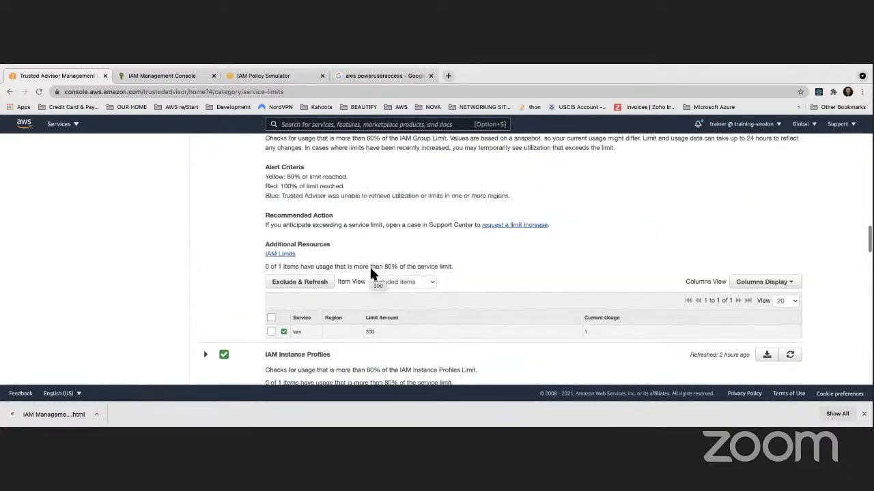
scroll(301, 236, down, 5)
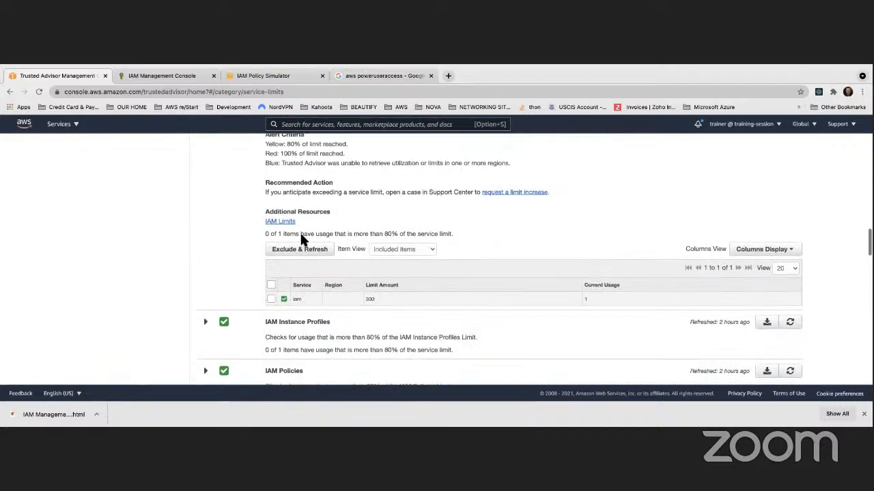
click(338, 264)
scroll(347, 265, down, 1)
scroll(348, 265, down, 2)
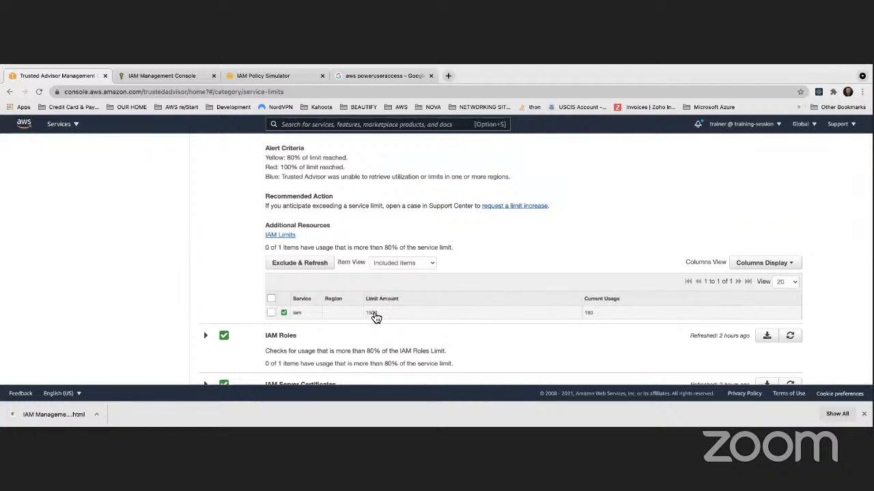
scroll(369, 314, up, 3)
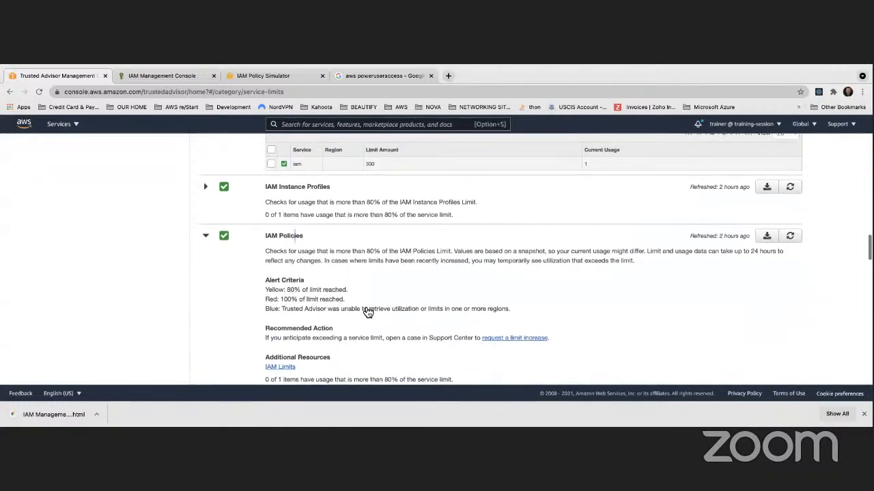
scroll(367, 311, down, 5)
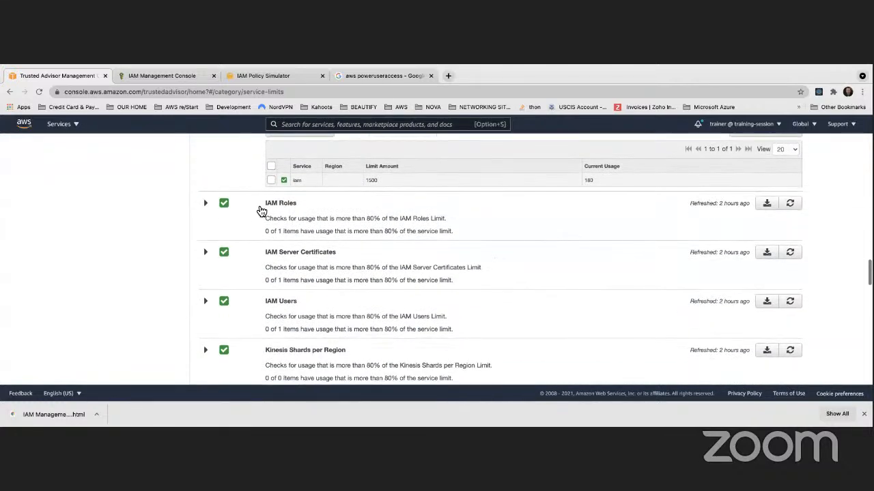
Expand the IAM Roles and IAM Users limit checks, then return to the IAM user groups tab
click(264, 210)
scroll(380, 279, down, 3)
scroll(380, 283, down, 1)
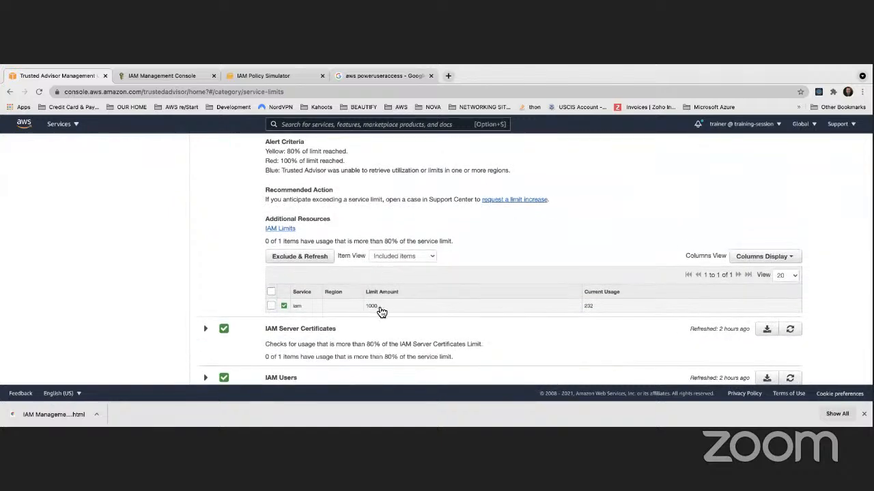
scroll(381, 311, down, 3)
click(206, 273)
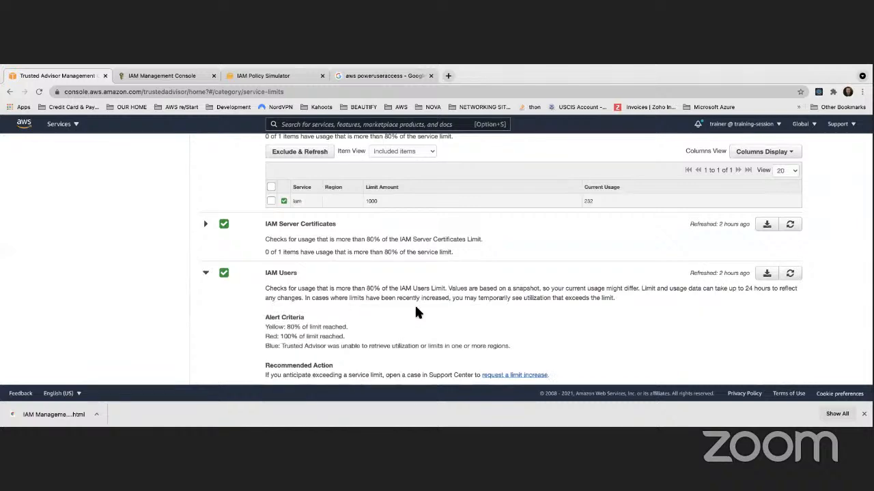
scroll(415, 310, down, 4)
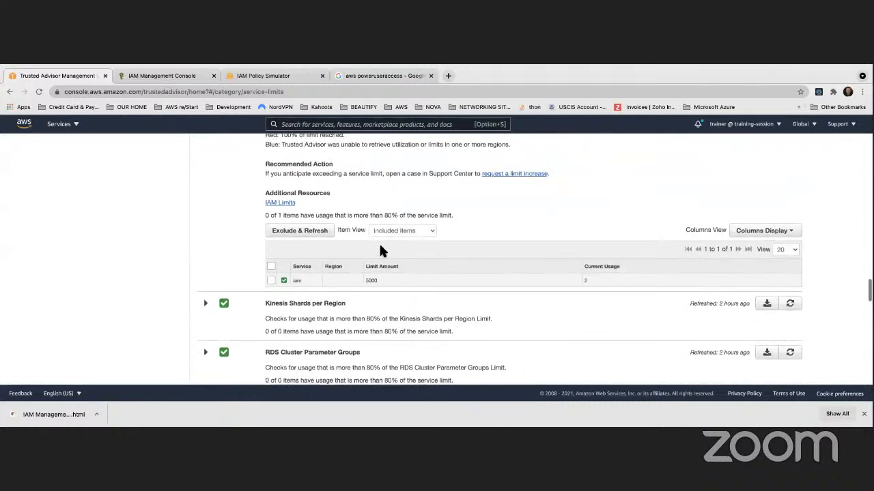
scroll(381, 251, up, 5)
scroll(338, 239, up, 8)
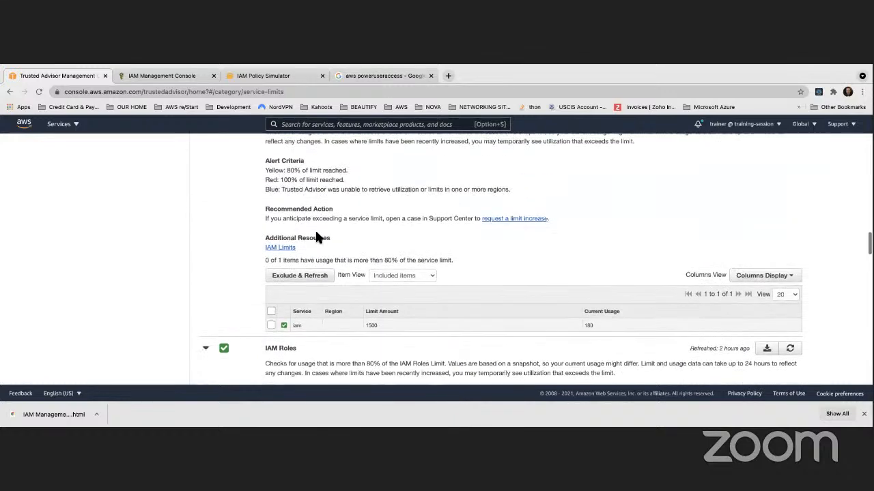
scroll(315, 236, up, 2)
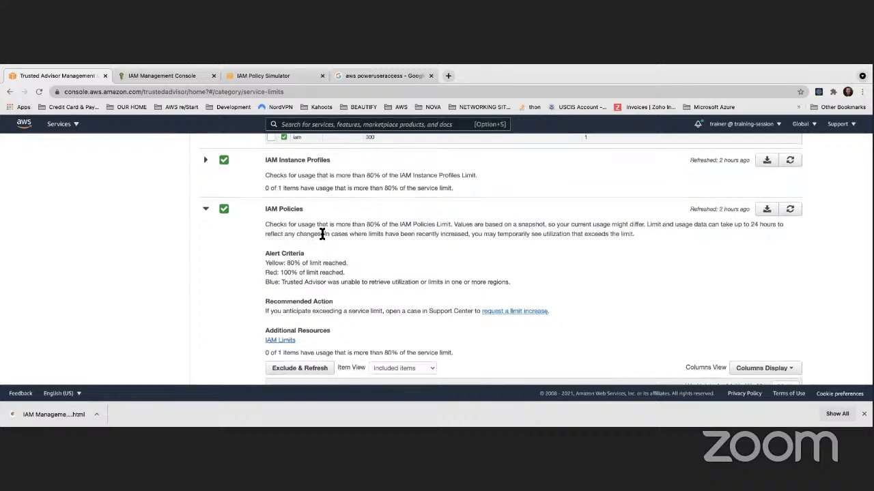
scroll(322, 235, up, 10)
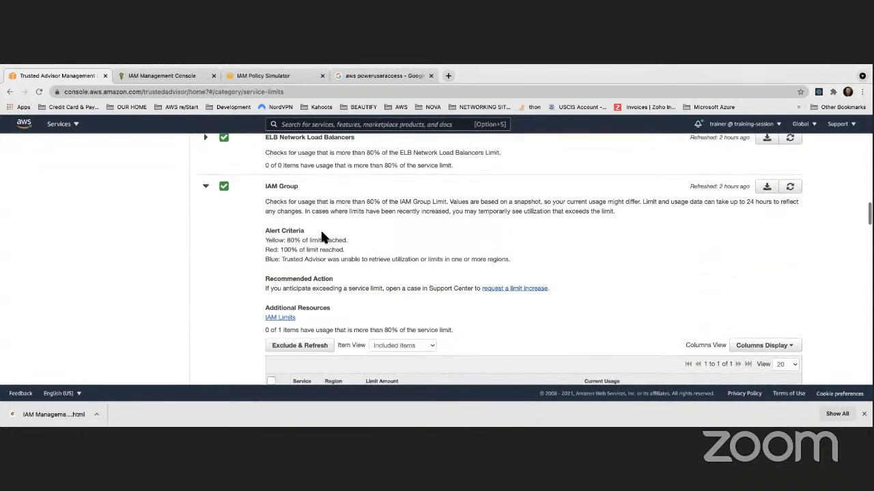
scroll(321, 237, up, 6)
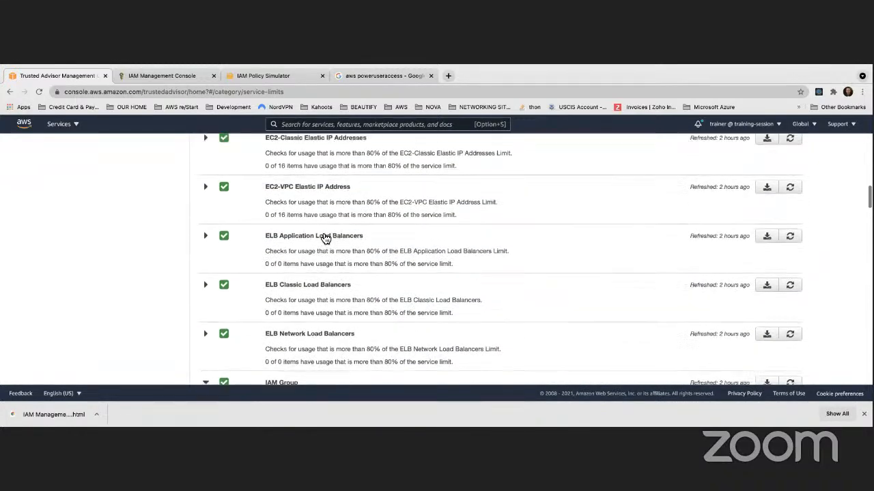
scroll(325, 236, up, 1)
click(171, 75)
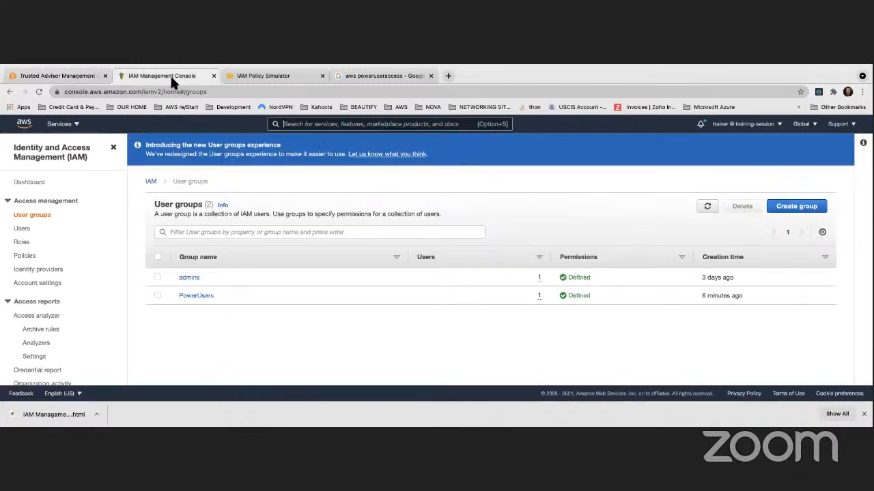